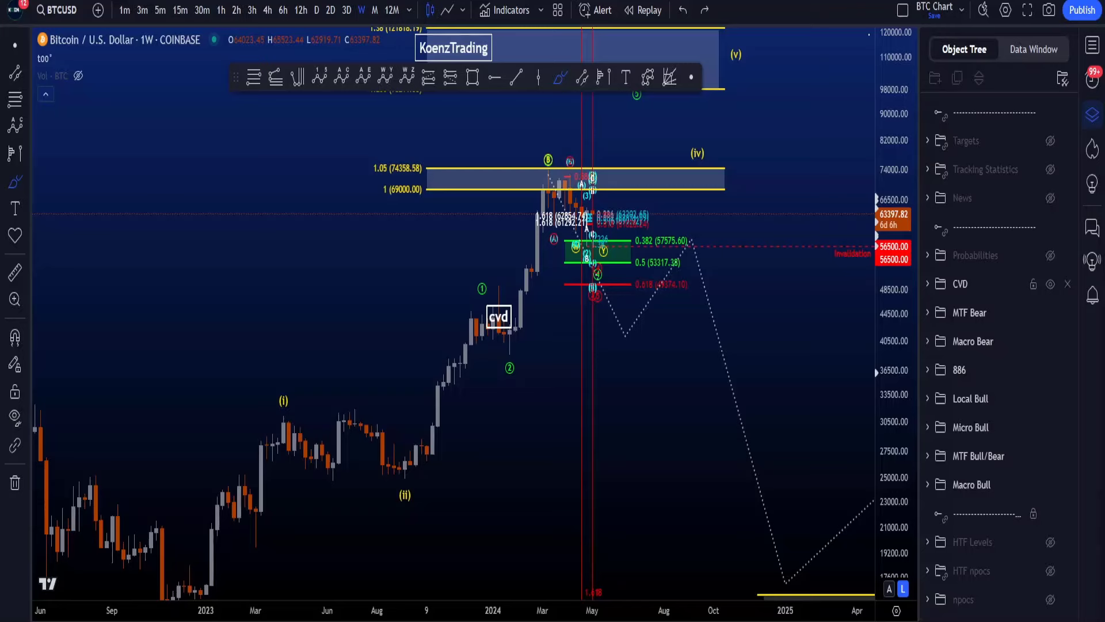
Step: Circle the overlapping wave counts on the weekly BTCUSD chart with the Brush and undo the stroke
mouse_move(395, 509)
mouse_down()
mouse_move(752, 414)
mouse_move(426, 109)
mouse_move(460, 493)
mouse_move(658, 324)
mouse_up()
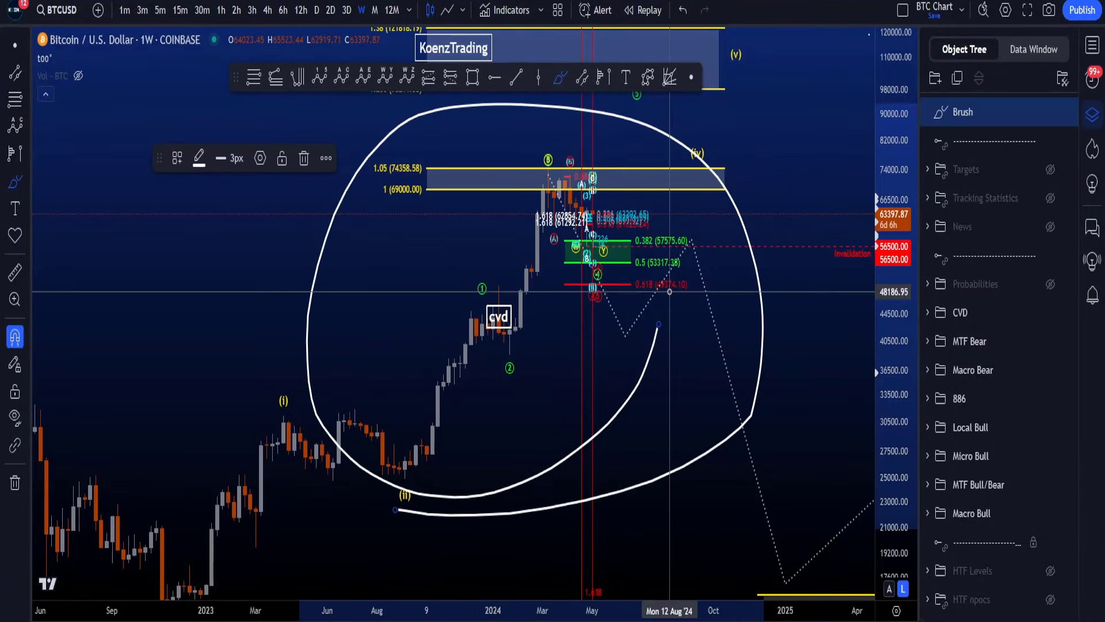
key(ctrl+z)
key(ctrl+z)
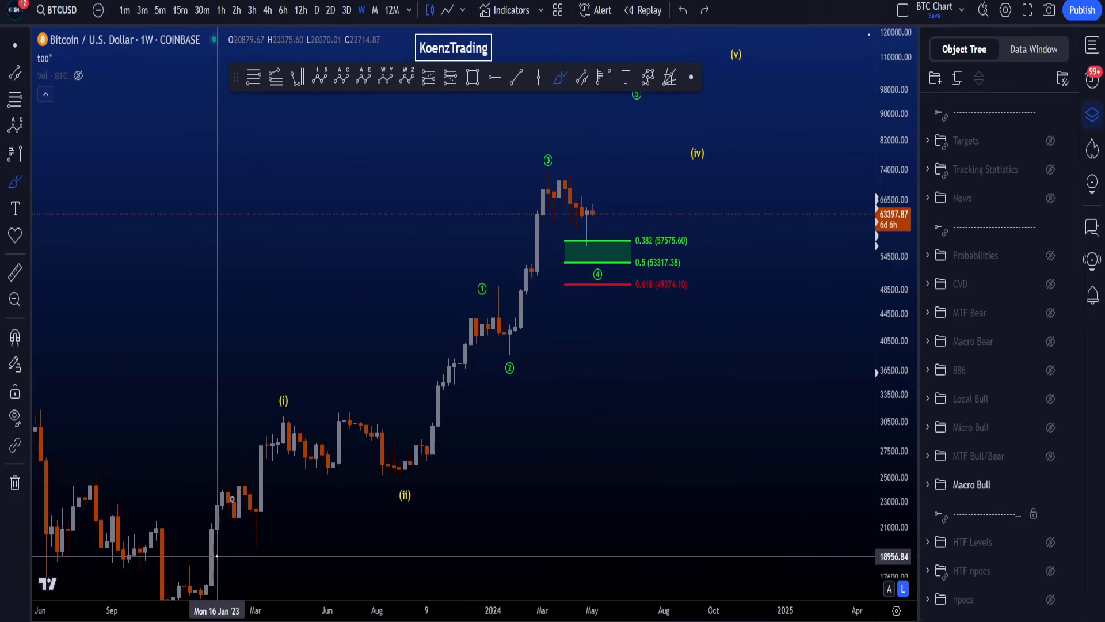
Step: Trace the Macro Bull wave path from the early 2023 low through wave 4 towards wave 5 with the Brush, and undo it
mouse_move(219, 549)
mouse_down()
mouse_move(358, 458)
mouse_move(433, 369)
mouse_move(484, 337)
mouse_move(538, 228)
mouse_move(568, 216)
mouse_move(615, 238)
mouse_move(631, 167)
mouse_move(646, 167)
mouse_up()
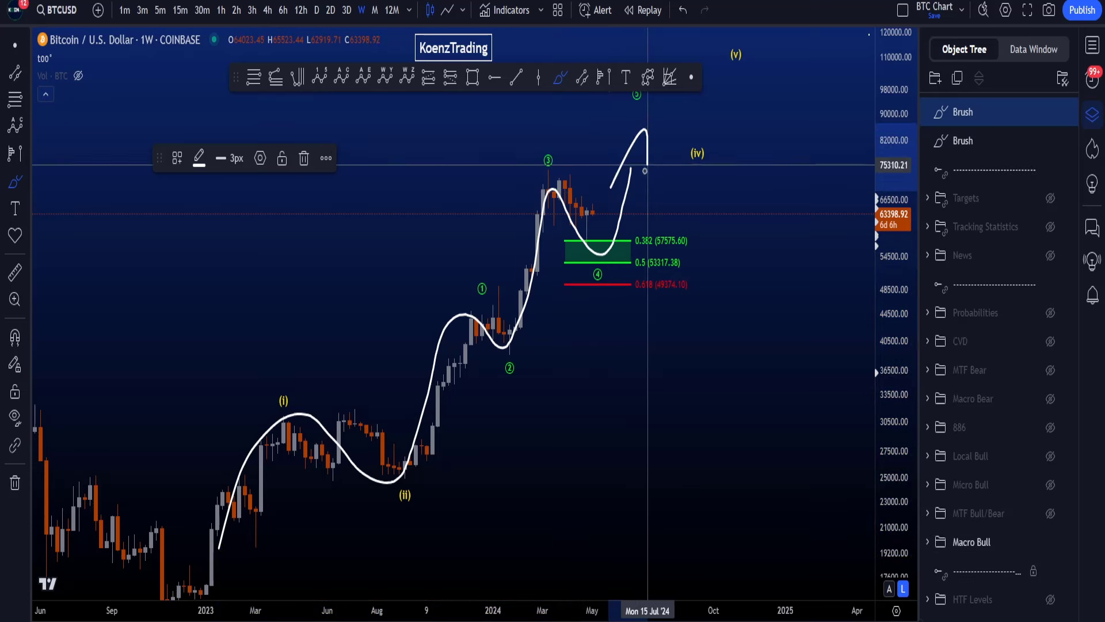
key(ctrl+z)
key(ctrl+z)
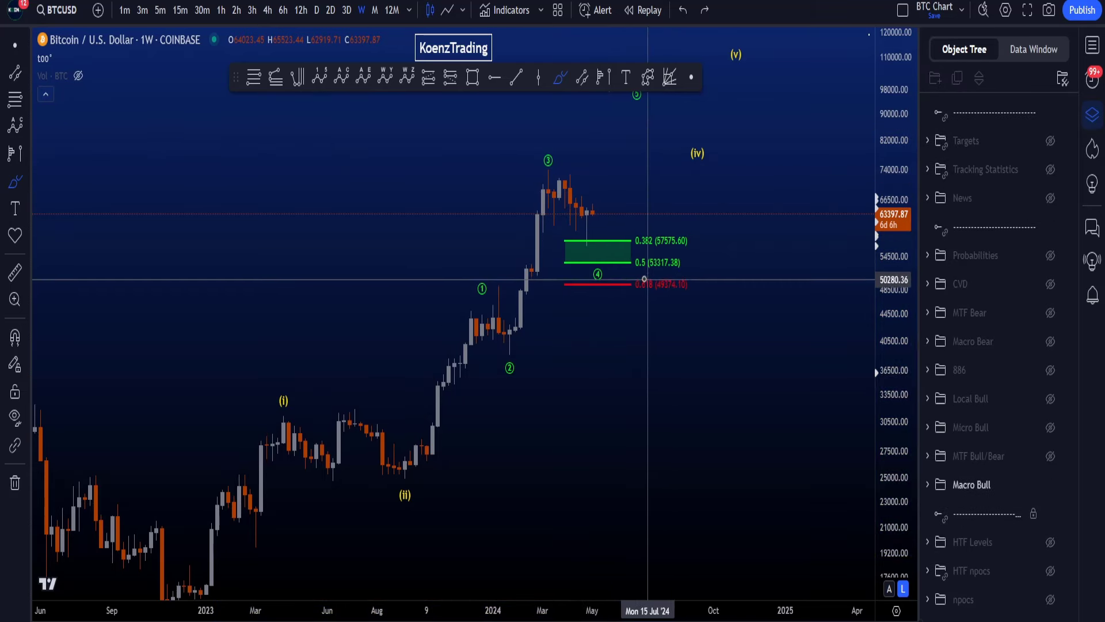
Step: Circle the green 0.382–0.5 retracement zone and mark the wave 3 advance with the Brush, undoing each stroke
drag(640, 278, 559, 279)
mouse_move(559, 229)
mouse_down()
mouse_move(687, 221)
mouse_move(691, 274)
mouse_up()
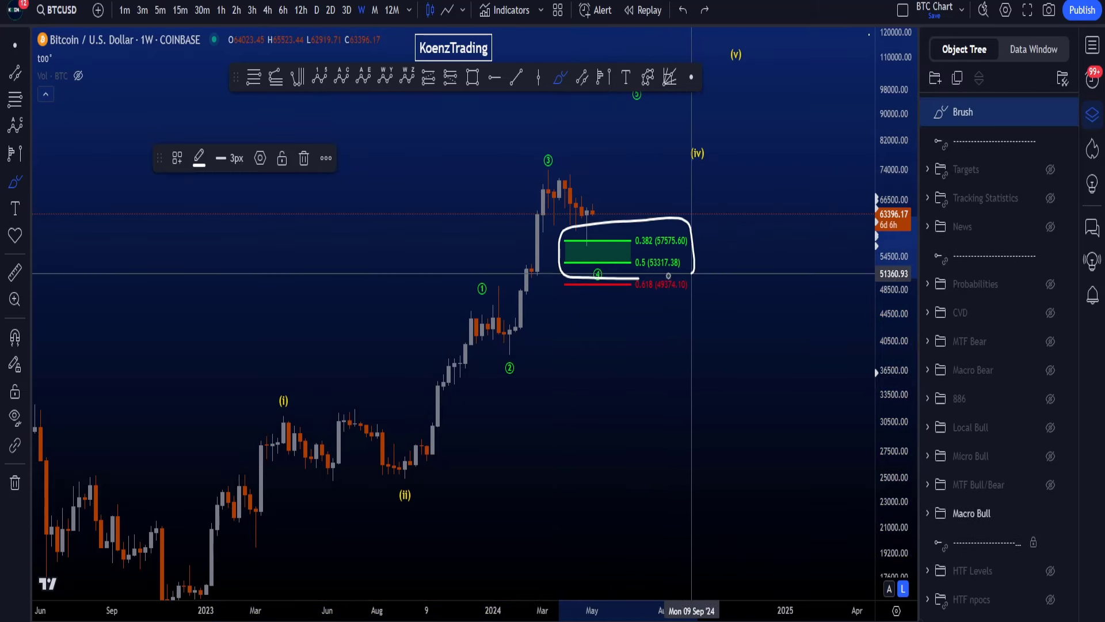
key(ctrl+z)
mouse_move(531, 362)
mouse_down()
mouse_move(525, 352)
mouse_move(487, 389)
mouse_move(523, 350)
mouse_move(568, 185)
mouse_move(565, 155)
mouse_up()
key(ctrl+z)
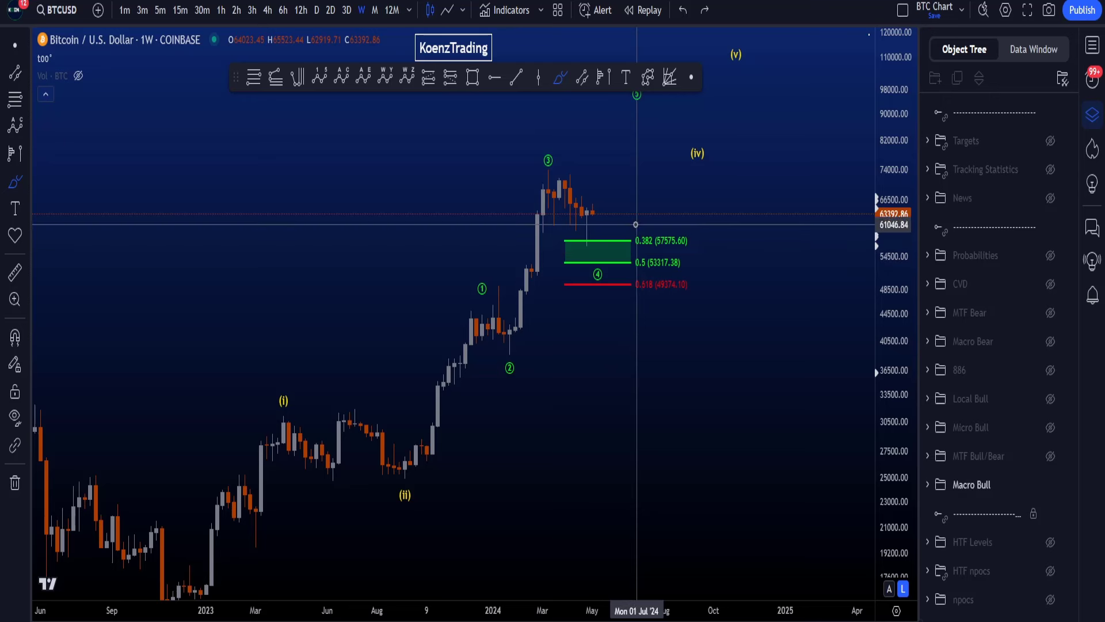
Step: Circle the 0.382 and 0.5 level labels and the red 0.618 level with the Brush, undoing each stroke
mouse_move(637, 224)
mouse_down()
mouse_move(701, 225)
mouse_move(636, 272)
mouse_move(630, 214)
mouse_move(659, 213)
mouse_up()
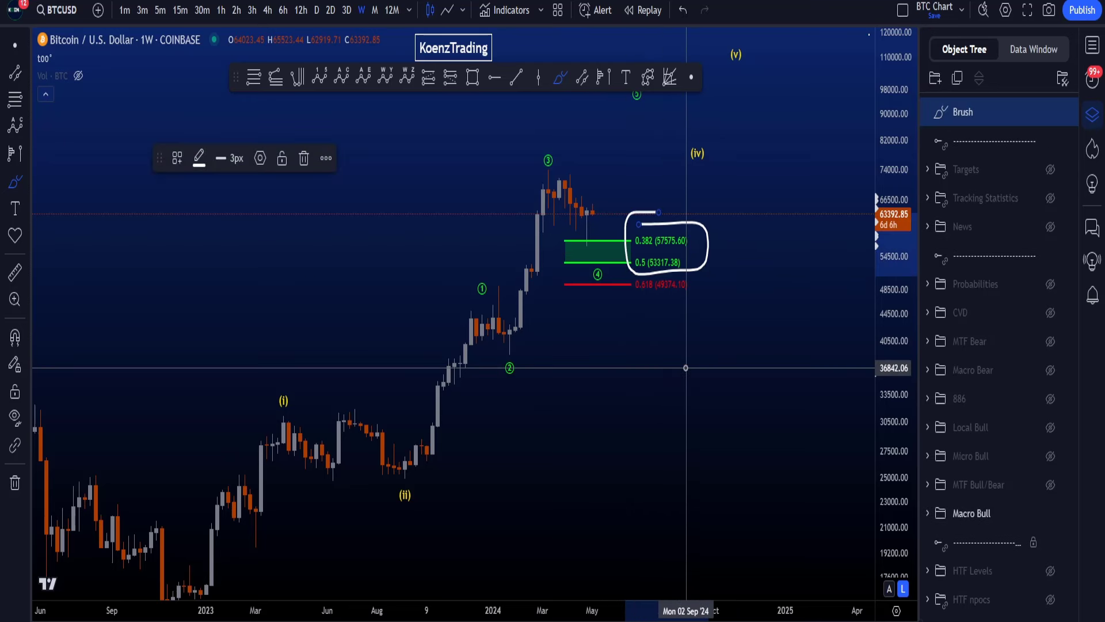
key(ctrl+z)
mouse_move(662, 282)
mouse_down()
mouse_move(671, 247)
mouse_move(629, 305)
mouse_move(561, 288)
mouse_move(632, 269)
mouse_up()
key(ctrl+z)
drag(707, 284, 656, 300)
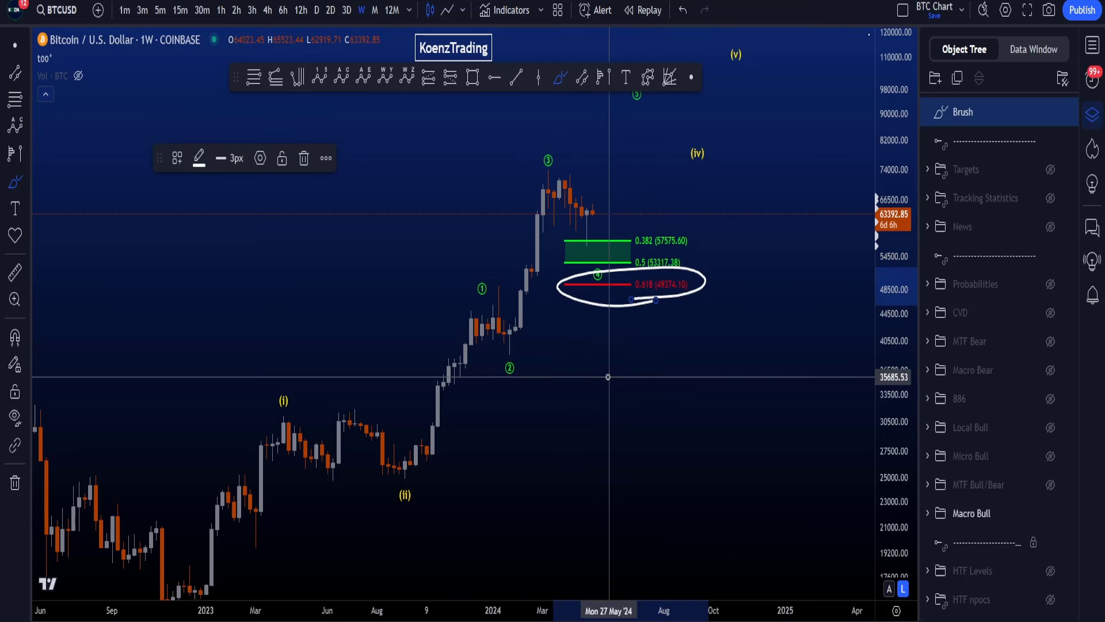
key(ctrl+z)
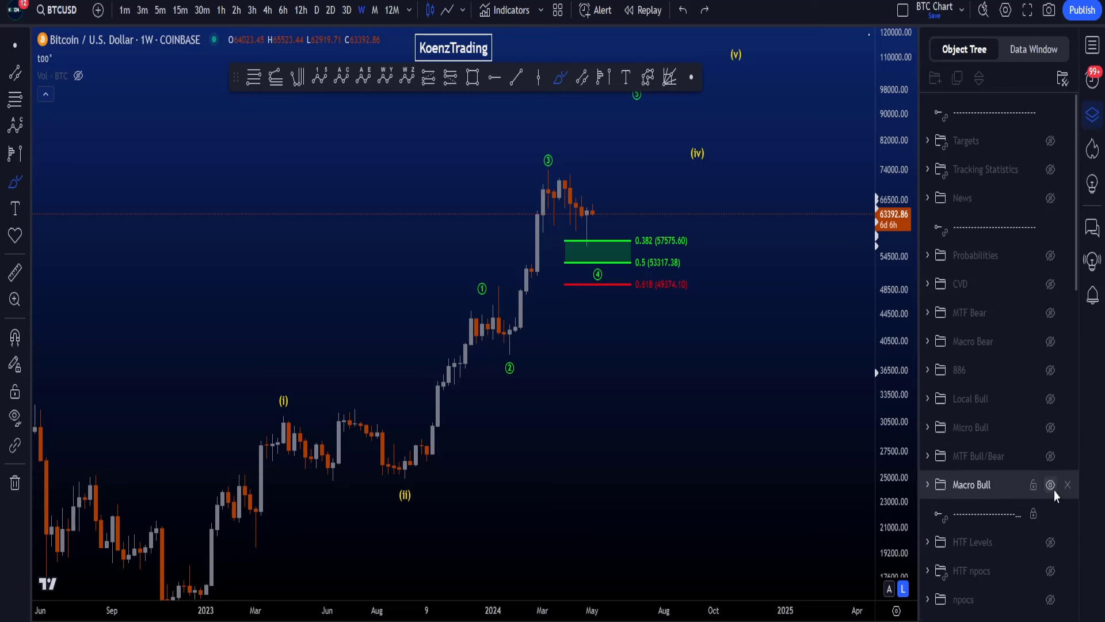
Step: Show the MTF Bull/Bear group in place of Macro Bull on the 4-hour chart
click(1051, 456)
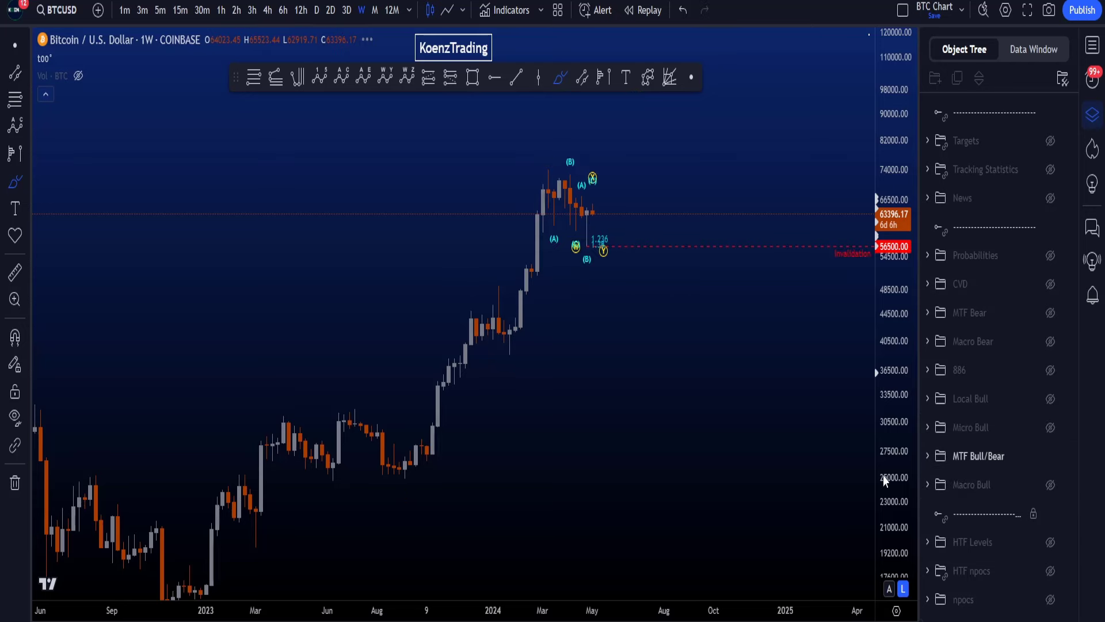
click(889, 589)
drag(891, 461, 891, 576)
scroll(789, 489, down, 6)
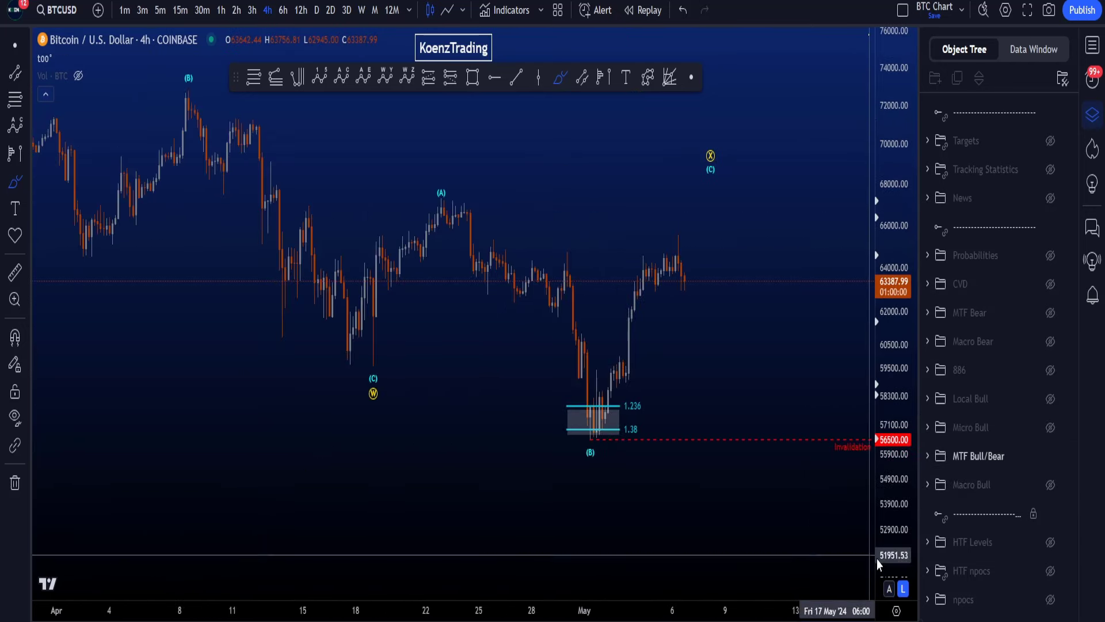
Step: Turn off the logarithmic price scale and frame the whole W-X-Y count with free space after the latest candles
click(904, 587)
scroll(842, 463, down, 3)
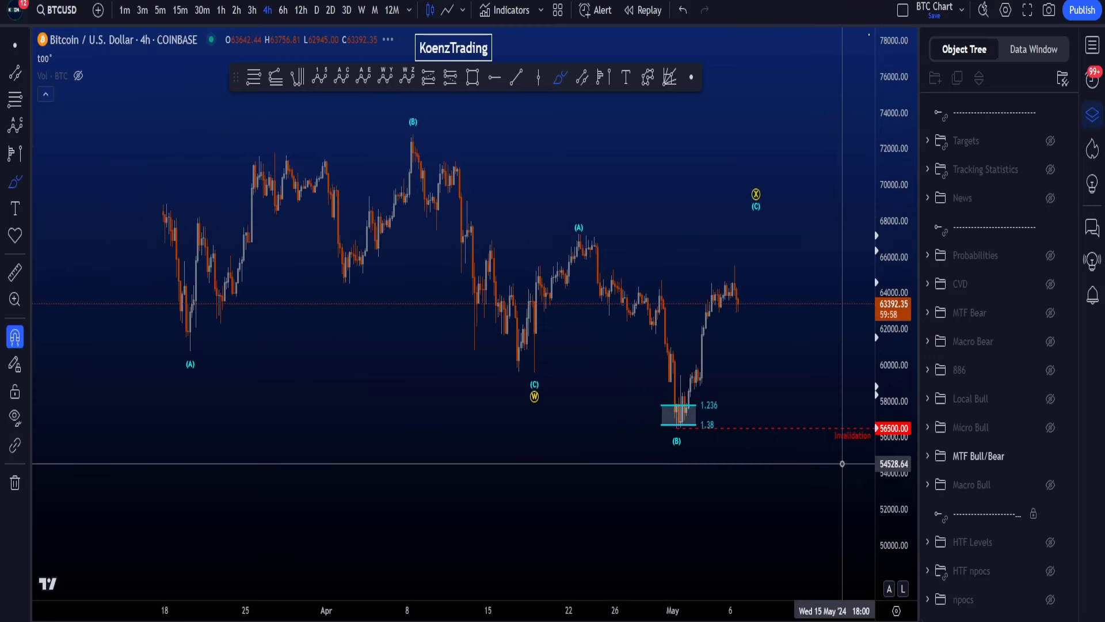
scroll(814, 470, down, 3)
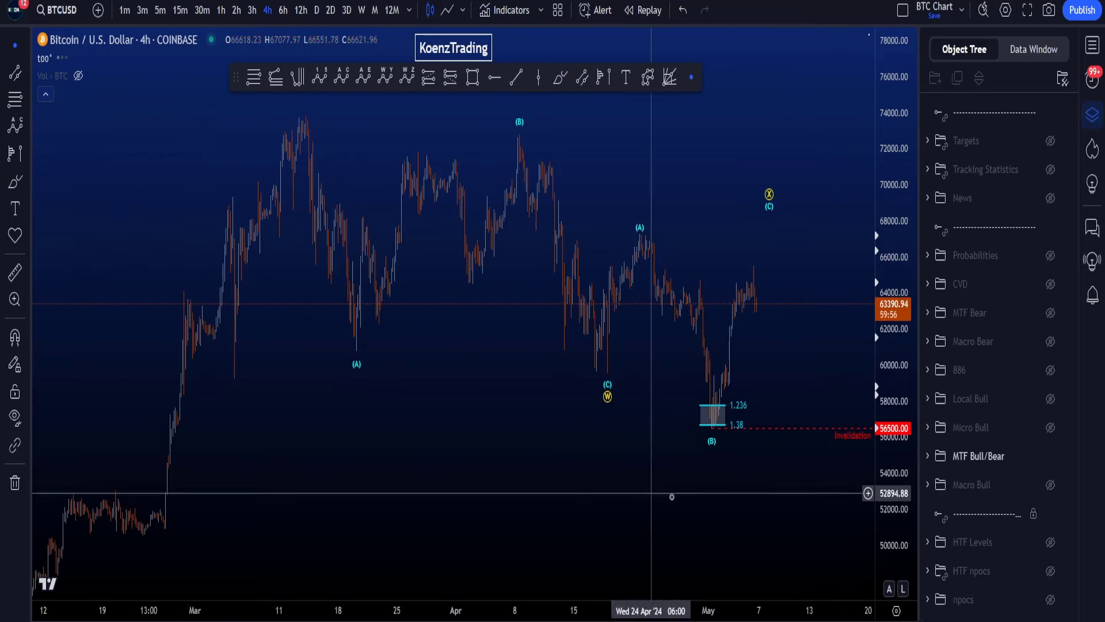
drag(695, 493, 543, 496)
Step: Trace the decline from the March high to wave W and the A-B-C path up to wave X with the Brush, and undo it
click(560, 77)
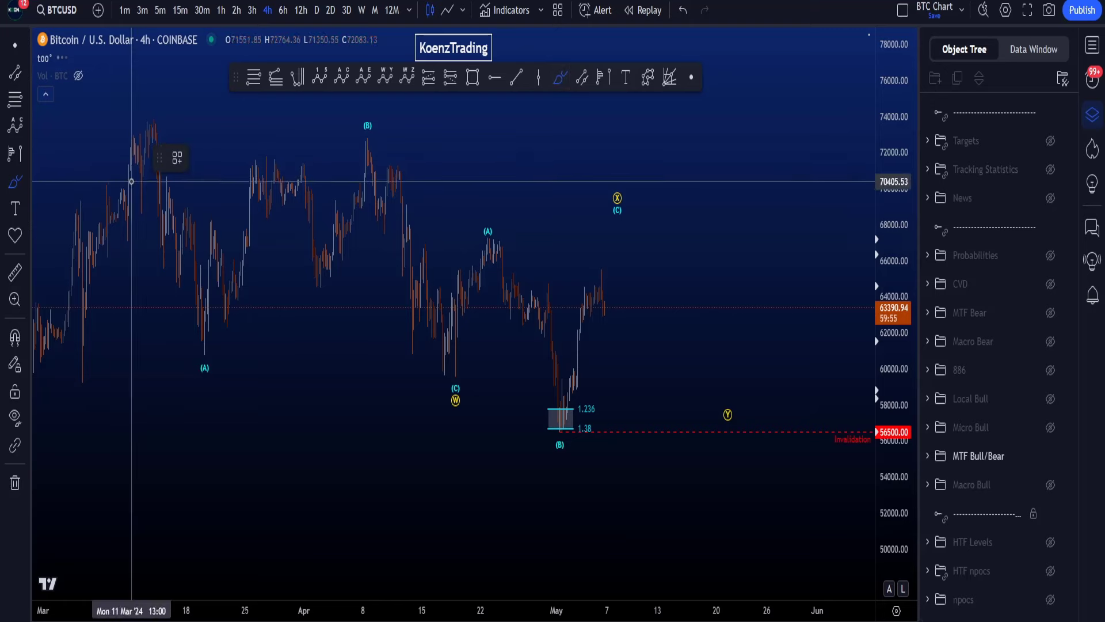
mouse_move(138, 179)
mouse_down()
mouse_move(290, 211)
mouse_move(452, 381)
mouse_up()
key(ctrl+z)
scroll(326, 247, up, 2)
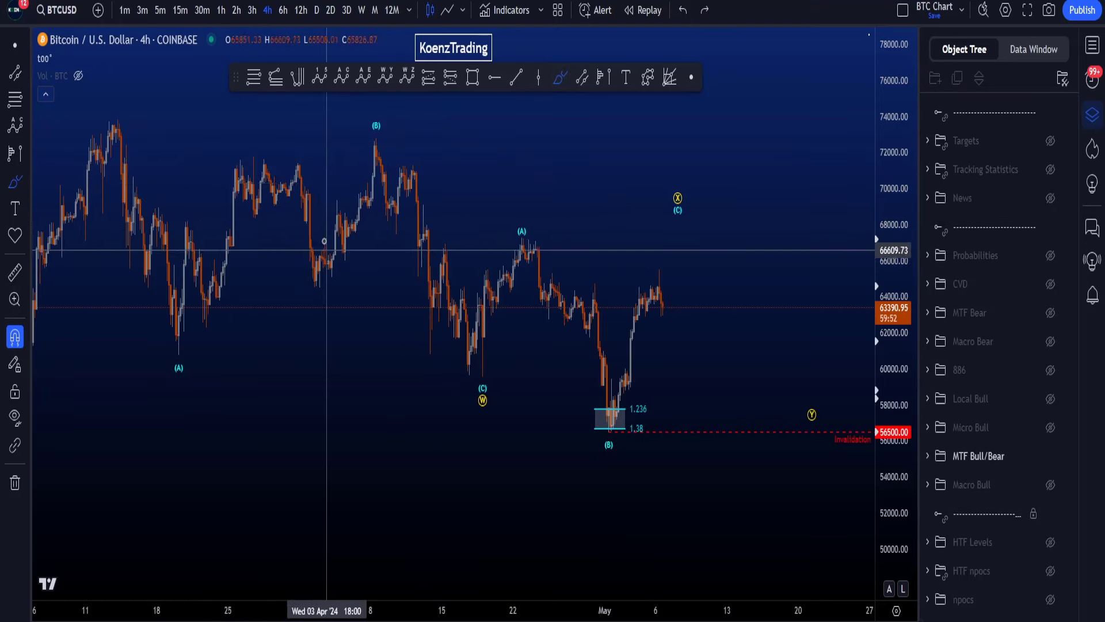
mouse_move(128, 128)
mouse_down()
mouse_move(118, 227)
mouse_move(164, 236)
mouse_move(230, 209)
mouse_move(325, 252)
mouse_move(379, 172)
mouse_move(479, 392)
mouse_up()
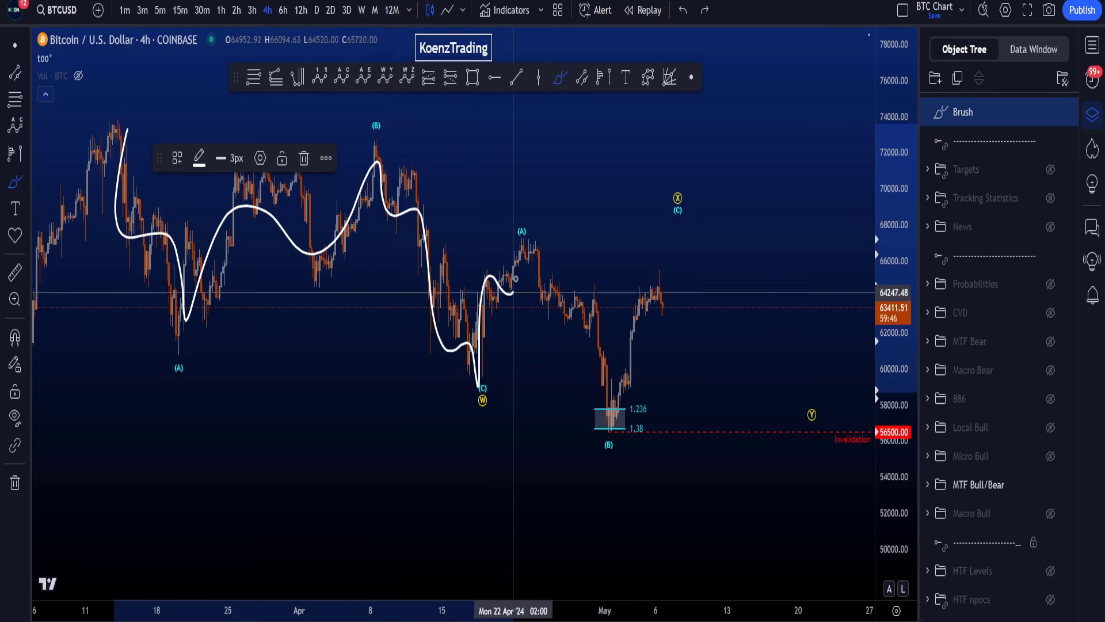
mouse_move(525, 250)
mouse_down()
mouse_move(603, 324)
mouse_move(614, 415)
mouse_move(667, 324)
mouse_up()
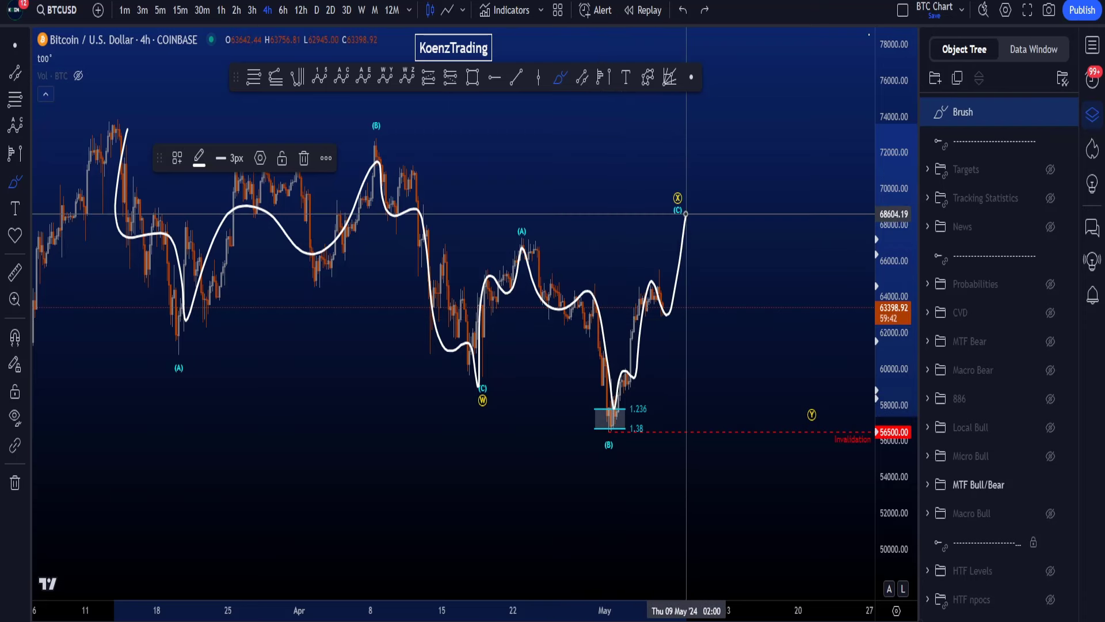
key(ctrl+z)
Step: Mark the second wave (A) high with a Brush line and sketch a downward arrow from wave X towards Y, undoing the strokes
drag(478, 232, 576, 242)
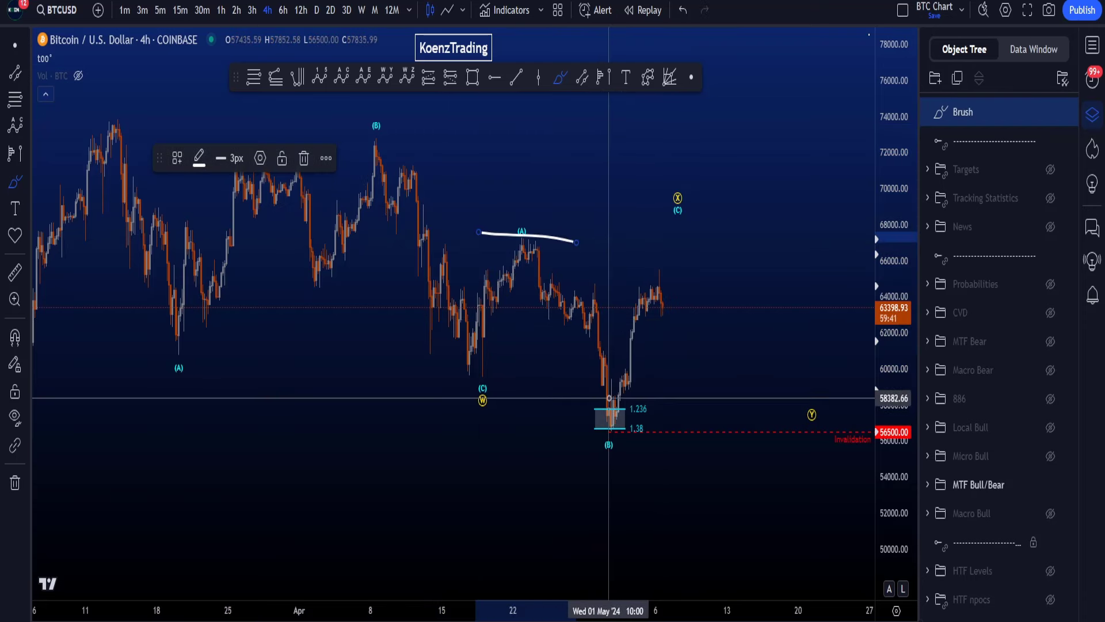
key(ctrl+z)
mouse_move(682, 236)
mouse_down()
mouse_move(716, 214)
mouse_move(745, 293)
mouse_up()
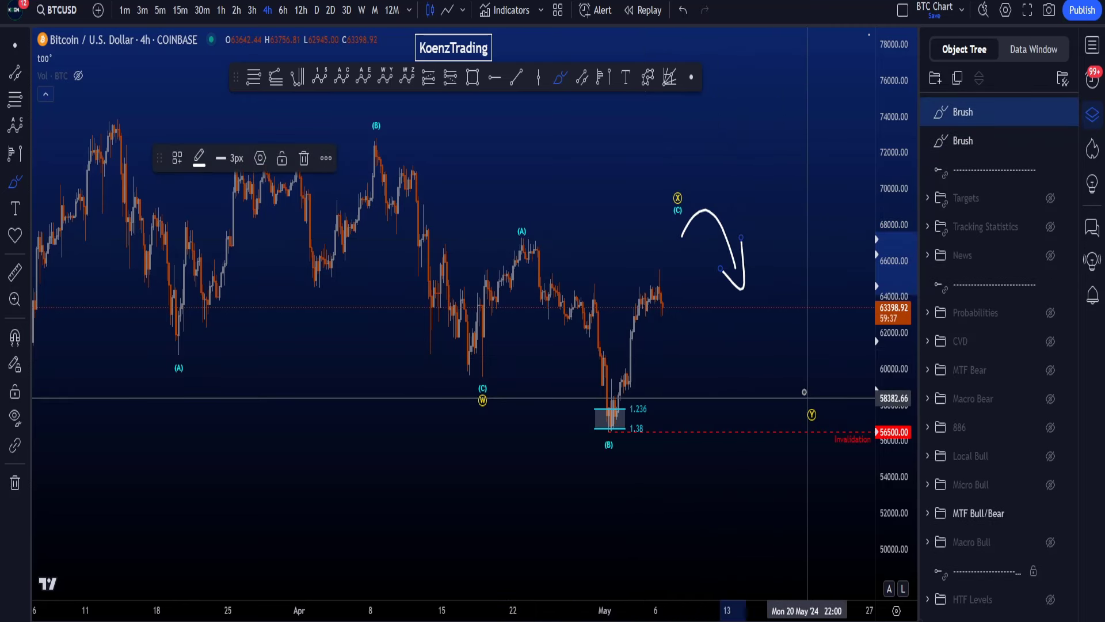
mouse_move(813, 398)
mouse_down()
mouse_move(830, 430)
mouse_move(807, 399)
mouse_up()
key(ctrl+z)
key(ctrl+z)
key(ctrl+z)
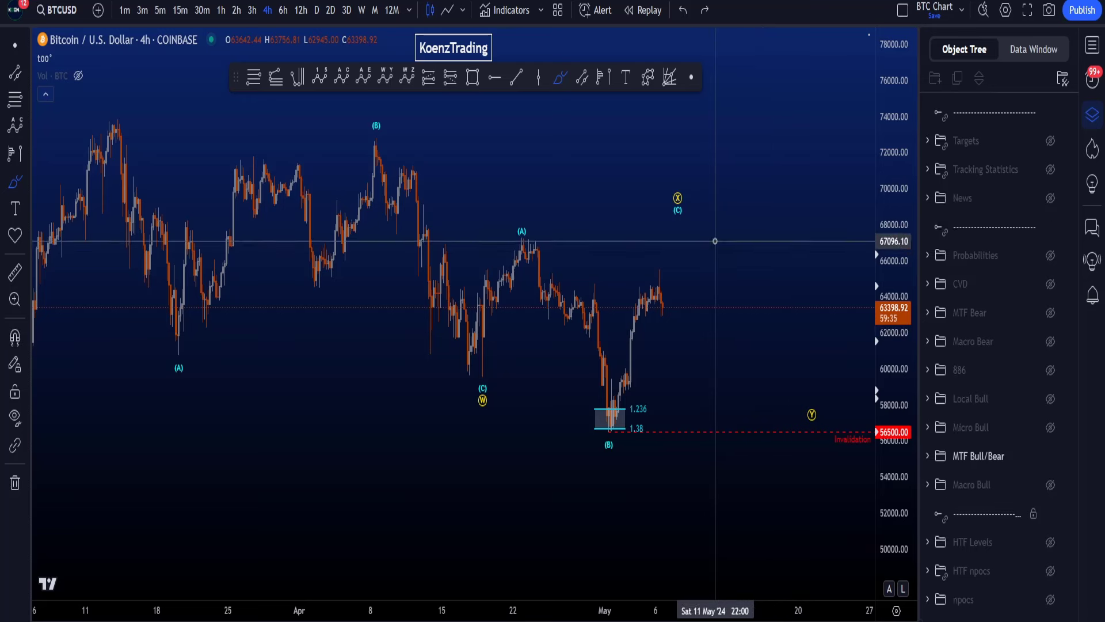
Step: Sketch possible paths between waves X and Y and mark the wave (B) low with the Brush, undoing each stroke
drag(715, 244, 790, 379)
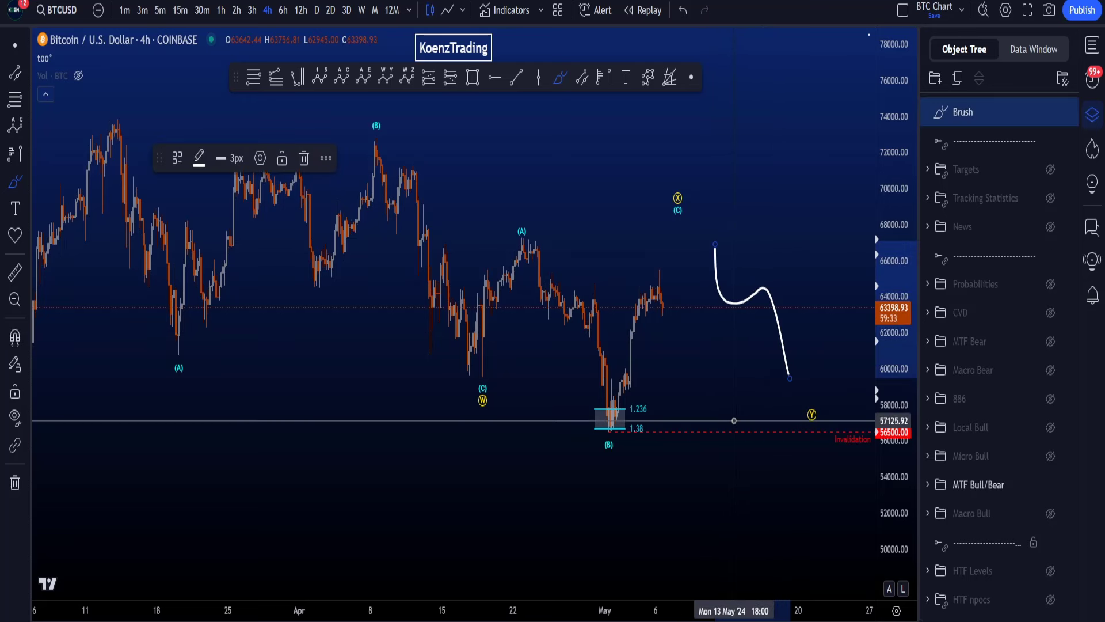
key(ctrl+z)
mouse_move(697, 253)
mouse_down()
mouse_move(715, 307)
mouse_move(739, 230)
mouse_move(753, 332)
mouse_up()
key(ctrl+z)
drag(717, 267, 777, 301)
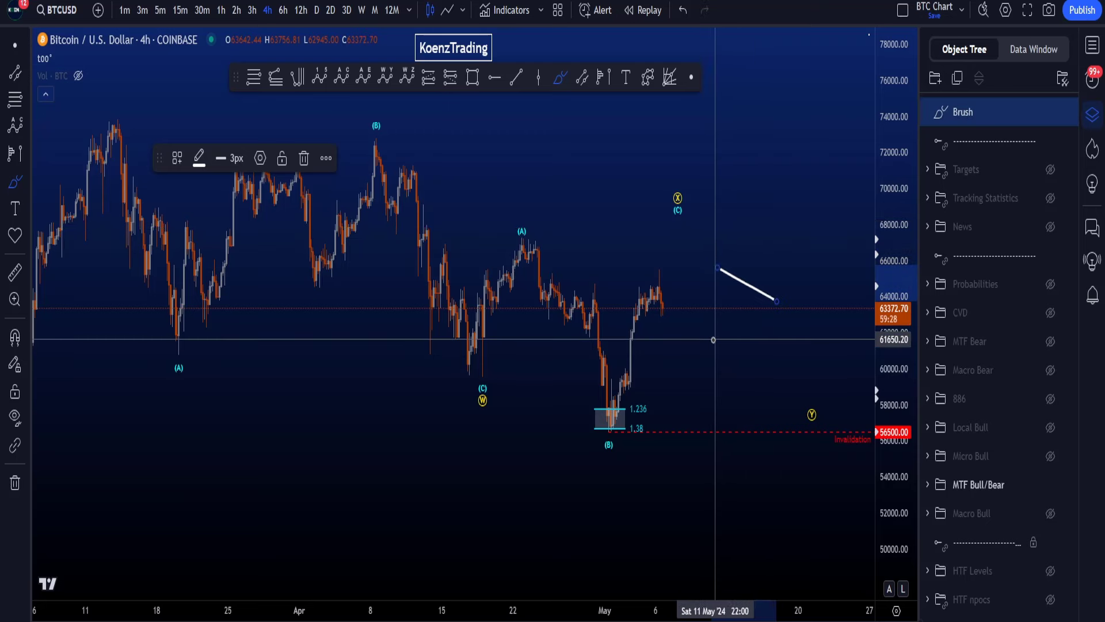
drag(713, 339, 777, 311)
key(ctrl+z)
key(ctrl+z)
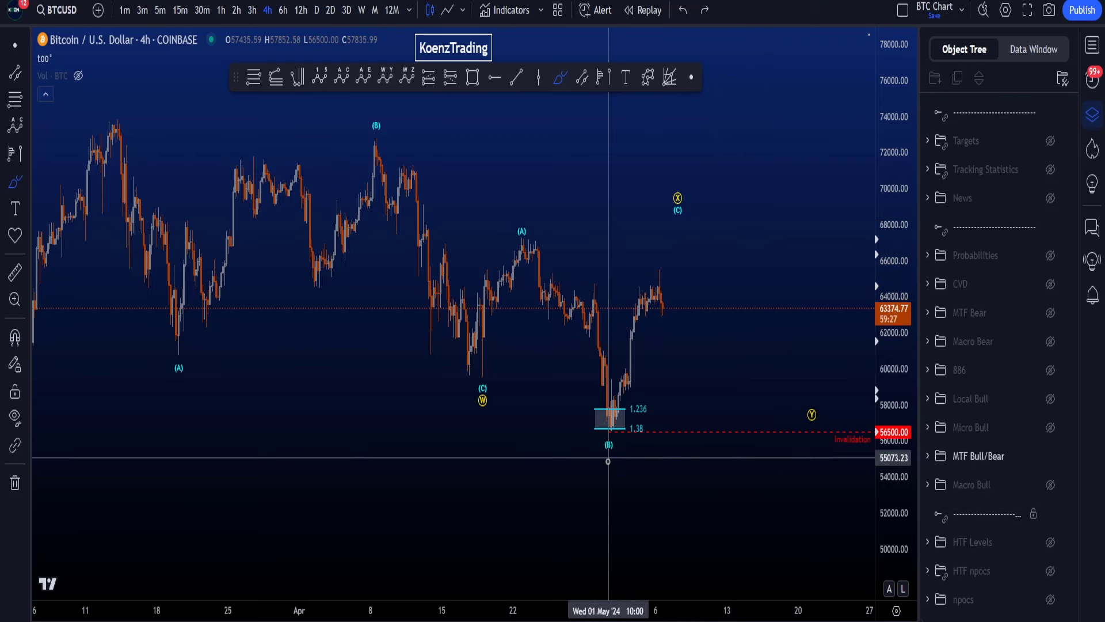
mouse_move(607, 460)
mouse_down()
mouse_move(681, 365)
mouse_move(609, 308)
mouse_move(615, 444)
mouse_up()
key(ctrl+z)
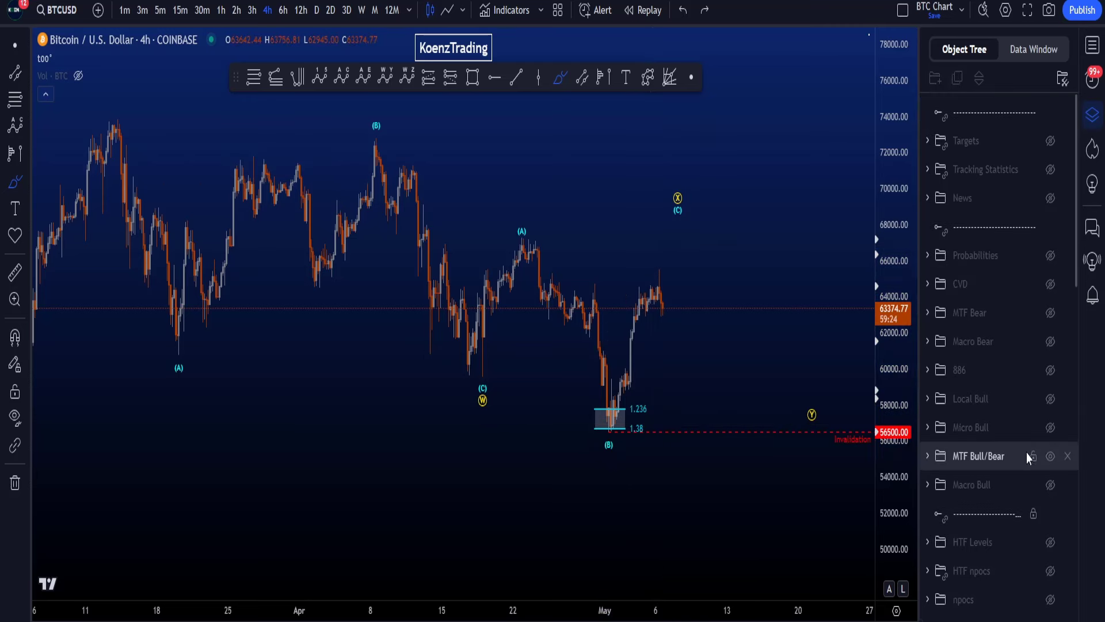
Step: Hide the MTF Bull/Bear group and show the Micro Bull group
click(1049, 456)
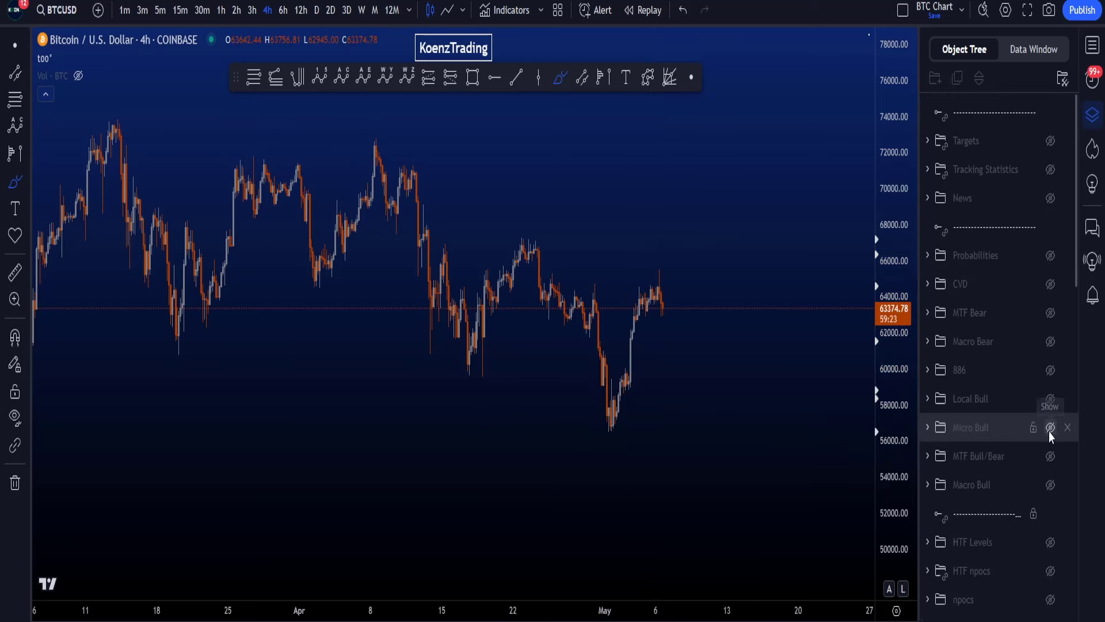
click(1050, 427)
Step: Mark the area above wave (5) and the late-April high with Brush strokes, and undo both
drag(690, 184, 705, 238)
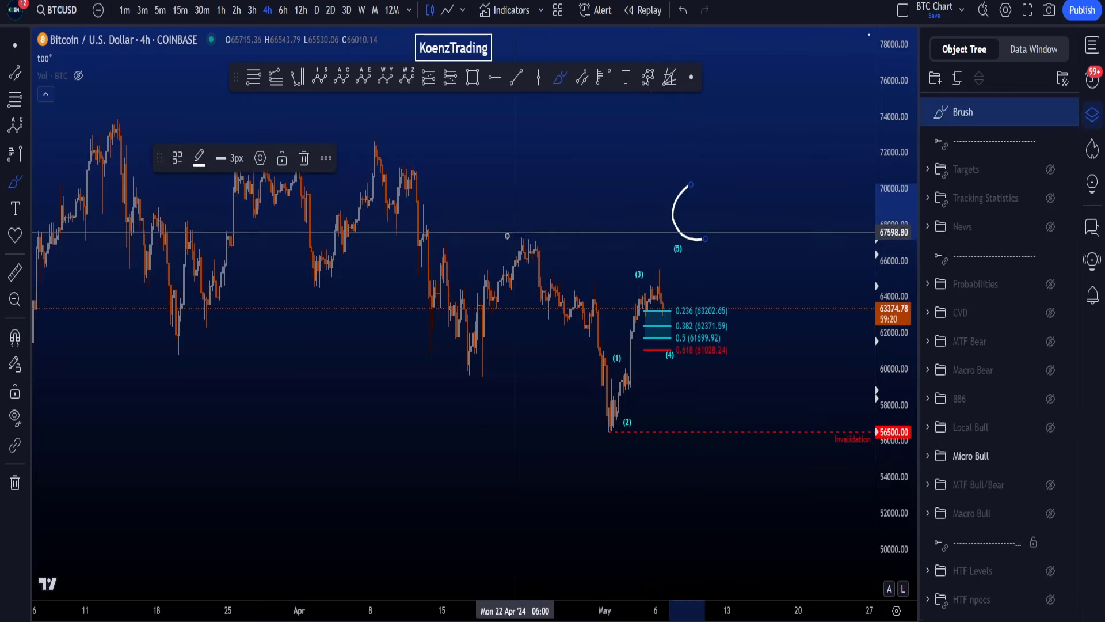
drag(506, 238, 567, 241)
key(ctrl+z)
key(ctrl+z)
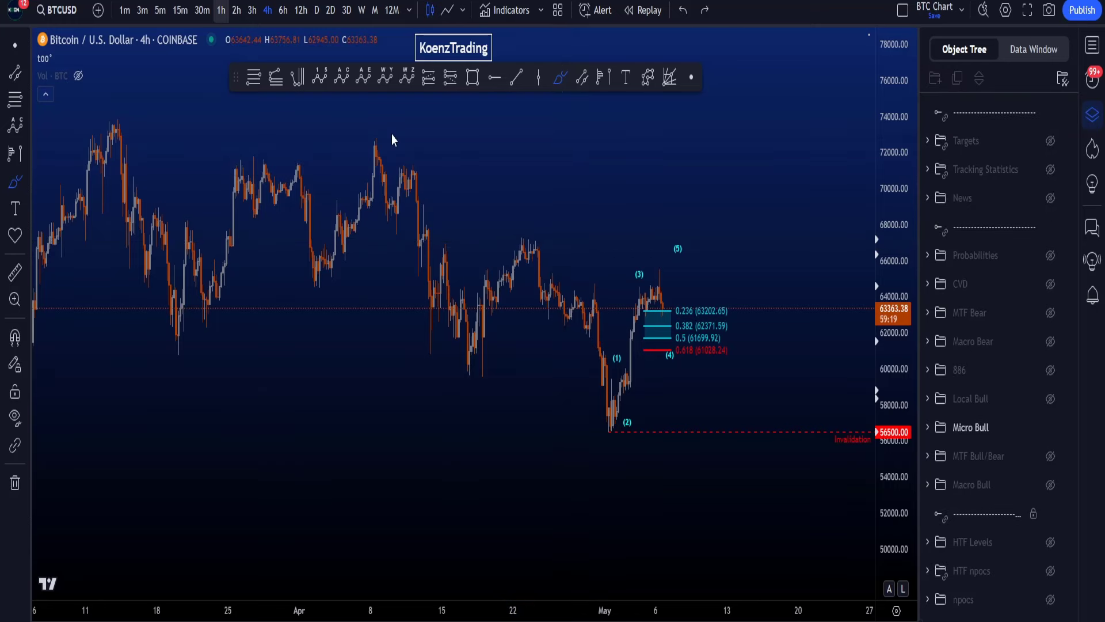
Step: Switch the chart to the 1-hour timeframe and fit the price scale automatically
click(221, 11)
click(890, 589)
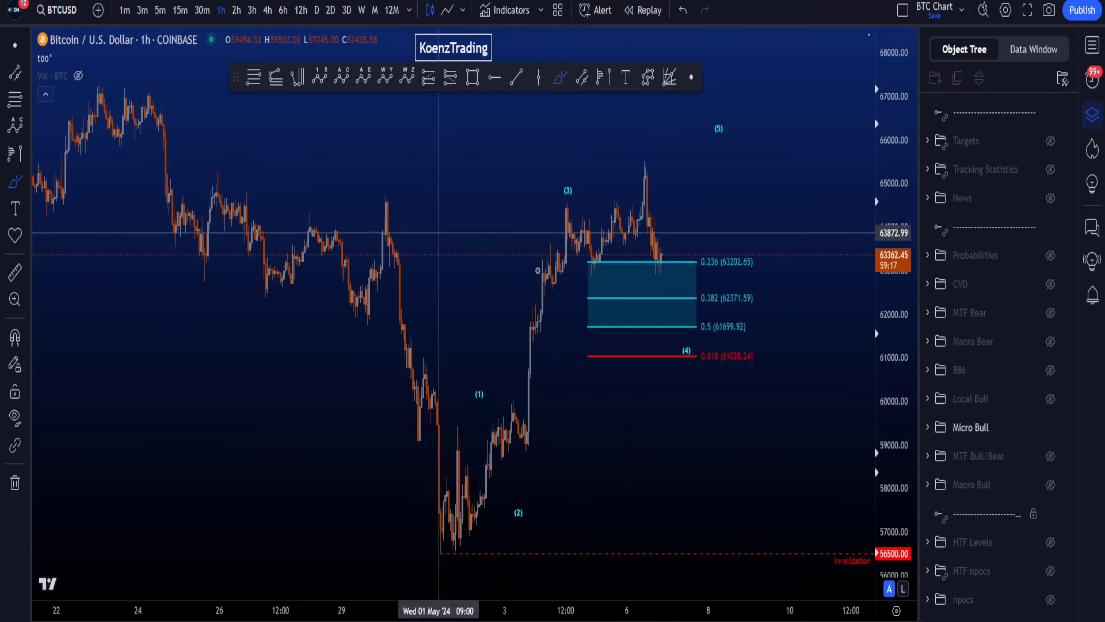
scroll(633, 328, up, 2)
Step: Trace the Micro Bull five-wave path from the 56500 low through wave (4) to wave (5) with the Brush, and undo it
mouse_move(653, 328)
mouse_down()
mouse_move(666, 142)
mouse_move(578, 288)
mouse_move(656, 331)
mouse_move(718, 335)
mouse_up()
key(ctrl+z)
key(ctrl+z)
mouse_move(399, 540)
mouse_down()
mouse_move(458, 407)
mouse_move(533, 299)
mouse_move(671, 280)
mouse_move(751, 95)
mouse_up()
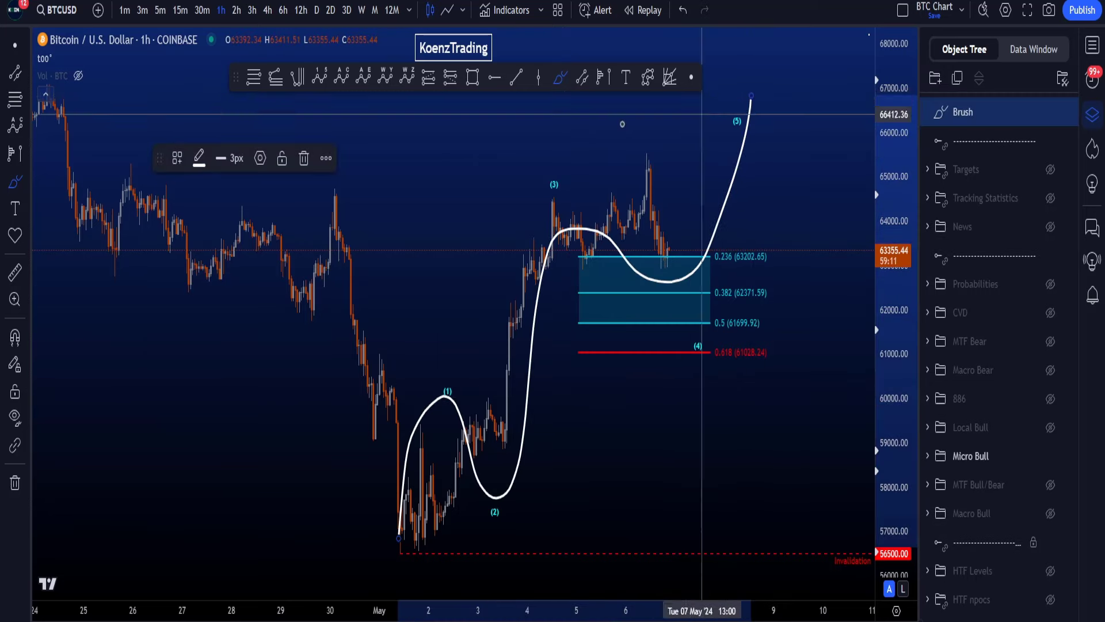
key(ctrl+z)
Step: Show the Targets group alongside Micro Bull on the 1-hour chart
drag(754, 436, 728, 489)
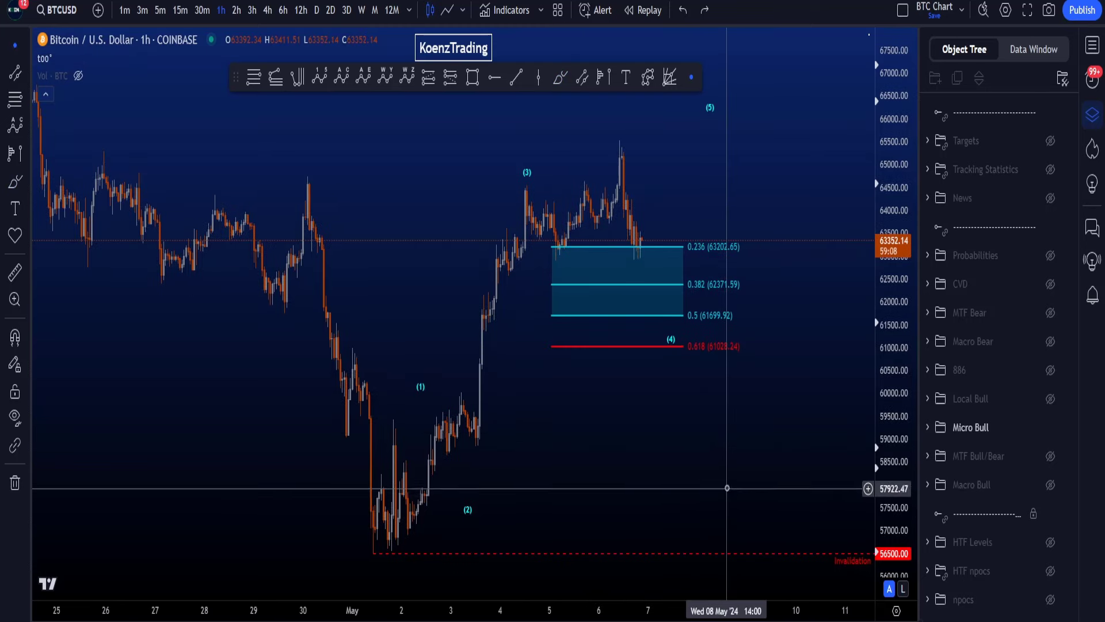
drag(887, 217, 887, 227)
drag(807, 260, 805, 325)
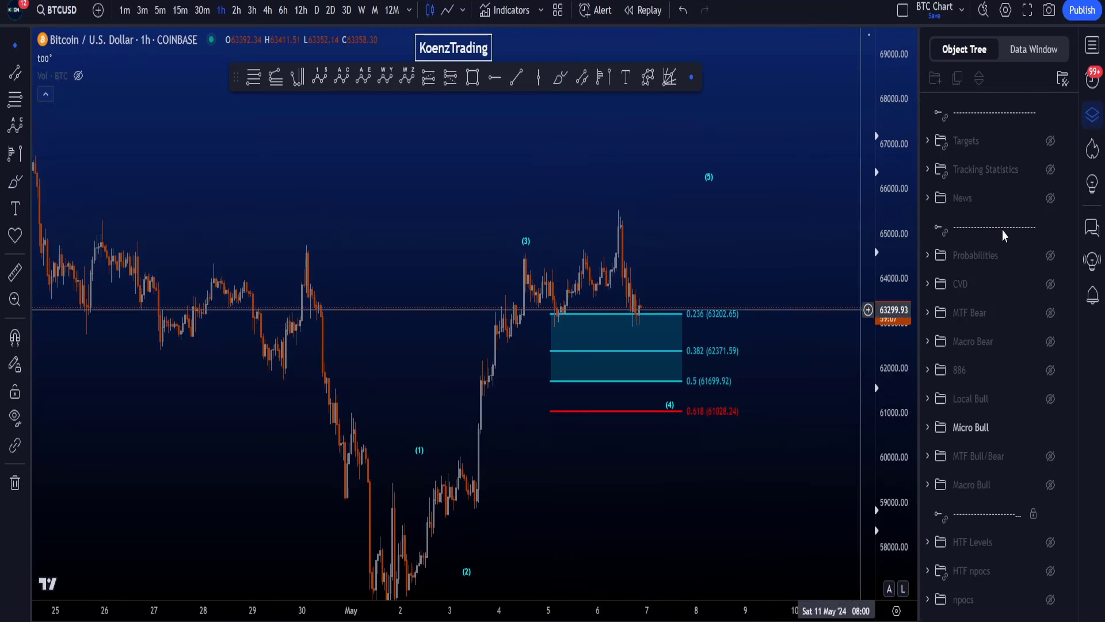
click(1049, 142)
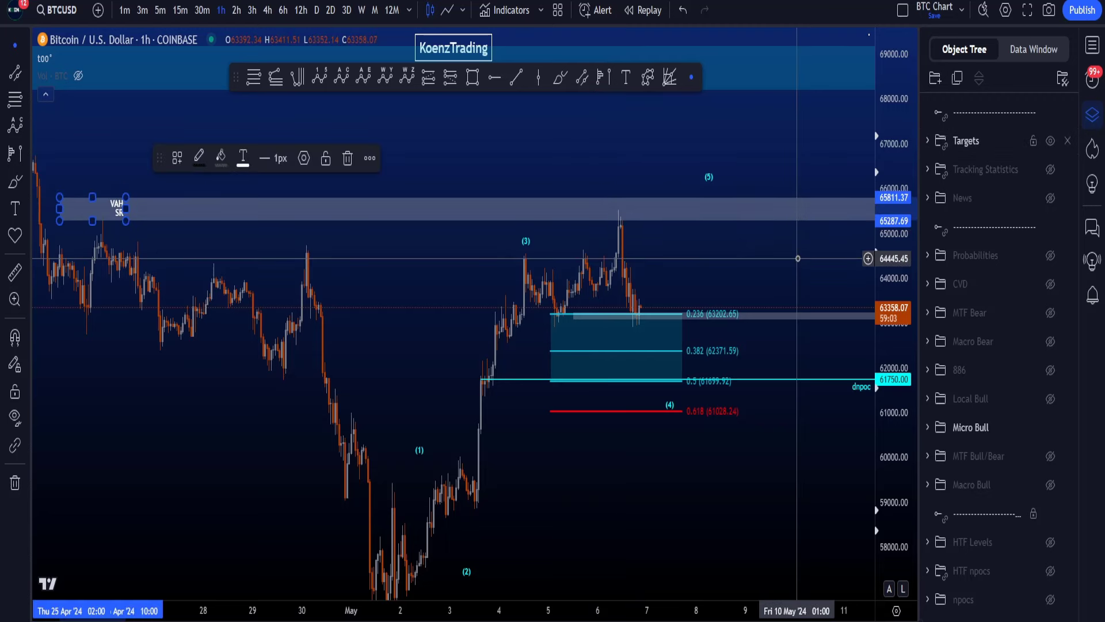
Step: Select the thin grey target zone at the 0.236 retracement level to check its price range
scroll(743, 333, up, 3)
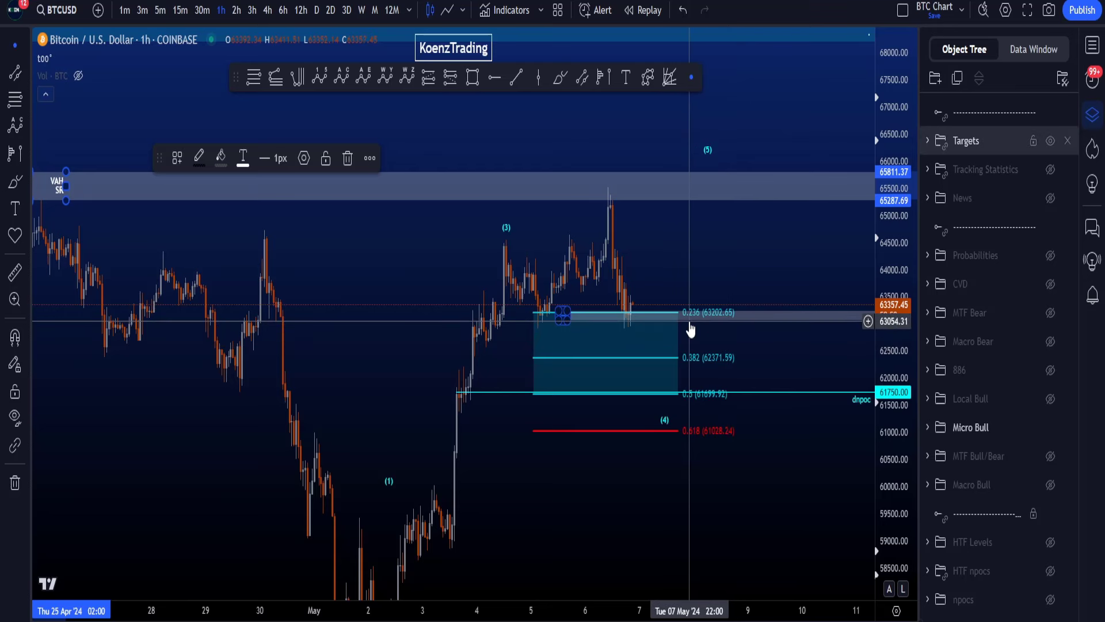
click(689, 317)
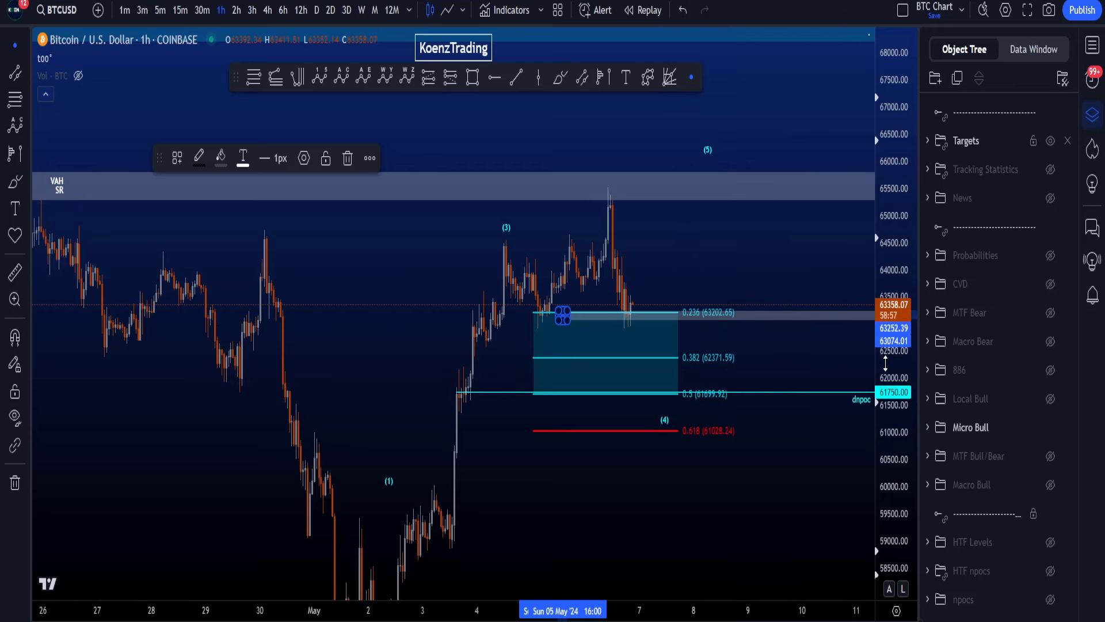
drag(761, 355, 762, 347)
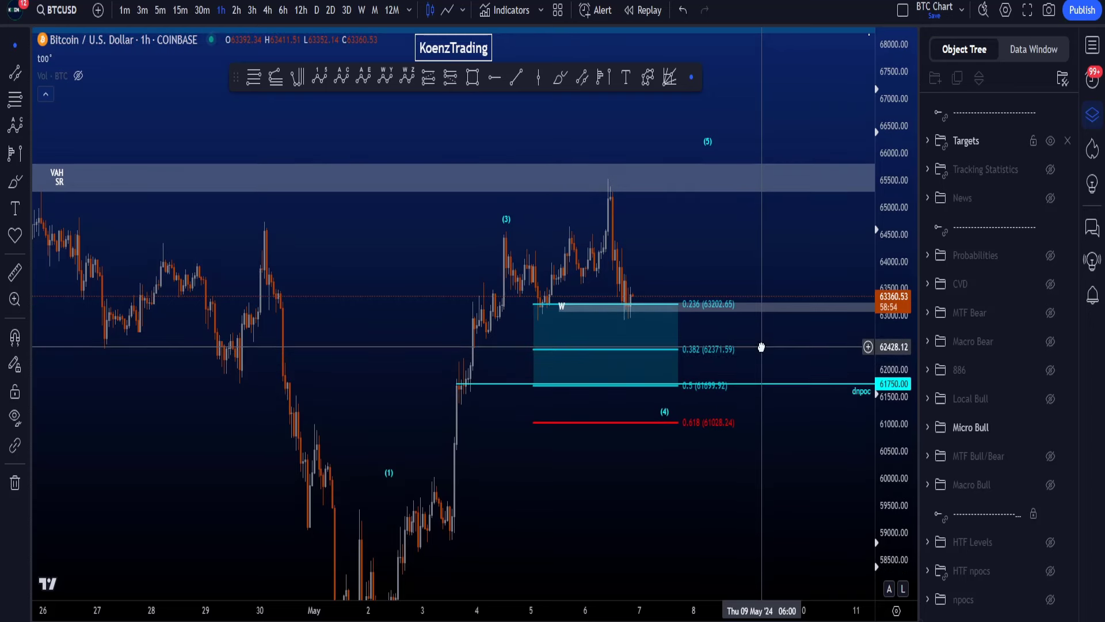
Step: Select the Micro Bull retracement to examine its 0.382 and 0.5 levels, and hide the Targets group
click(702, 361)
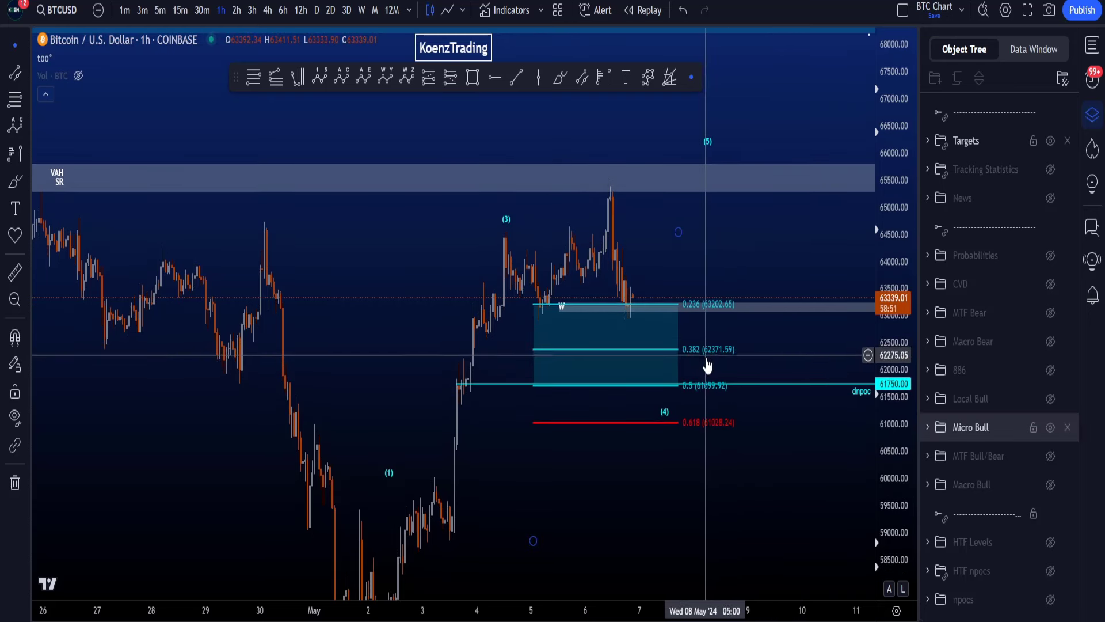
click(772, 383)
click(711, 387)
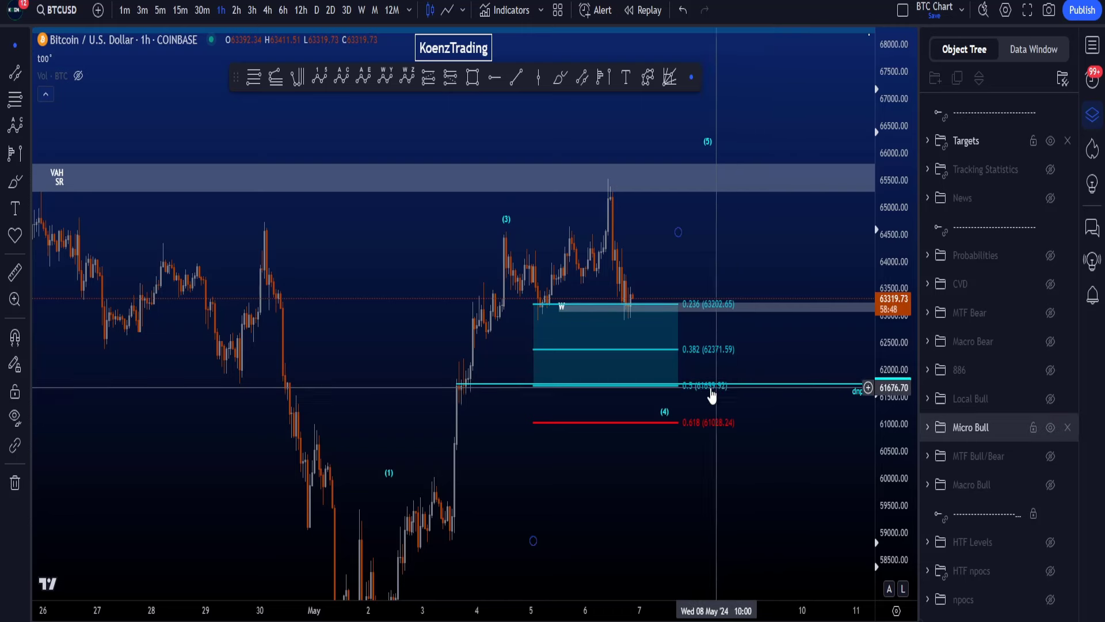
click(793, 430)
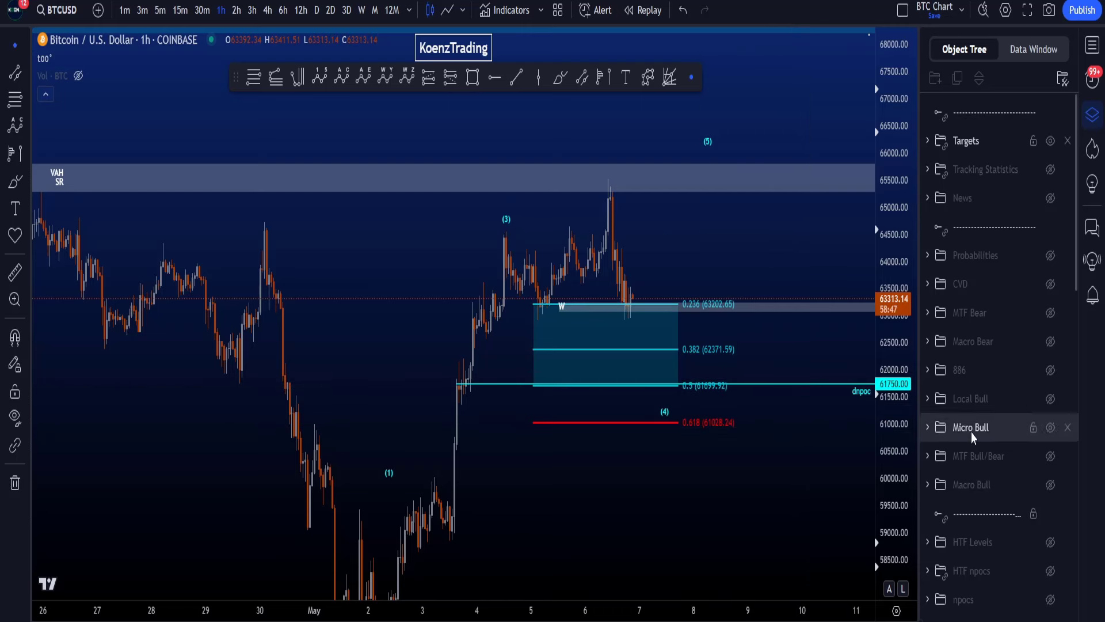
click(1050, 141)
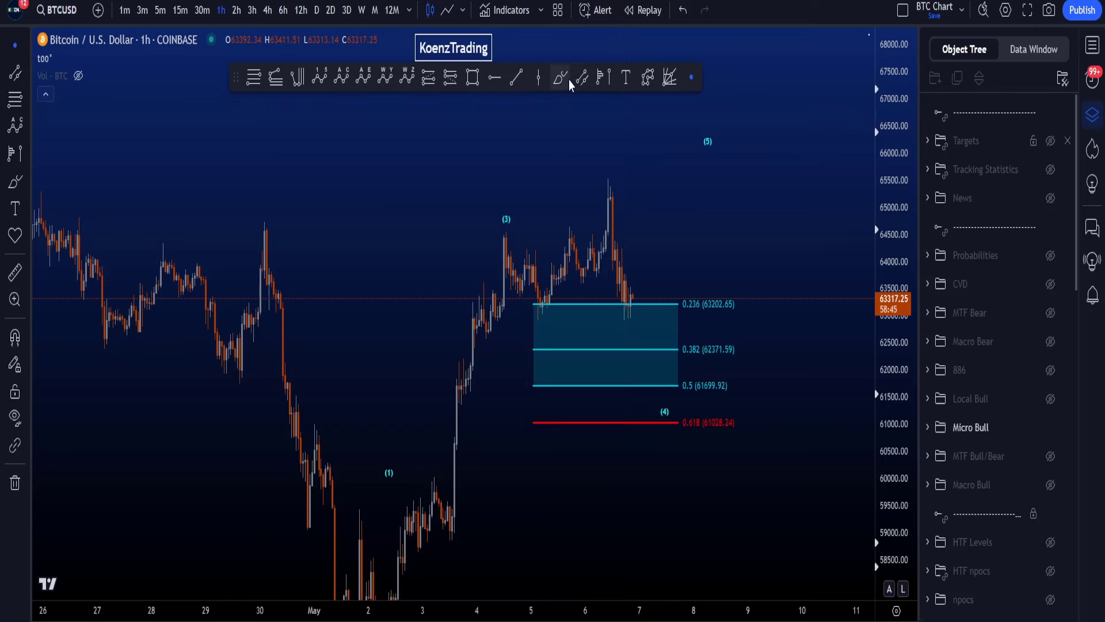
Step: Outline the wave (4) retracement zone and trace the rise into wave (3) with the Brush, removing both strokes
scroll(846, 375, down, 2)
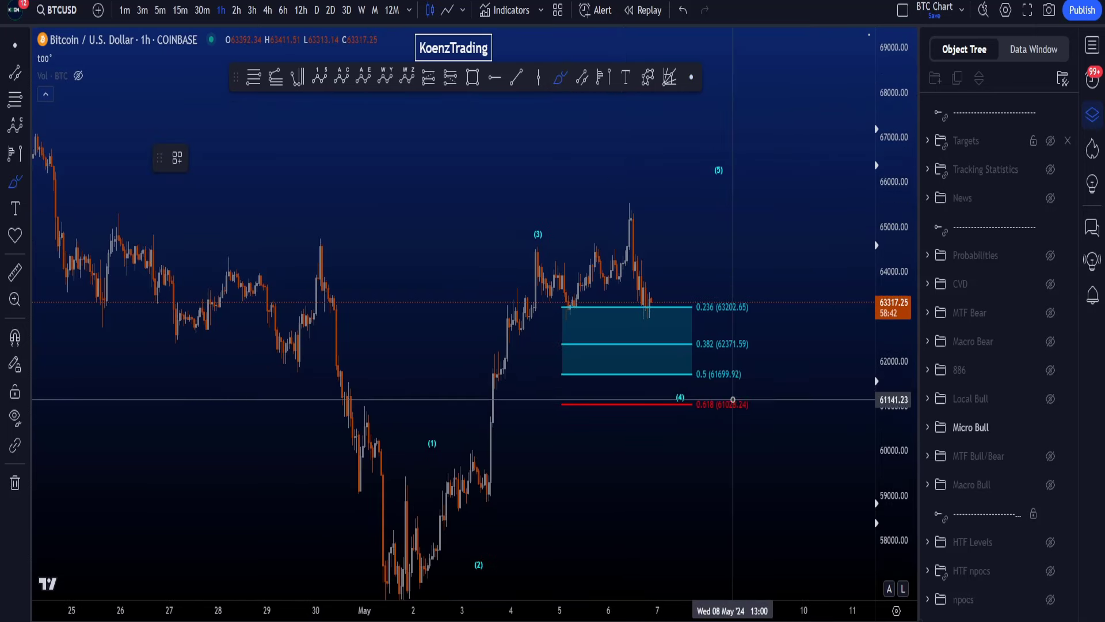
mouse_move(726, 383)
mouse_down()
mouse_move(586, 387)
mouse_move(553, 293)
mouse_move(784, 411)
mouse_move(615, 401)
mouse_up()
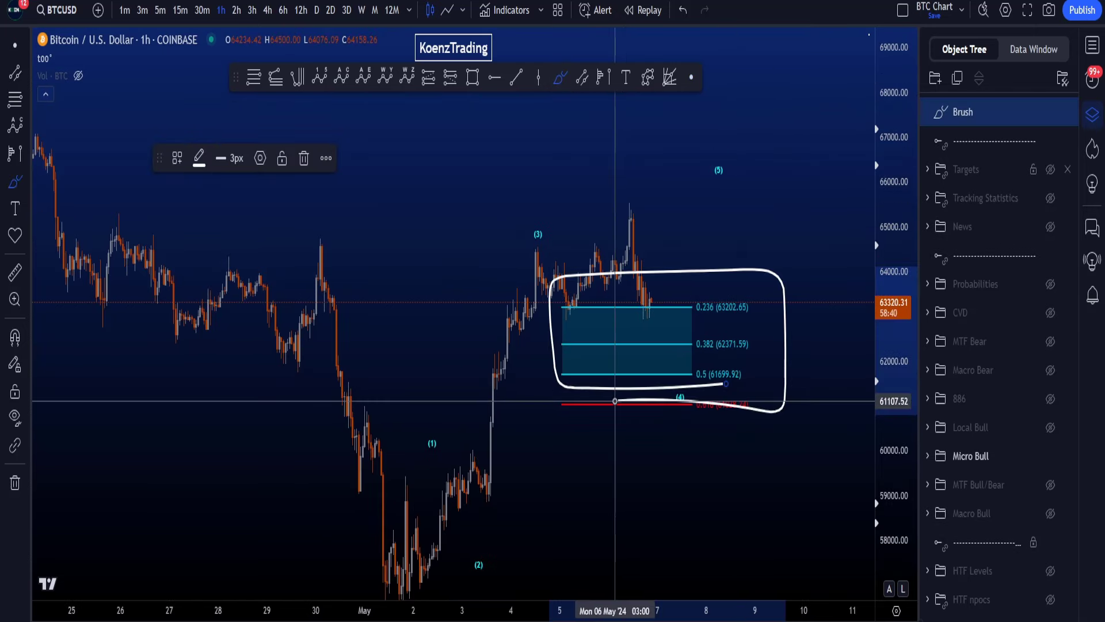
key(Delete)
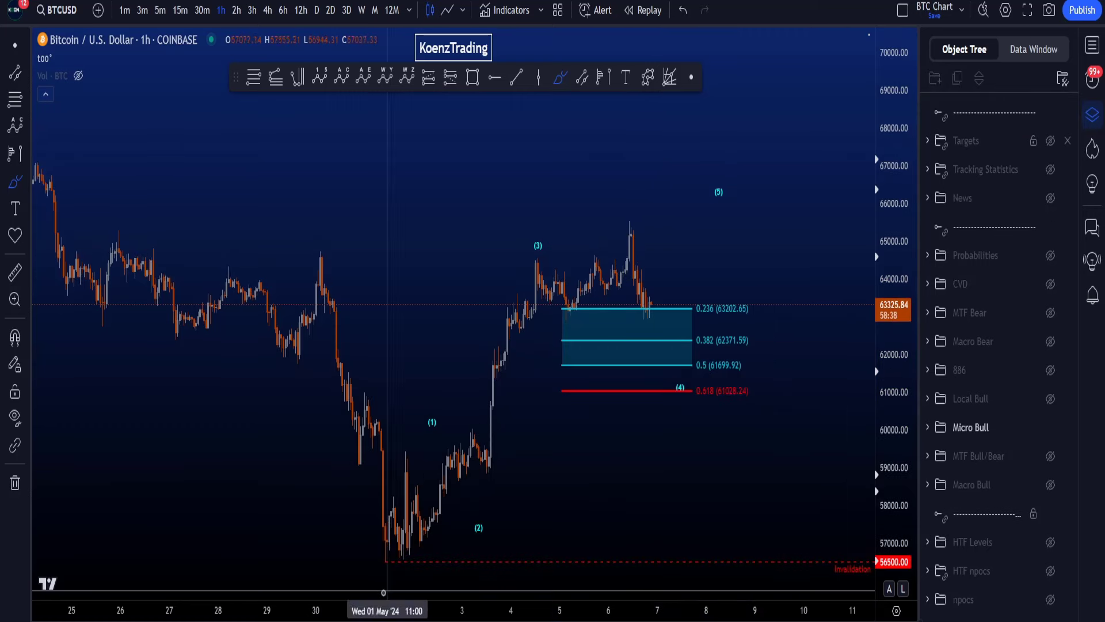
mouse_move(487, 482)
mouse_down()
mouse_move(576, 265)
mouse_move(527, 280)
mouse_up()
key(Delete)
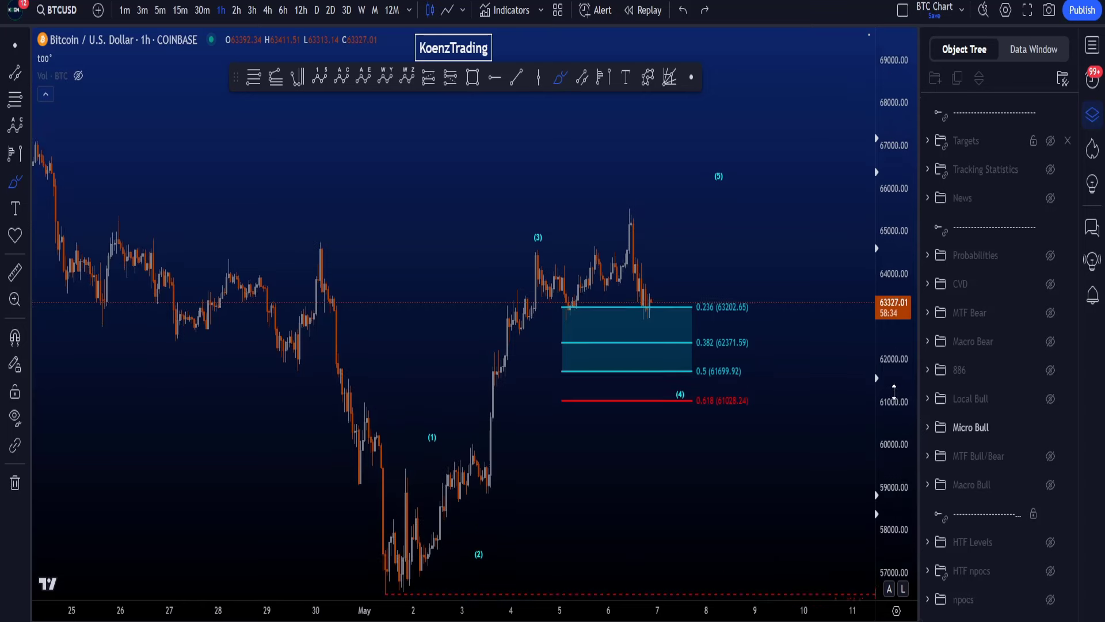
Step: Circle the red 0.618 retracement level near wave (4) with the Brush, and undo the stroke
mouse_move(694, 287)
mouse_down()
mouse_move(759, 277)
mouse_move(669, 403)
mouse_move(711, 265)
mouse_move(743, 406)
mouse_move(530, 403)
mouse_move(789, 405)
mouse_move(759, 433)
mouse_up()
key(ctrl+z)
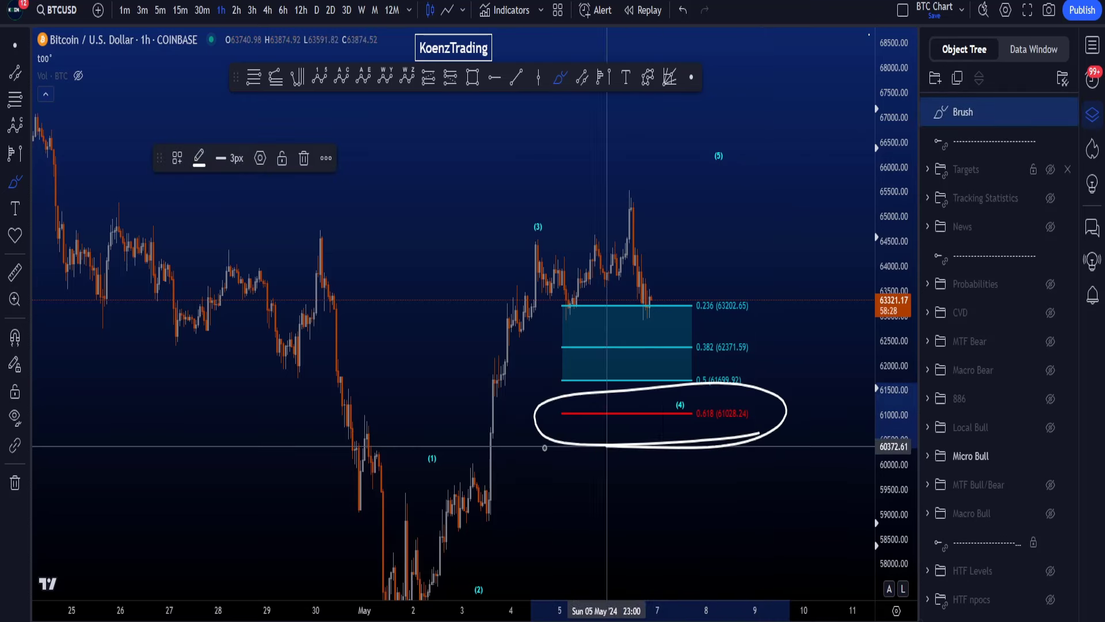
key(ctrl+z)
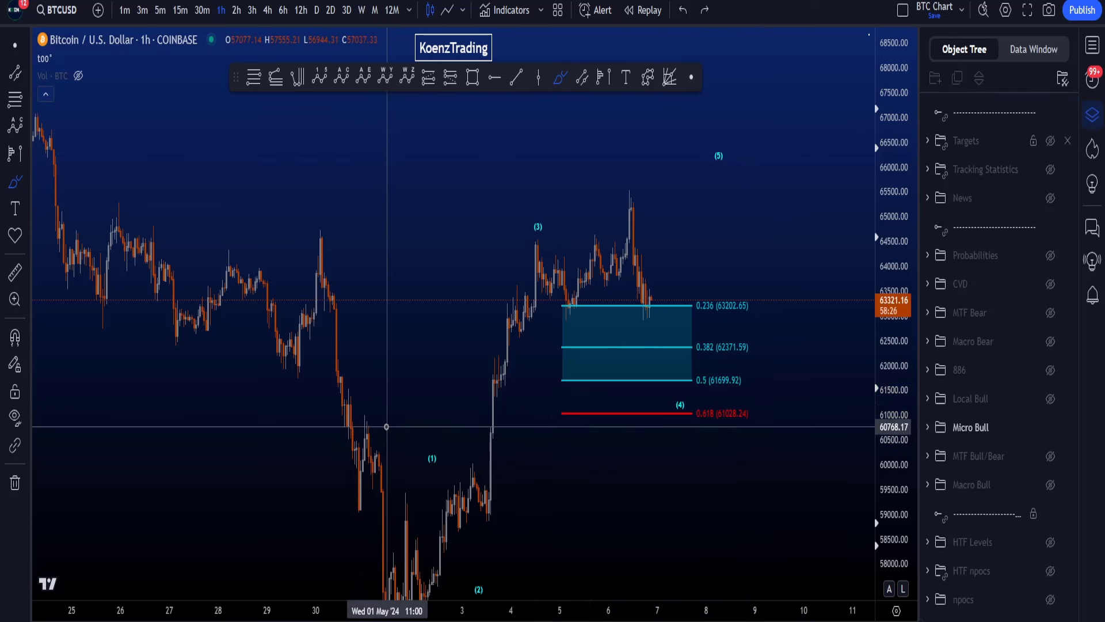
Step: Hide the Micro Bull group and show the Local Bull group on the 1-hour chart
drag(703, 229, 653, 278)
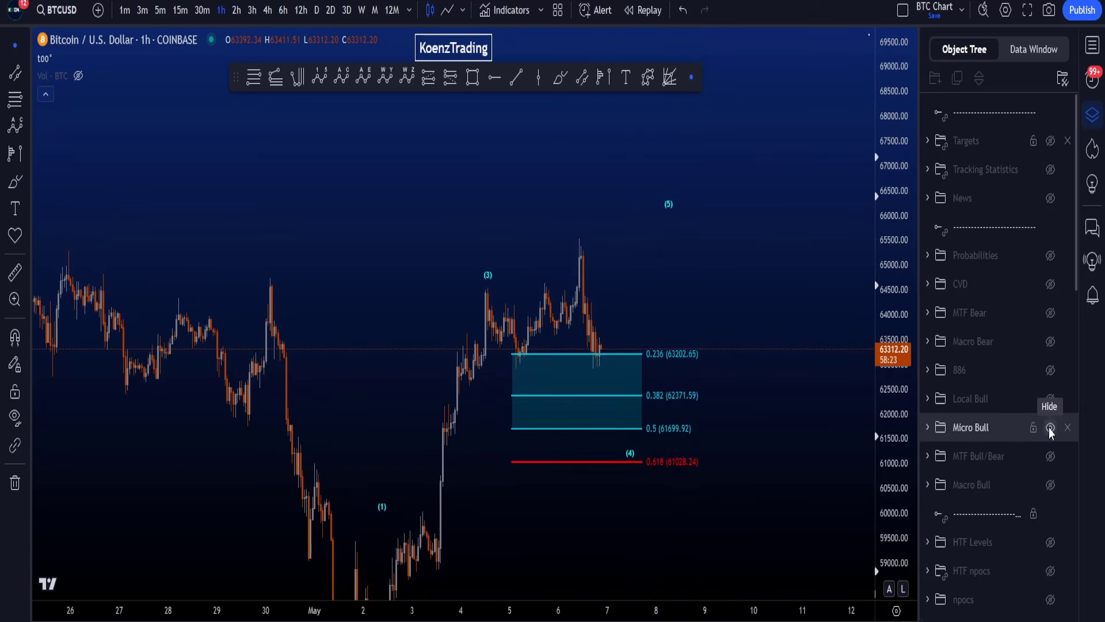
click(1050, 429)
scroll(768, 456, up, 2)
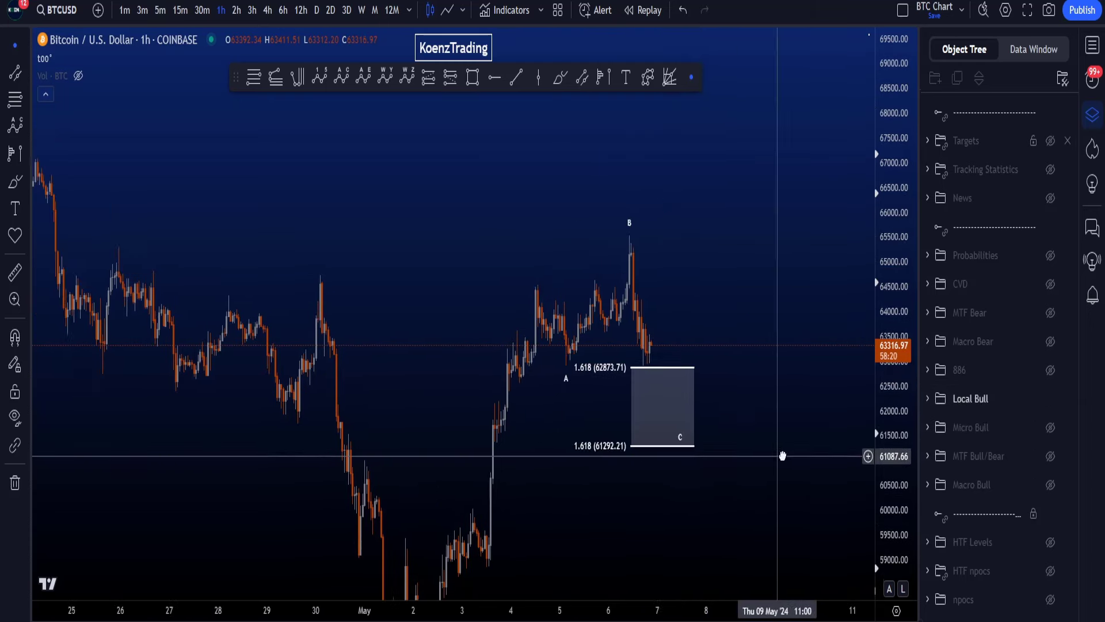
Step: Trace the A-B-C path into the wave C target box and outline that box with the Brush, undoing both strokes
click(558, 80)
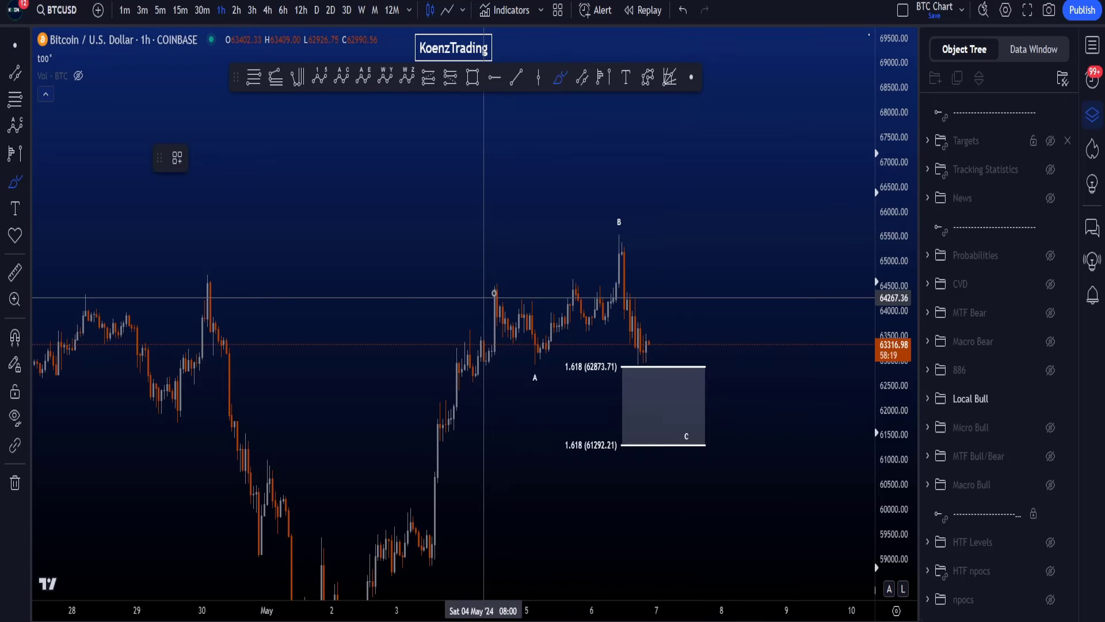
mouse_move(486, 296)
mouse_down()
mouse_move(524, 321)
mouse_move(534, 363)
mouse_move(570, 305)
mouse_move(601, 326)
mouse_move(619, 248)
mouse_move(620, 317)
mouse_move(646, 343)
mouse_move(664, 401)
mouse_up()
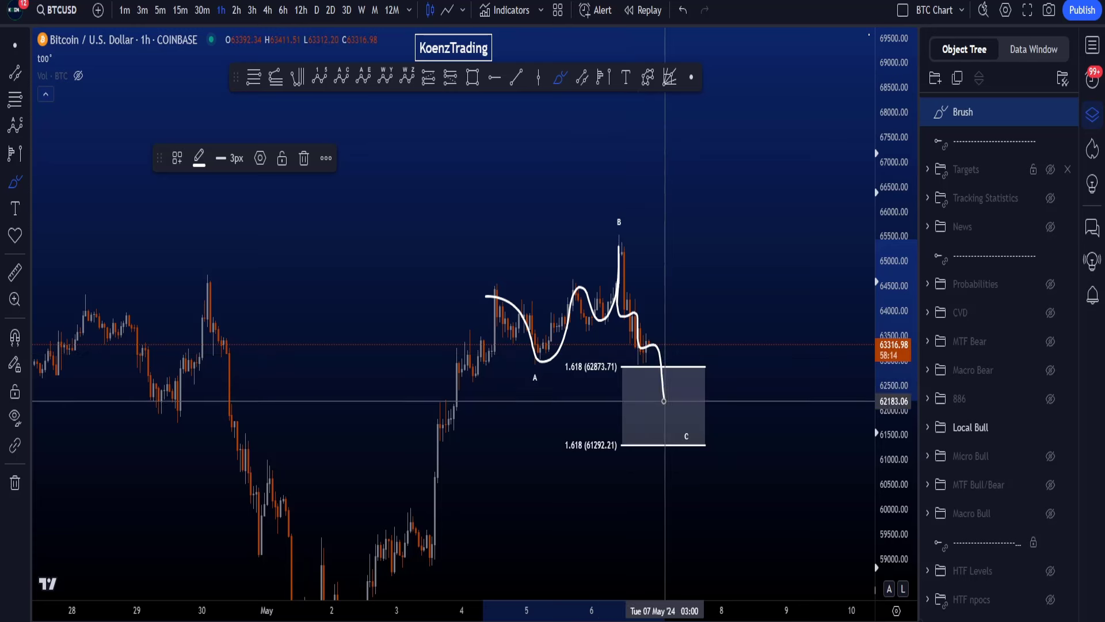
key(ctrl+z)
mouse_move(671, 466)
mouse_down()
mouse_move(568, 461)
mouse_move(543, 349)
mouse_move(640, 346)
mouse_move(727, 444)
mouse_move(590, 466)
mouse_up()
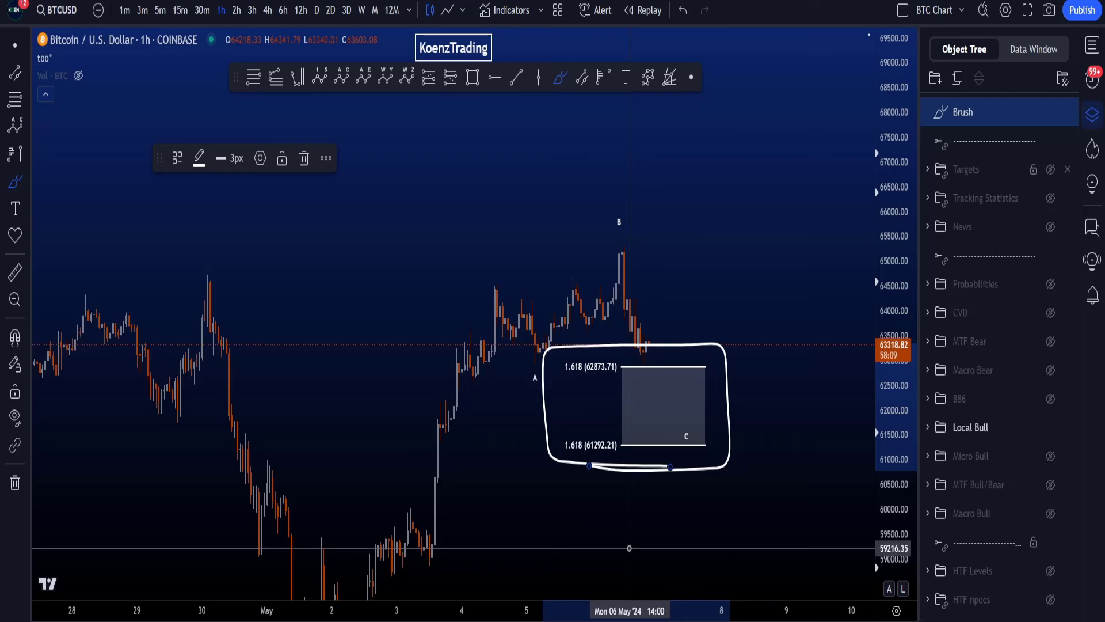
key(ctrl+z)
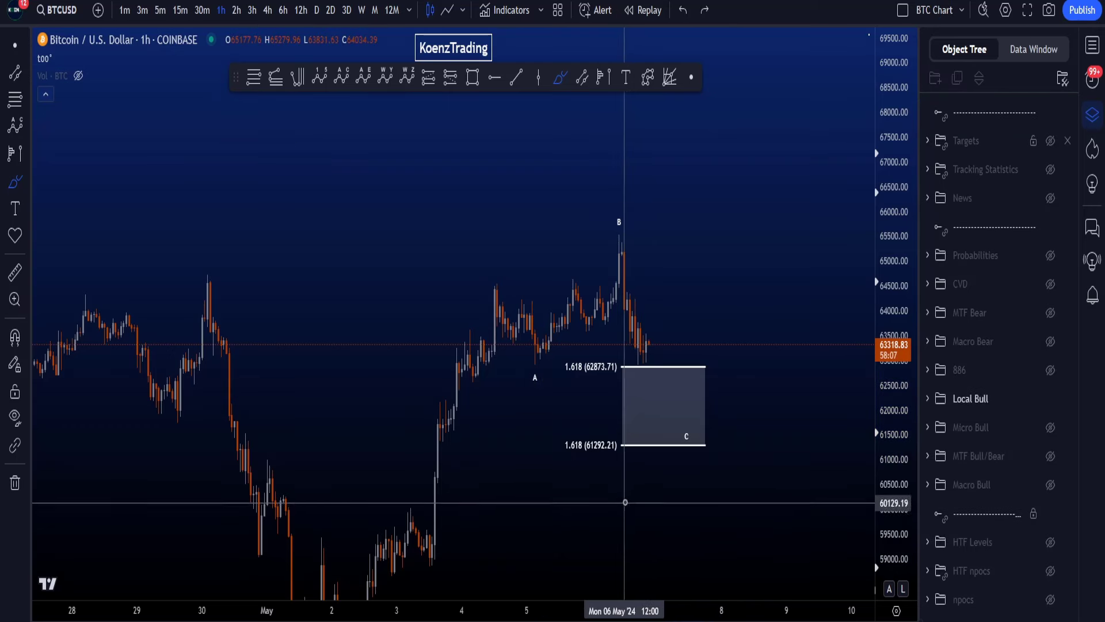
Step: Circle the high before A, point A and point B with one connected Brush stroke, and undo it
mouse_move(507, 286)
mouse_down()
mouse_move(481, 284)
mouse_move(506, 303)
mouse_move(505, 271)
mouse_move(521, 377)
mouse_move(541, 357)
mouse_up()
drag(621, 201, 624, 247)
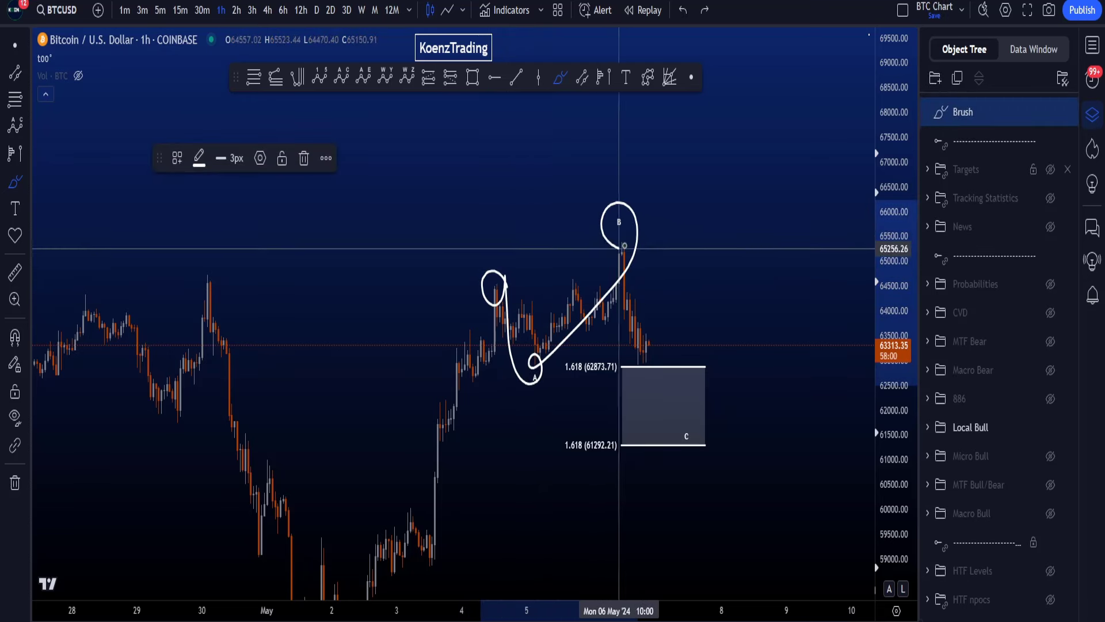
key(ctrl+z)
Step: Circle the 1.618 labels at 62873.71 and 61292.21 with the Brush, undoing each stroke
mouse_move(599, 345)
mouse_down()
mouse_move(554, 373)
mouse_move(584, 336)
mouse_up()
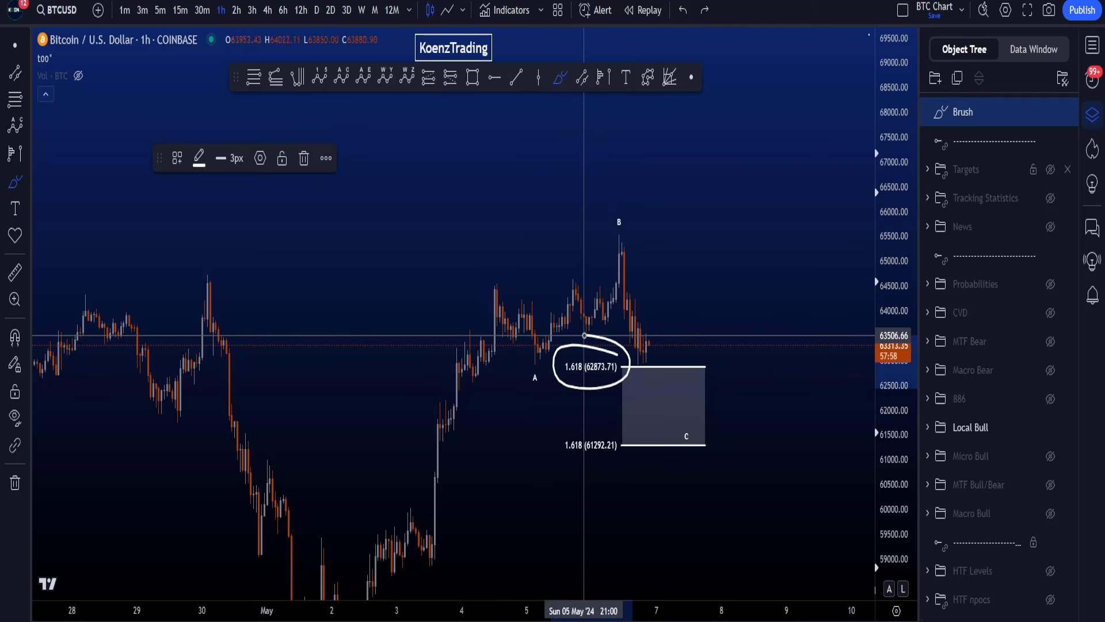
key(ctrl+z)
drag(604, 436, 568, 419)
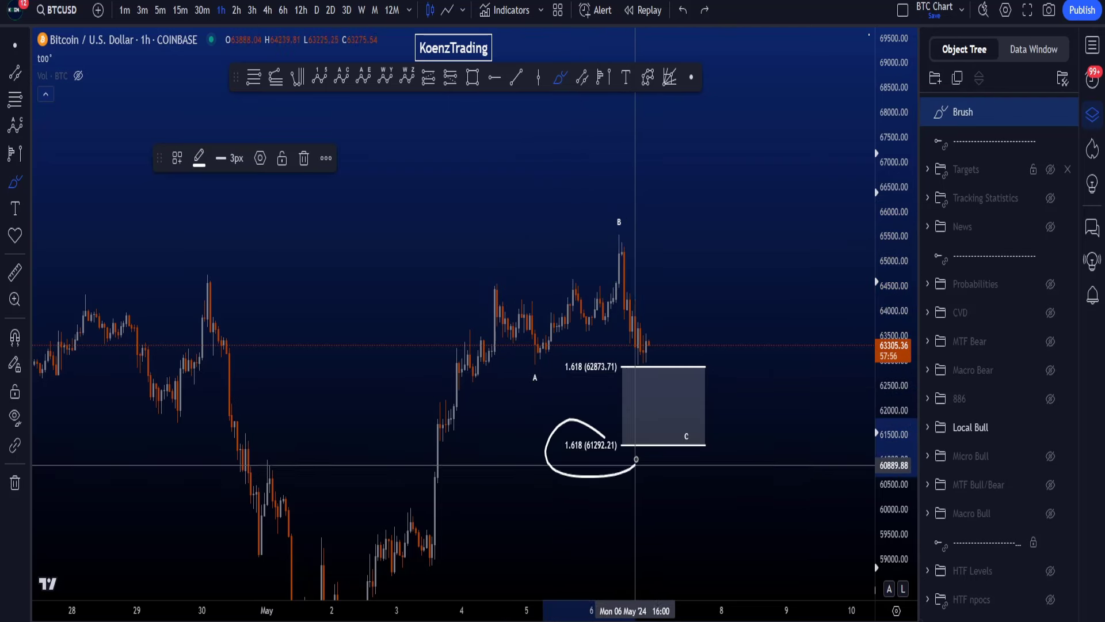
key(ctrl+z)
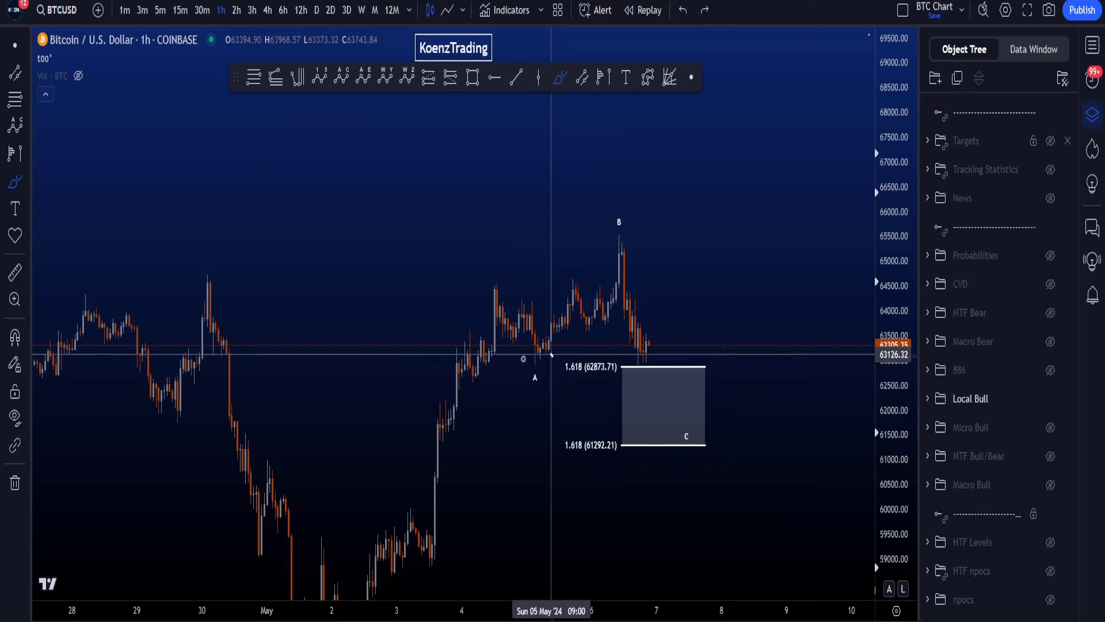
Step: Circle points A and B with a connecting Brush stroke, and delete it
drag(552, 357, 543, 365)
drag(616, 317, 624, 204)
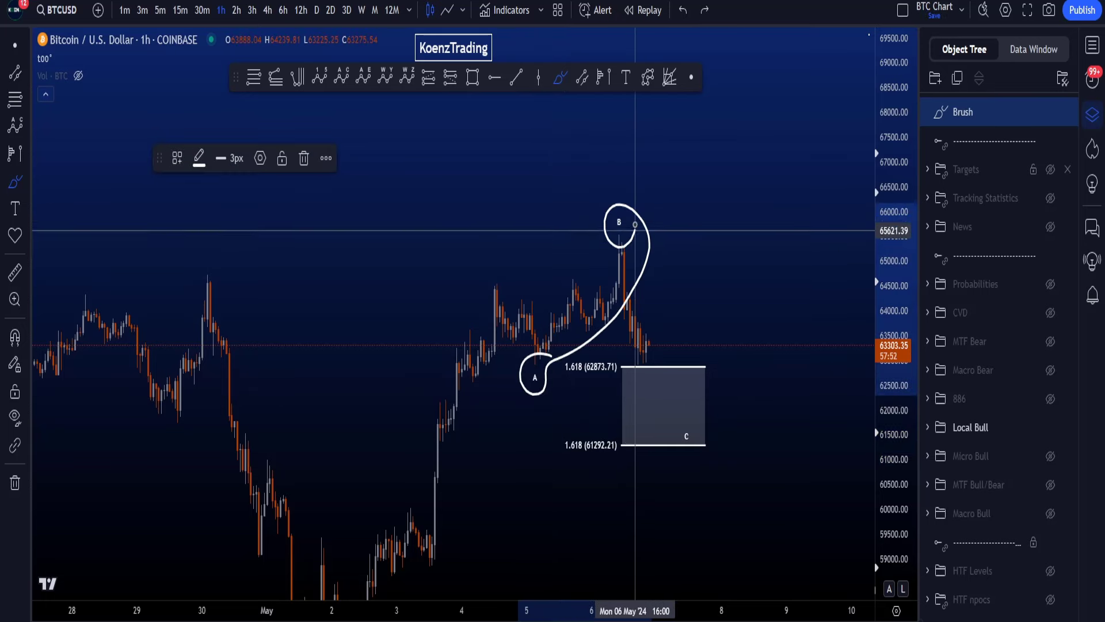
key(Delete)
Step: Switch the chart to the 15-minute timeframe and stretch the price scale around the A-B-C structure
click(180, 10)
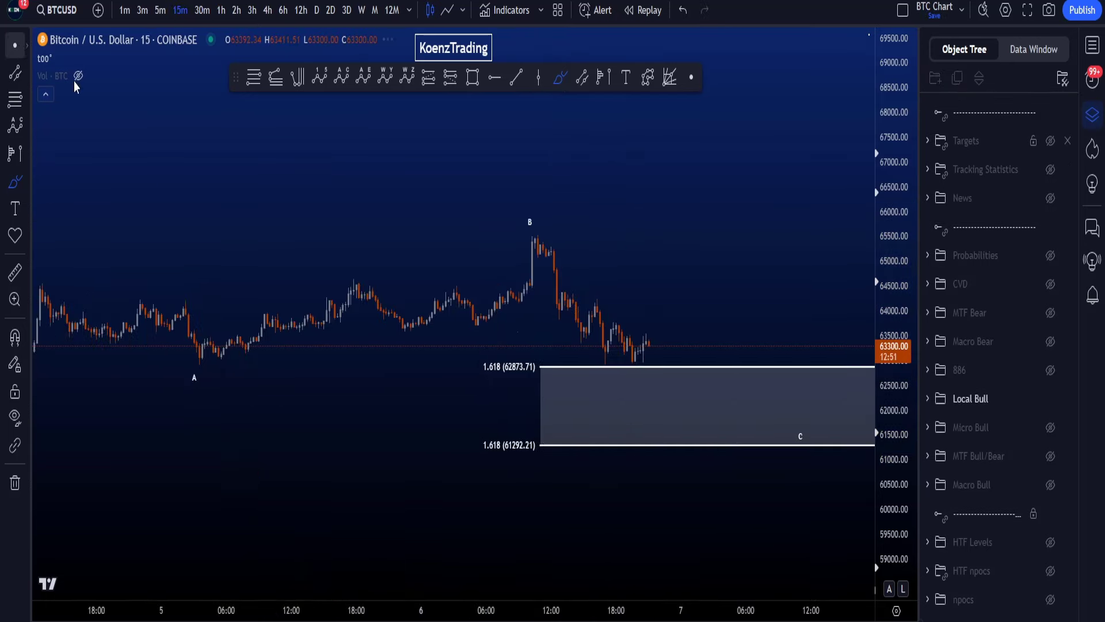
click(15, 45)
drag(885, 452, 871, 298)
drag(693, 278, 704, 312)
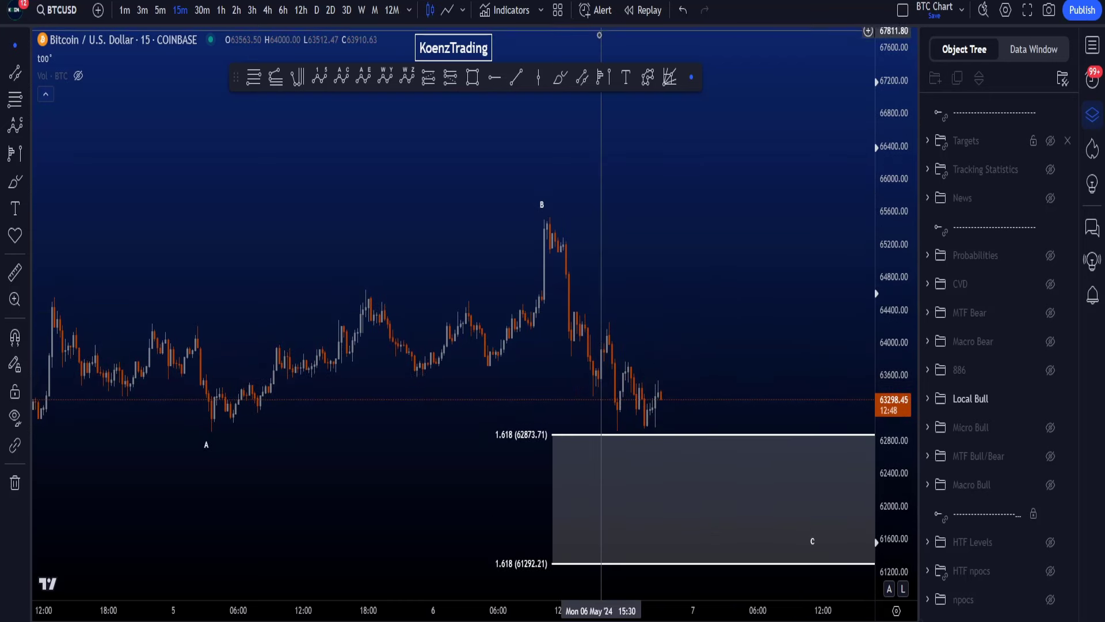
Step: Circle the sharp rise into B with the Brush, delete the stroke, and show the Volume indicator
drag(553, 307, 519, 292)
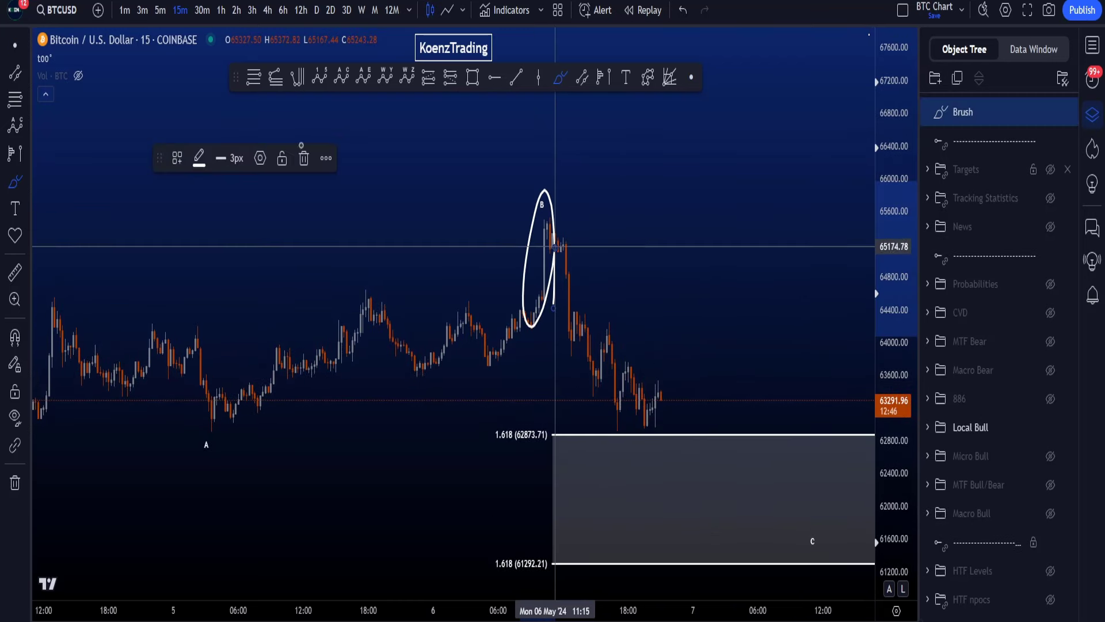
key(Delete)
click(78, 76)
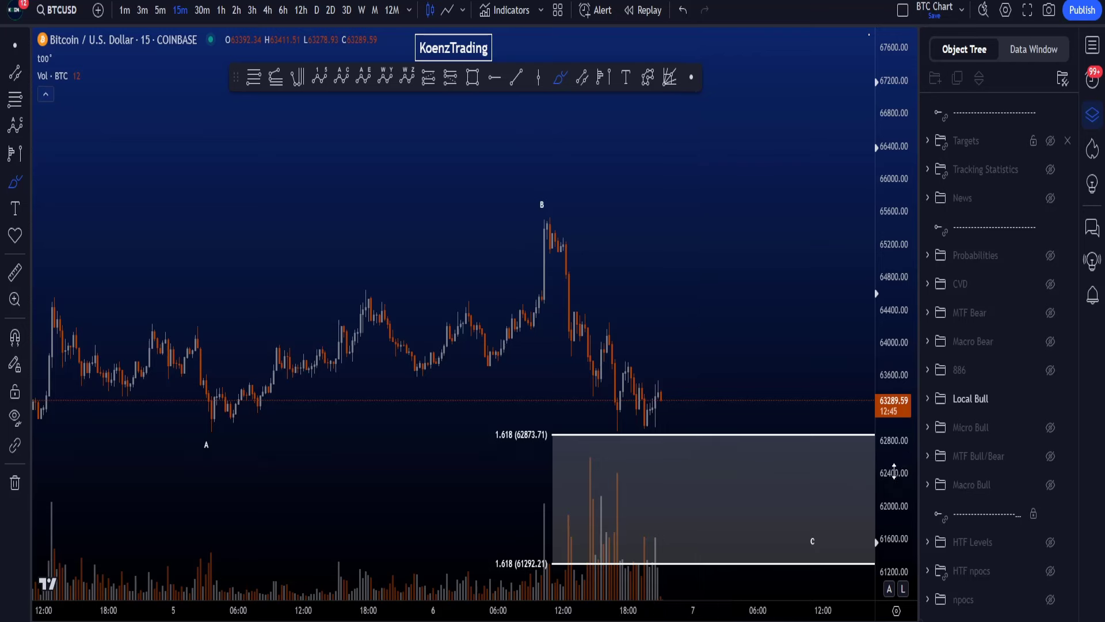
Step: Mark the climb towards B, its volume bar and the final surge with Brush strokes, and undo them
drag(894, 471, 891, 403)
mouse_move(460, 378)
mouse_down()
mouse_move(543, 259)
mouse_move(547, 223)
mouse_up()
mouse_move(558, 496)
mouse_down()
mouse_move(527, 499)
mouse_move(561, 505)
mouse_up()
drag(552, 299, 552, 191)
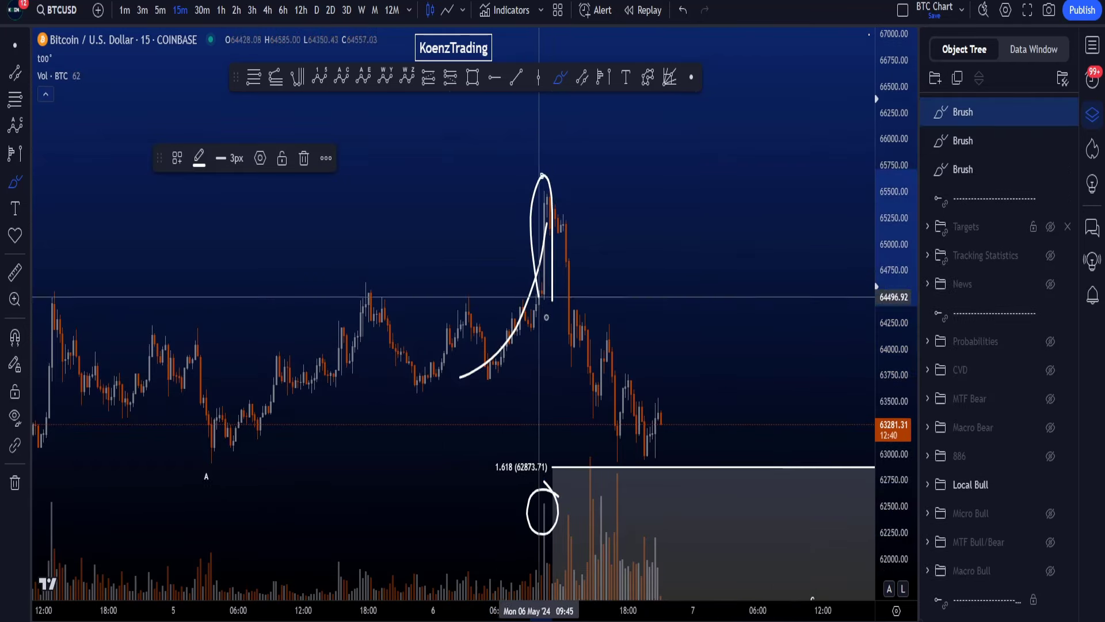
key(ctrl+z)
Step: Circle the surge candle below B and sketch further strokes along and above the peak, undoing each one
drag(550, 291, 549, 192)
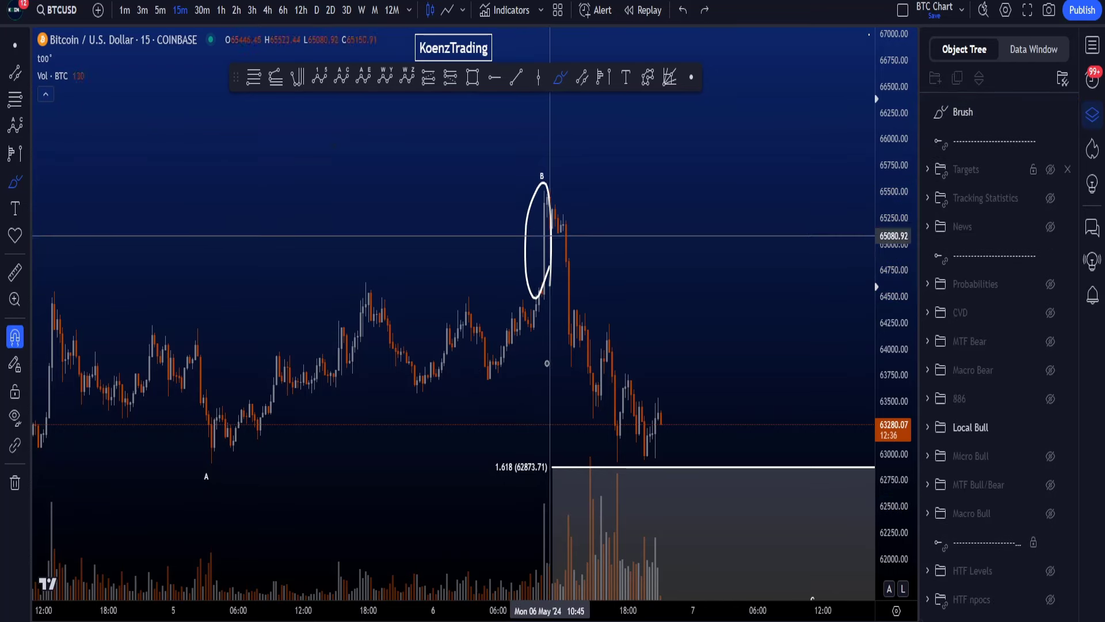
key(ctrl+z)
drag(524, 328, 553, 197)
key(ctrl+z)
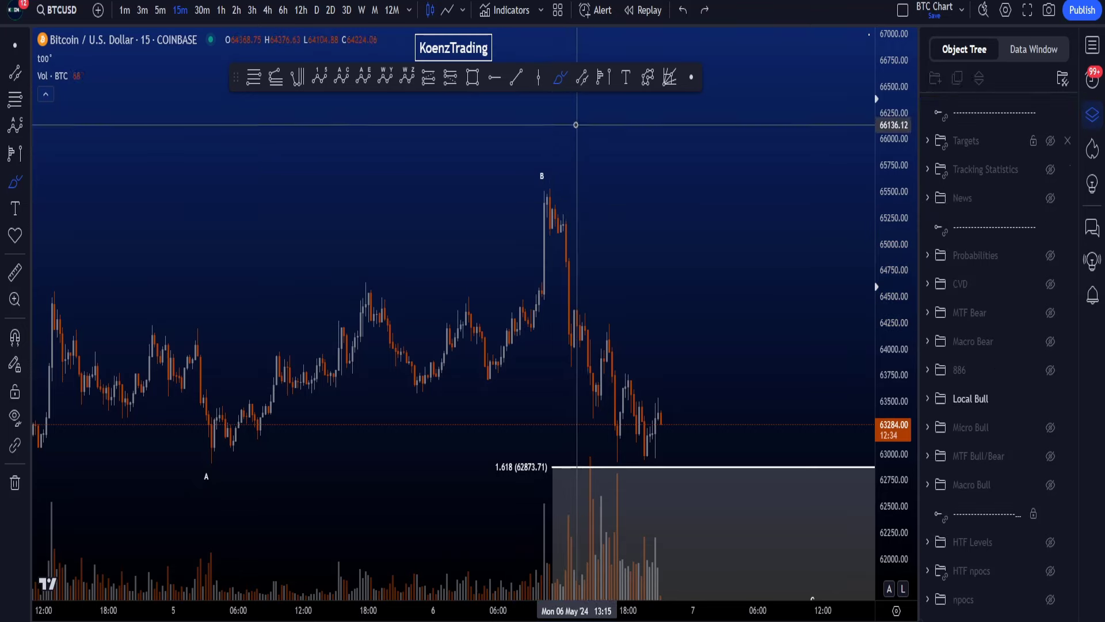
drag(575, 131, 598, 188)
key(ctrl+z)
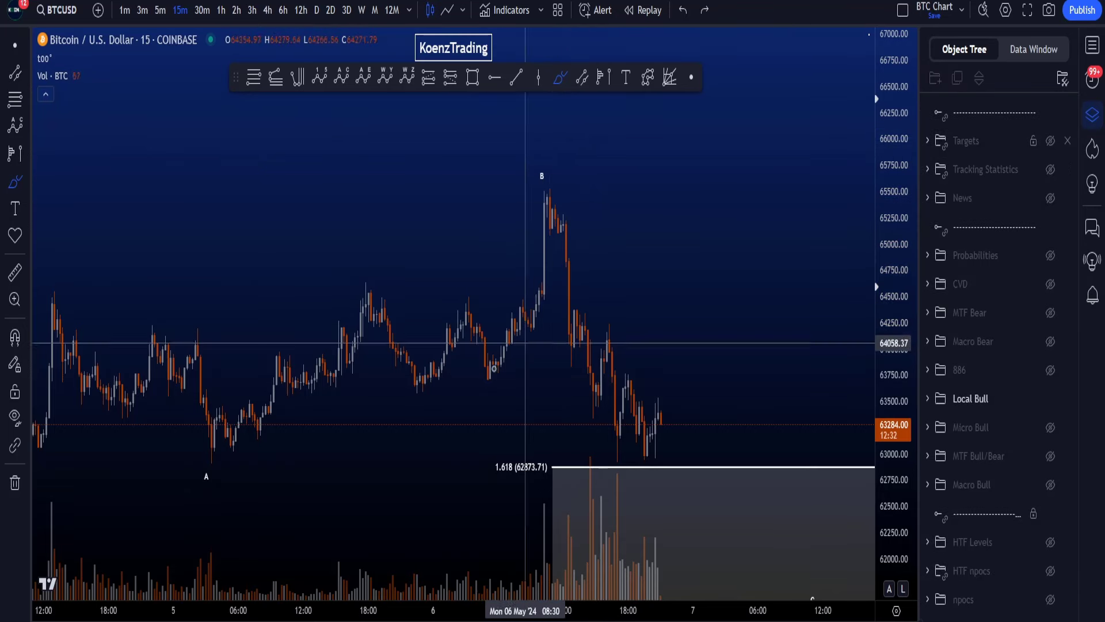
Step: Sketch a hypothetical five-wave path to about 66000 with price and volume divergence lines, and undo all three strokes
mouse_move(477, 397)
mouse_down()
mouse_move(510, 289)
mouse_move(536, 320)
mouse_move(554, 192)
mouse_up()
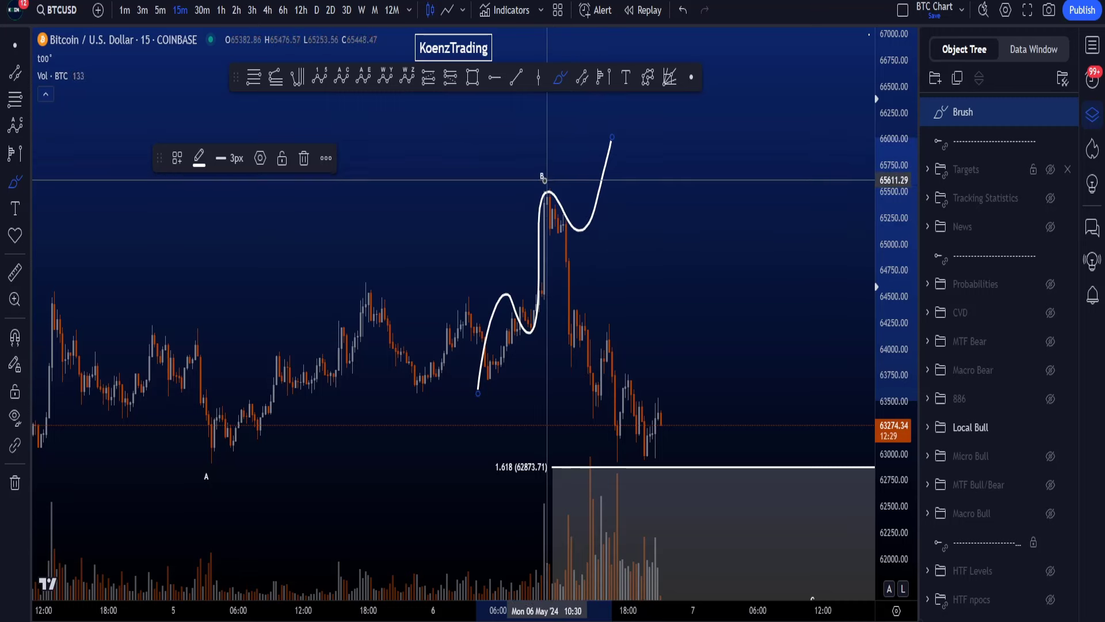
drag(543, 179, 609, 126)
drag(531, 487, 570, 516)
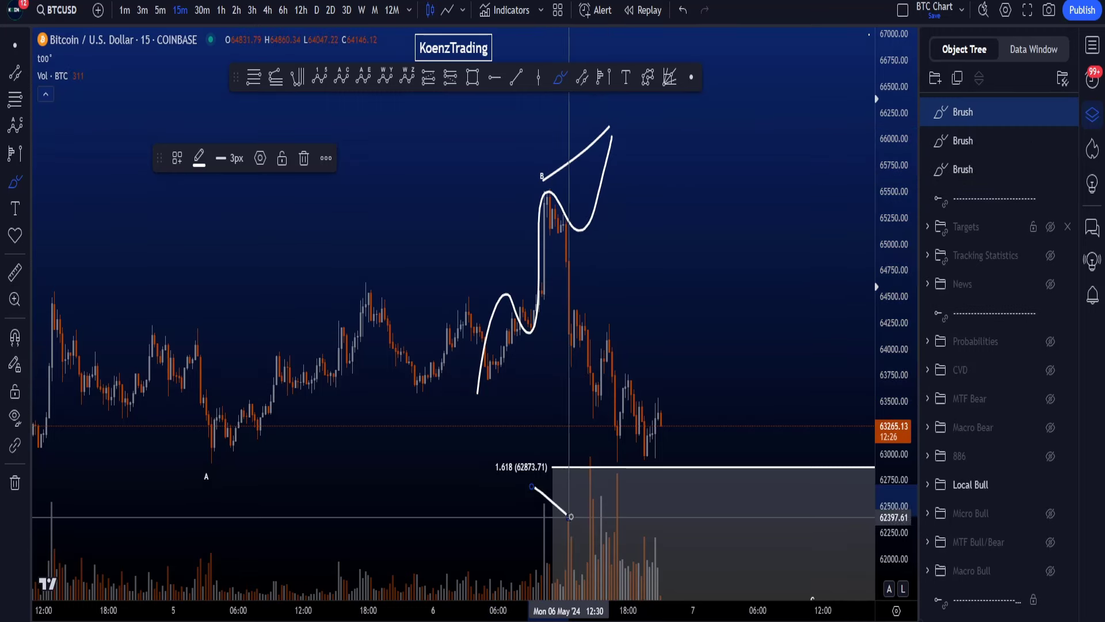
key(ctrl+z)
key(ctrl+z)
key(ctrl+z)
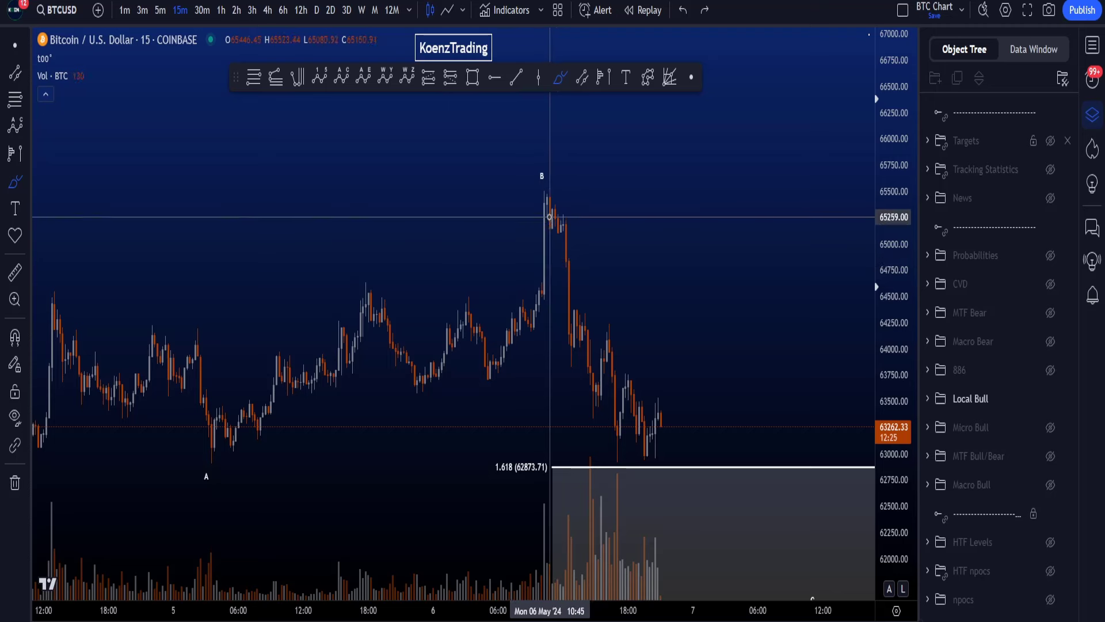
Step: Trace the initial drop from B and the swing from the preceding low into the decline with the Brush, undoing the strokes
drag(540, 197, 559, 214)
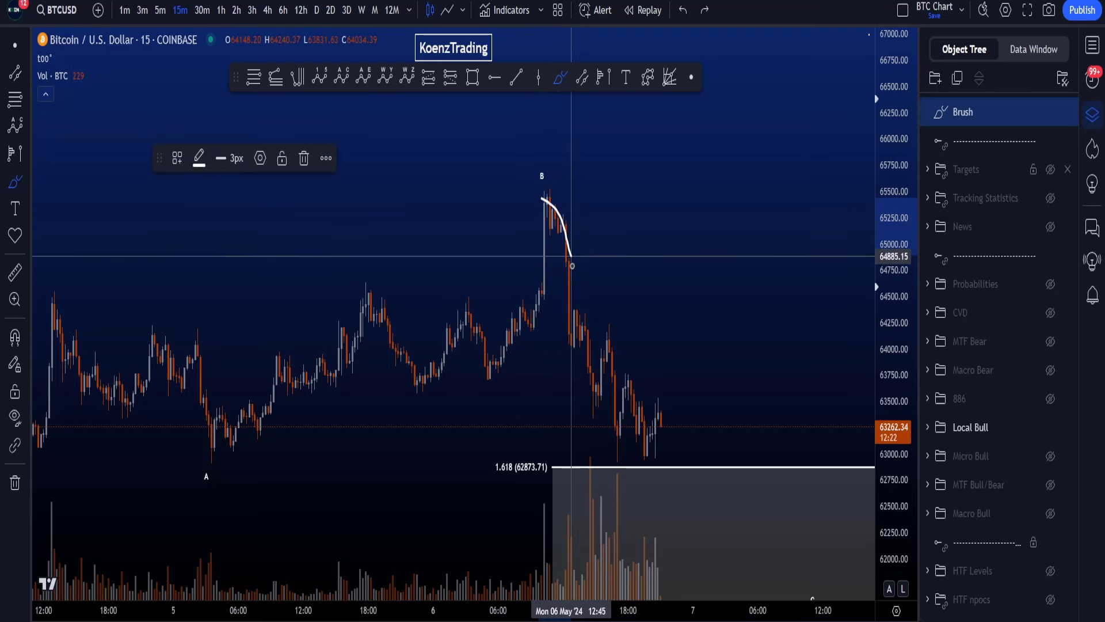
key(ctrl+z)
mouse_move(490, 366)
mouse_down()
mouse_move(553, 202)
mouse_move(628, 383)
mouse_up()
key(ctrl+z)
key(ctrl+z)
Step: Underline the climb from A towards B with a Brush stroke and undo it
scroll(734, 398, down, 3)
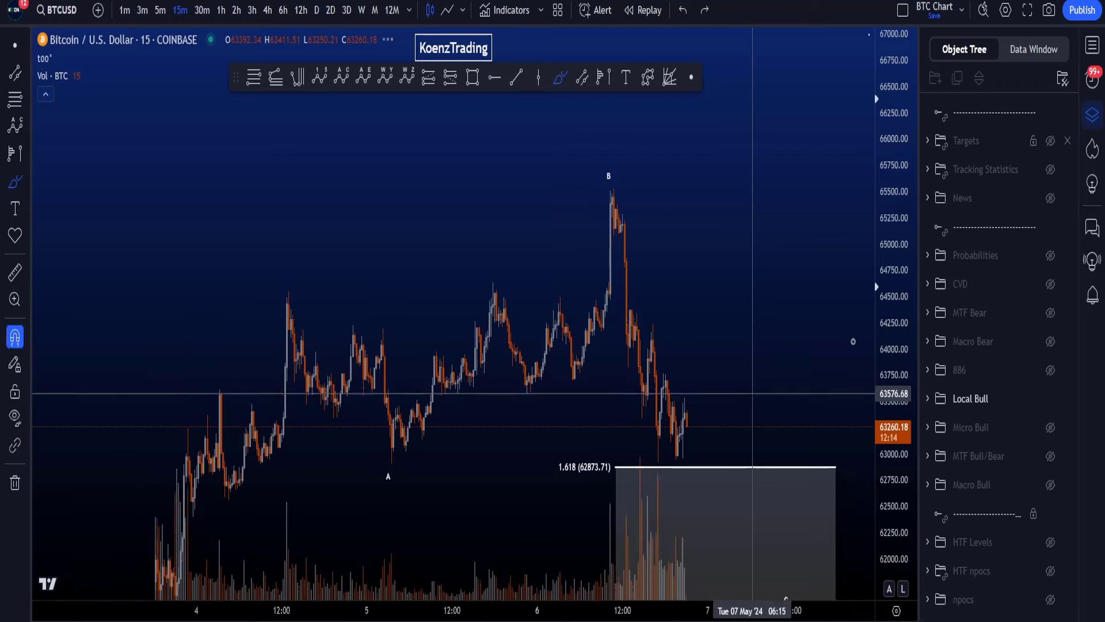
drag(397, 435, 615, 356)
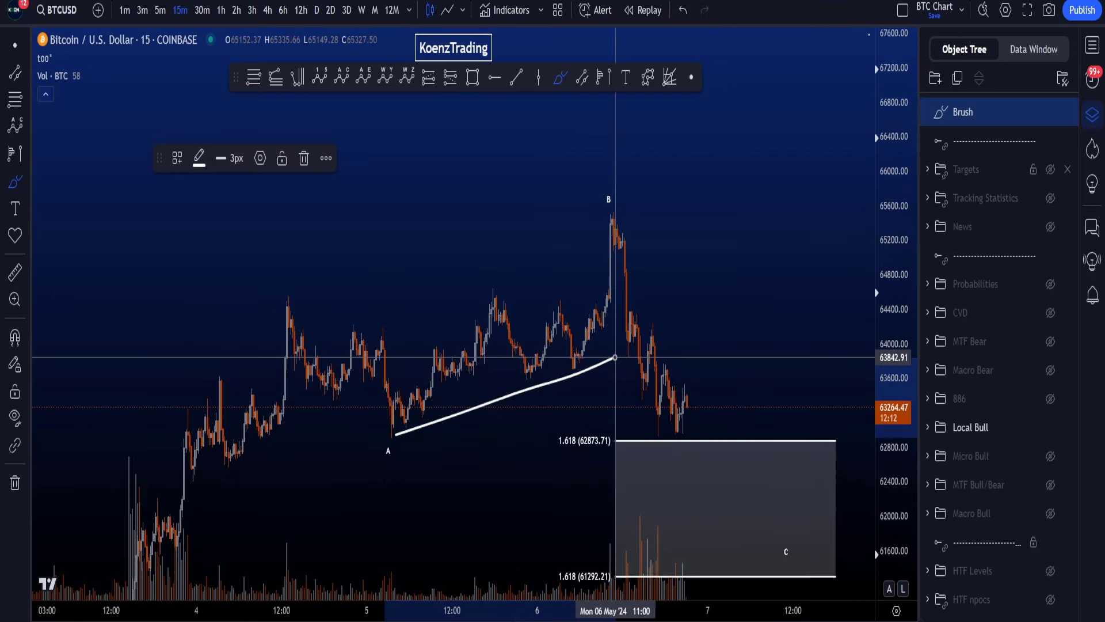
key(ctrl+z)
click(17, 48)
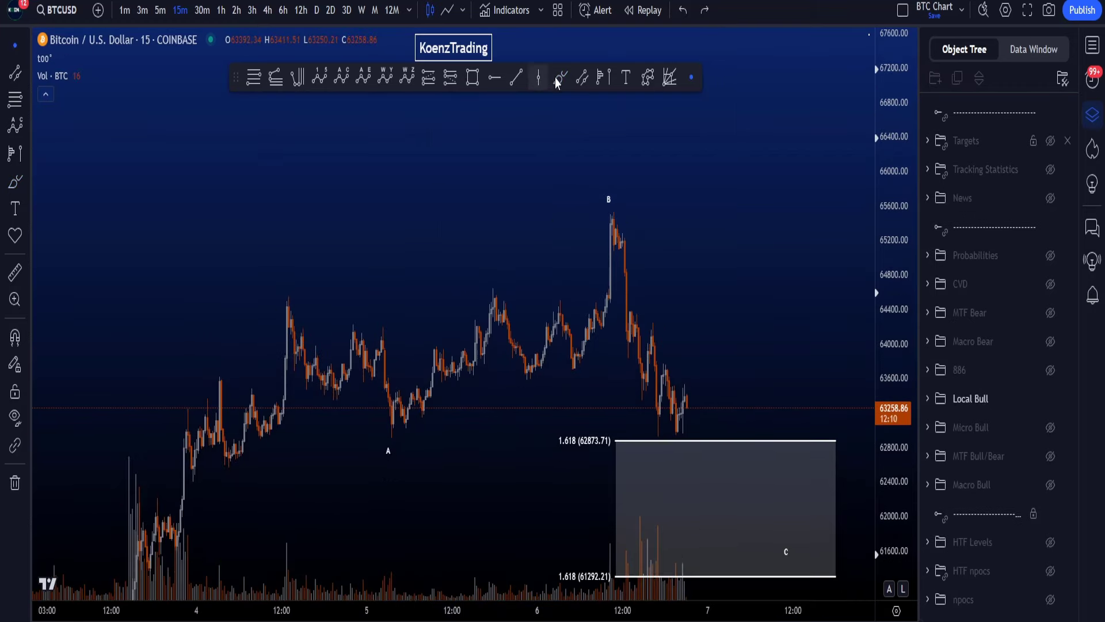
Step: Circle the final surge candles and the B peak label with the Brush, undoing the strokes
drag(624, 212, 613, 313)
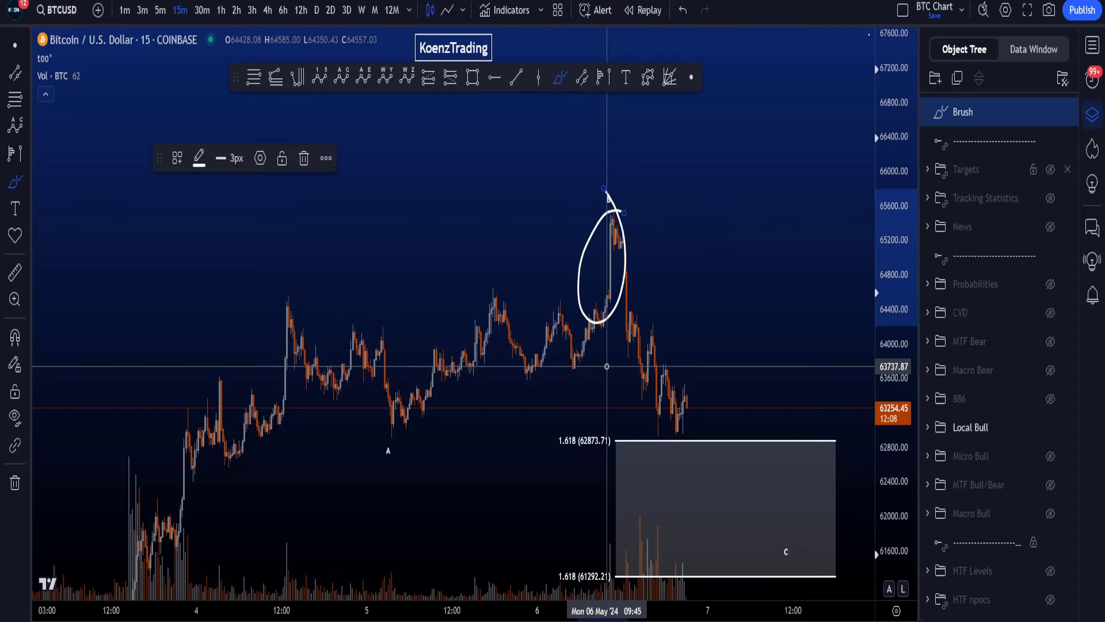
key(ctrl+z)
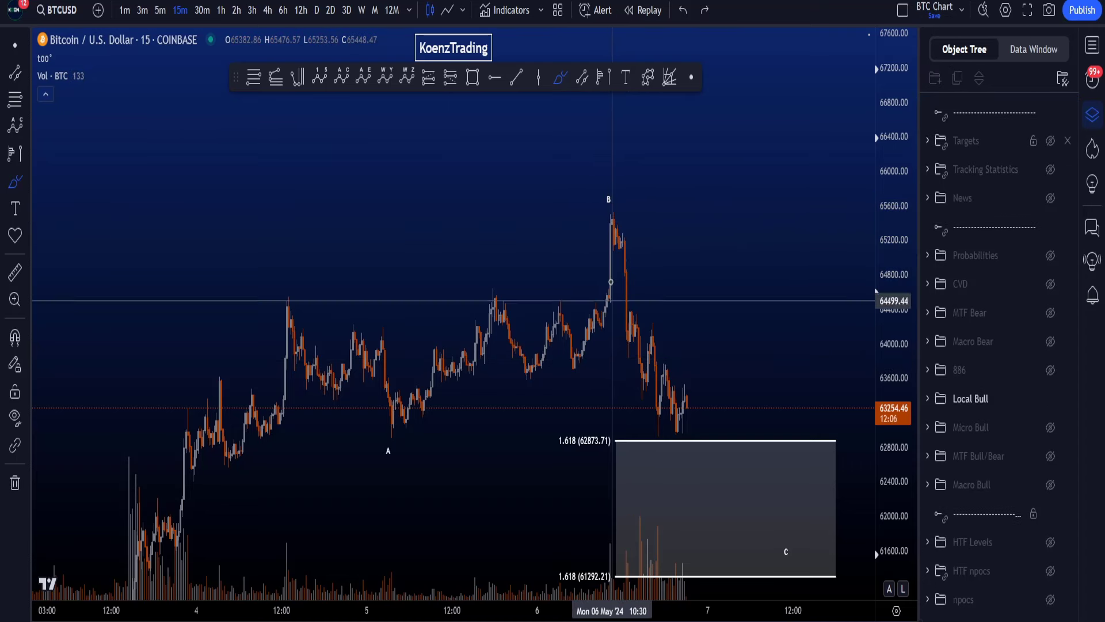
mouse_move(617, 201)
mouse_down()
mouse_move(587, 185)
mouse_move(629, 199)
mouse_move(512, 148)
mouse_up()
key(ctrl+z)
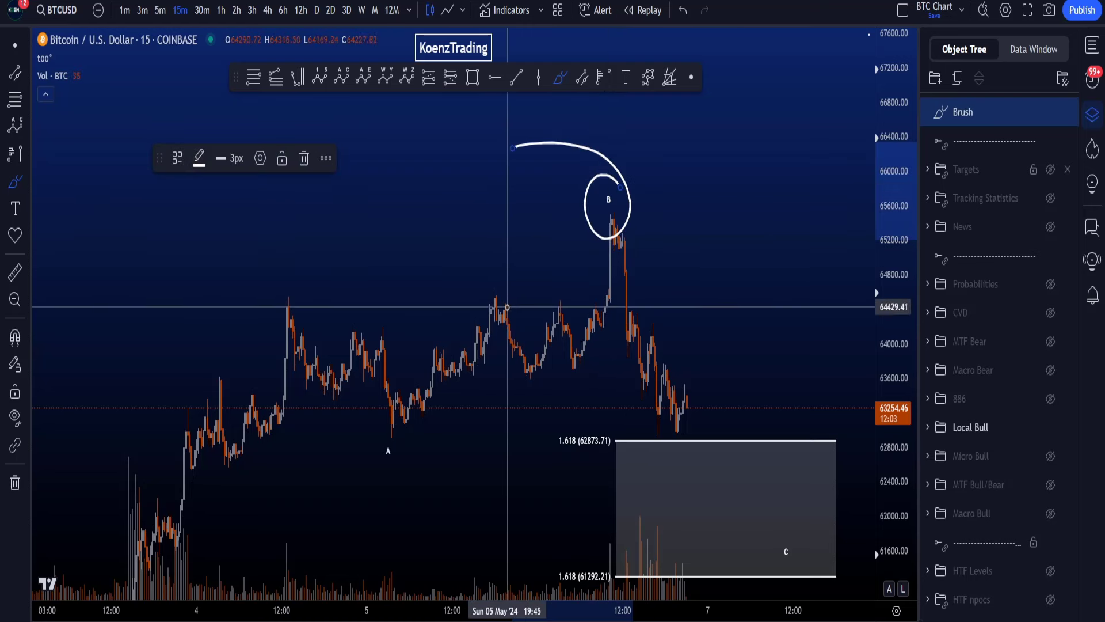
key(ctrl+z)
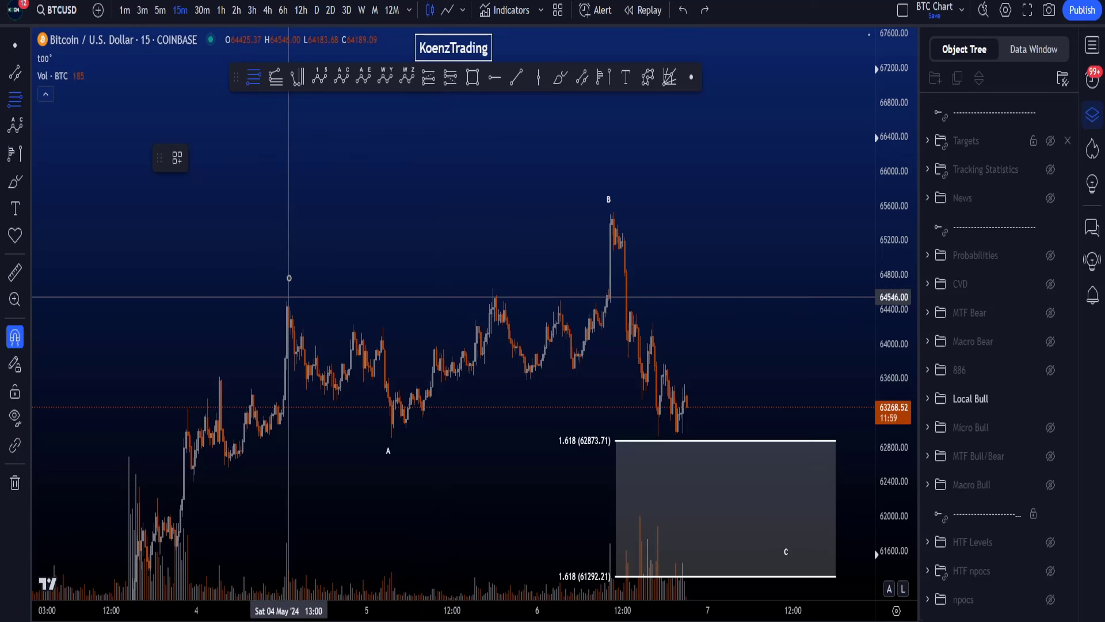
Step: Draw a Fib Retracement from the 64546.00 high to the 62908.34 low at A and move its 1.618 line beneath B
click(289, 278)
click(390, 441)
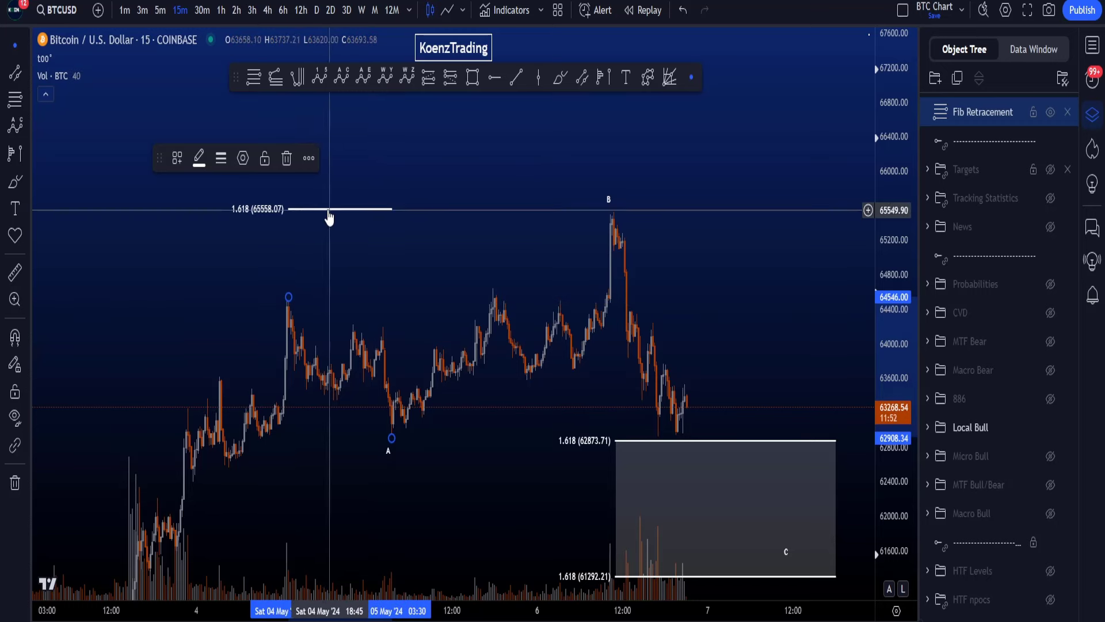
mouse_move(322, 216)
mouse_down()
mouse_move(624, 214)
mouse_move(610, 189)
mouse_move(518, 217)
mouse_move(713, 204)
mouse_up()
Step: Mark the 1.618 level at the B peak with the Brush, undo the stroke and delete the Fib Retracement
click(560, 77)
key(ctrl+z)
mouse_move(586, 192)
mouse_down()
mouse_move(540, 188)
mouse_move(676, 206)
mouse_up()
click(1069, 103)
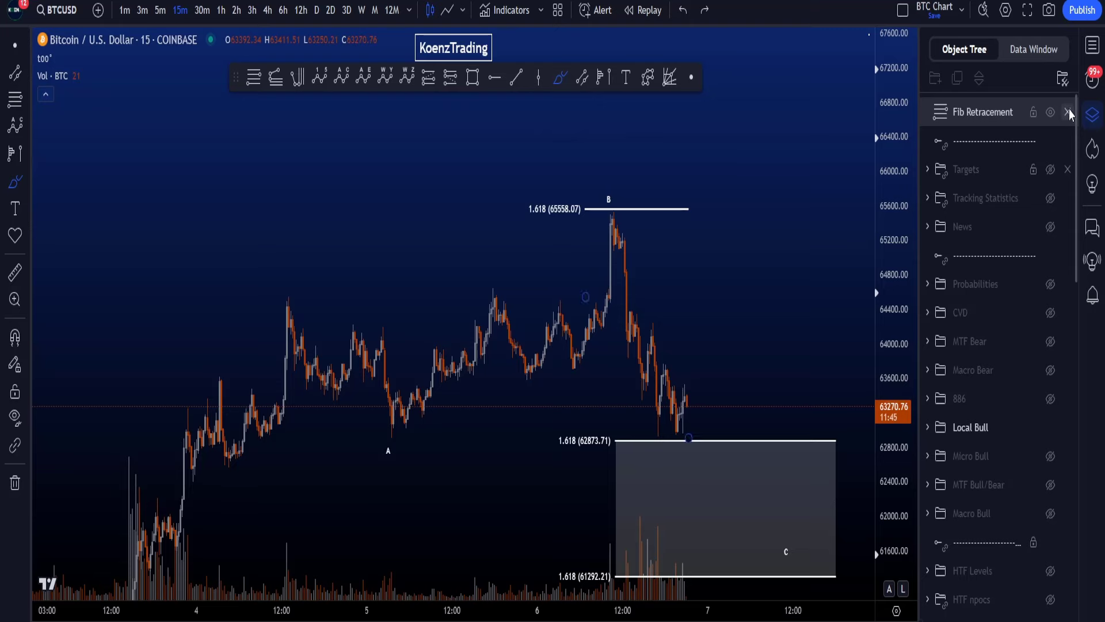
click(1069, 109)
Step: Inspect the C target box around 62873.71 to 61292.21, hide the Local Bull group and show the 886 group
scroll(685, 292, down, 2)
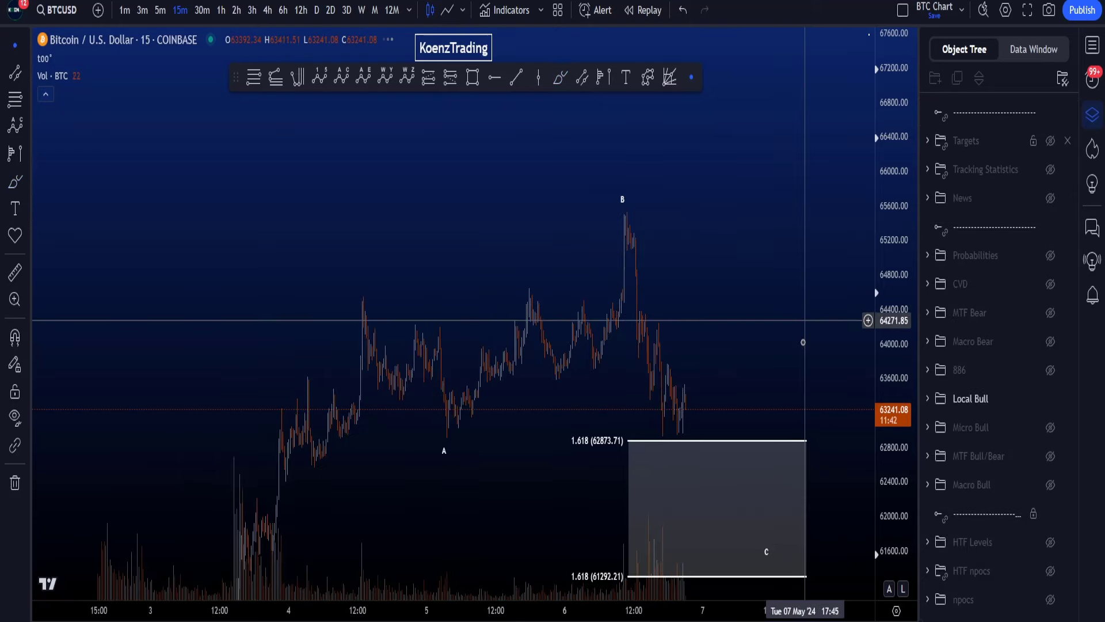
drag(799, 325, 778, 244)
scroll(676, 338, up, 7)
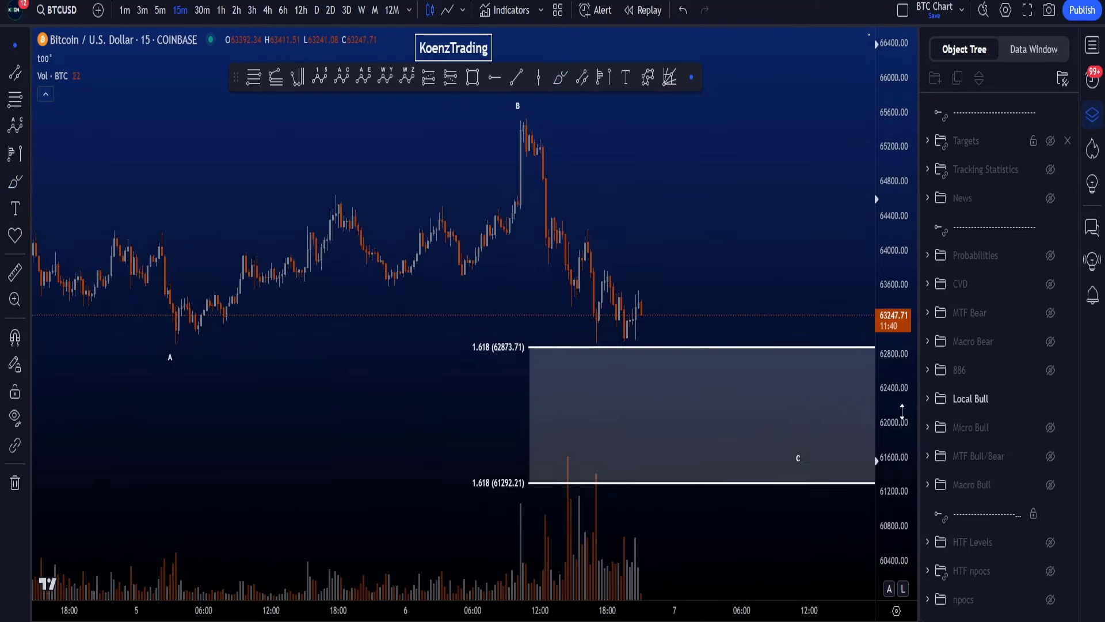
click(639, 363)
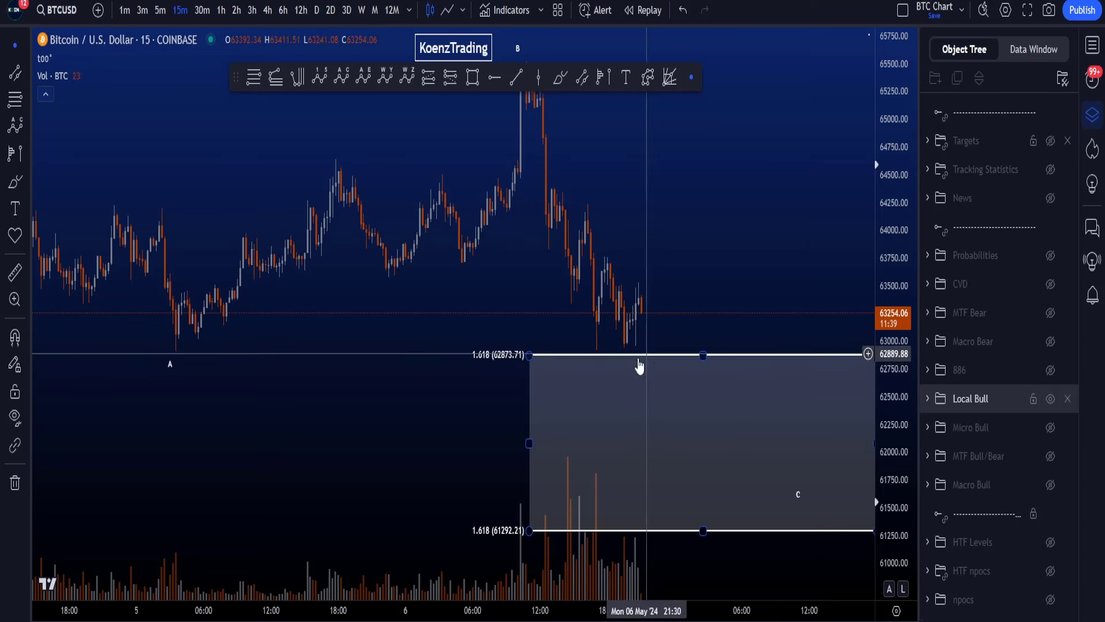
click(1051, 398)
click(1050, 370)
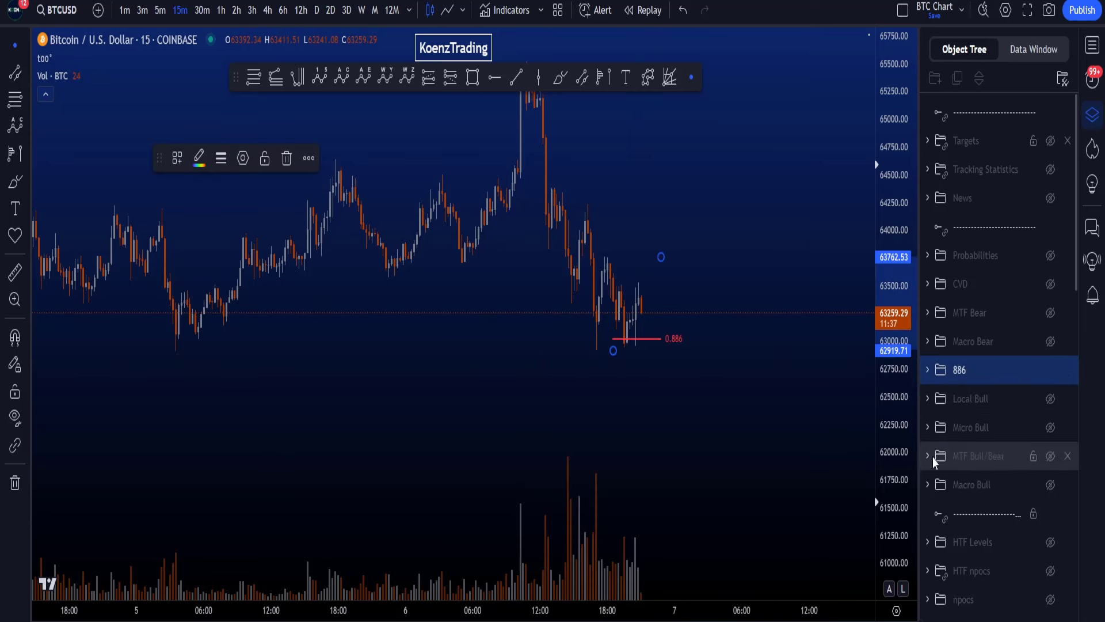
Step: Show the Local Bull group alongside the 0.886 level for comparison and hide it again
scroll(698, 399, up, 2)
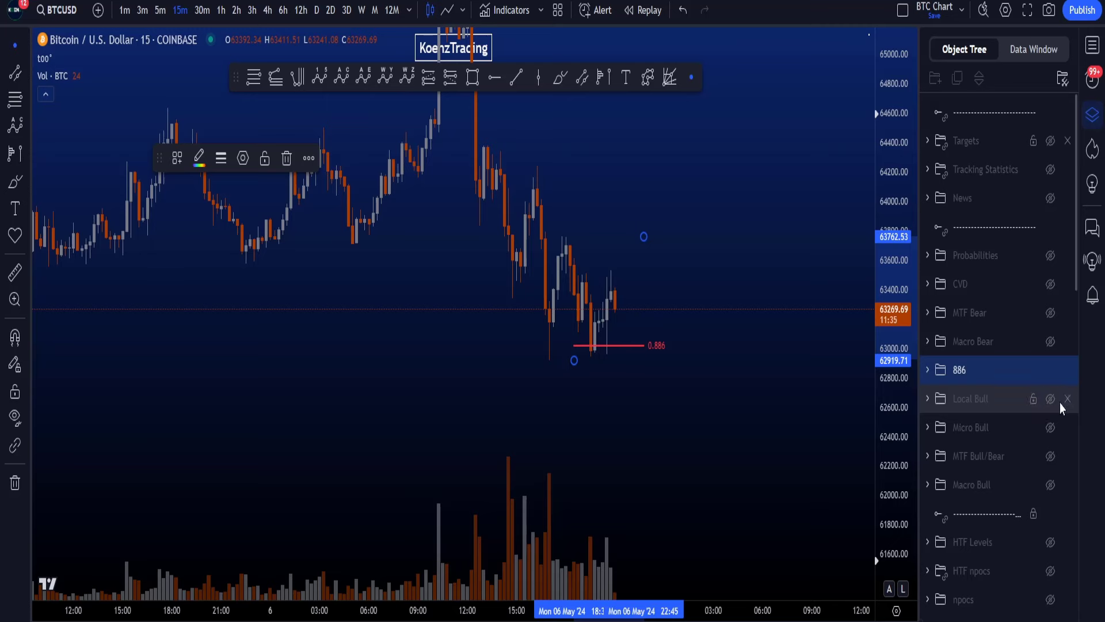
double_click(1058, 402)
click(1054, 400)
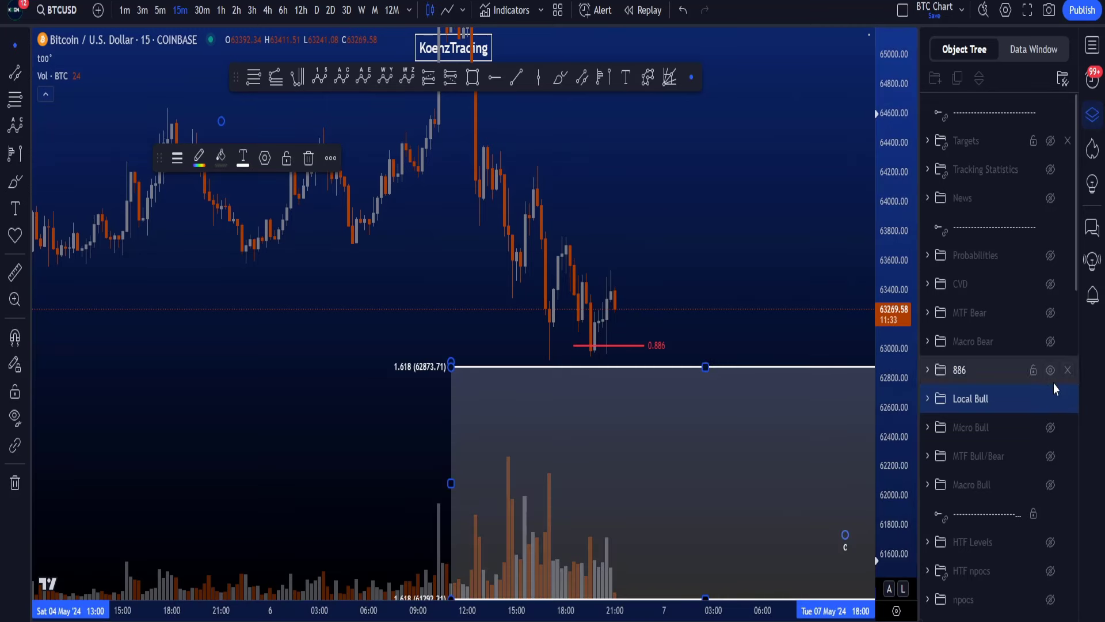
click(1050, 400)
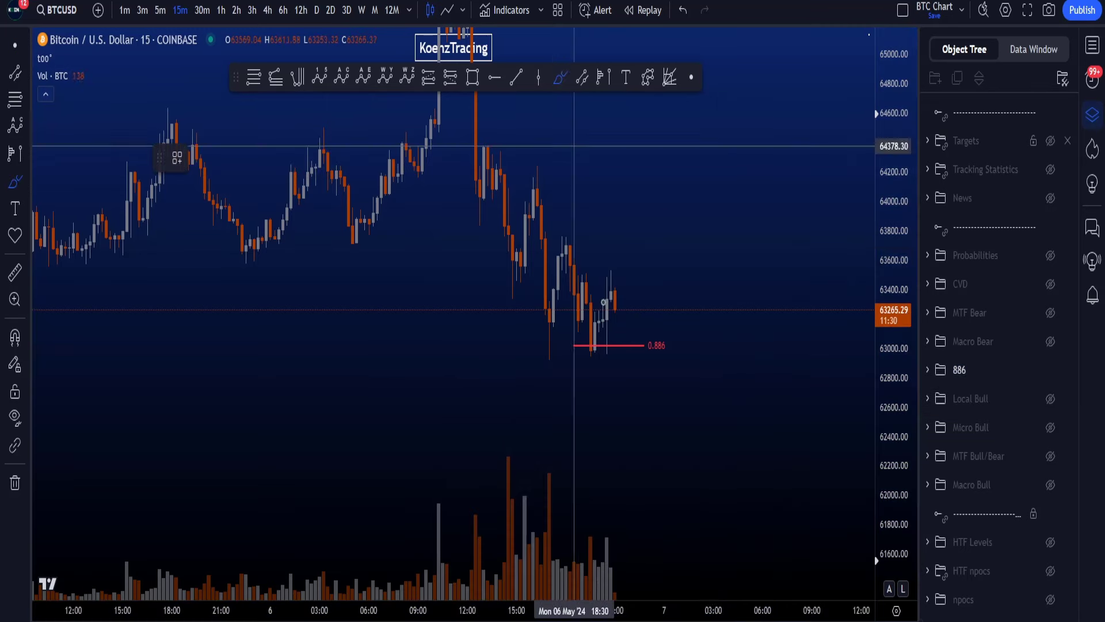
Step: Mark the bounce above the 0.886 level and the preceding low-to-high swing with Brush strokes, undoing each one
mouse_move(601, 316)
mouse_down()
mouse_move(629, 367)
mouse_move(604, 316)
mouse_up()
key(ctrl+z)
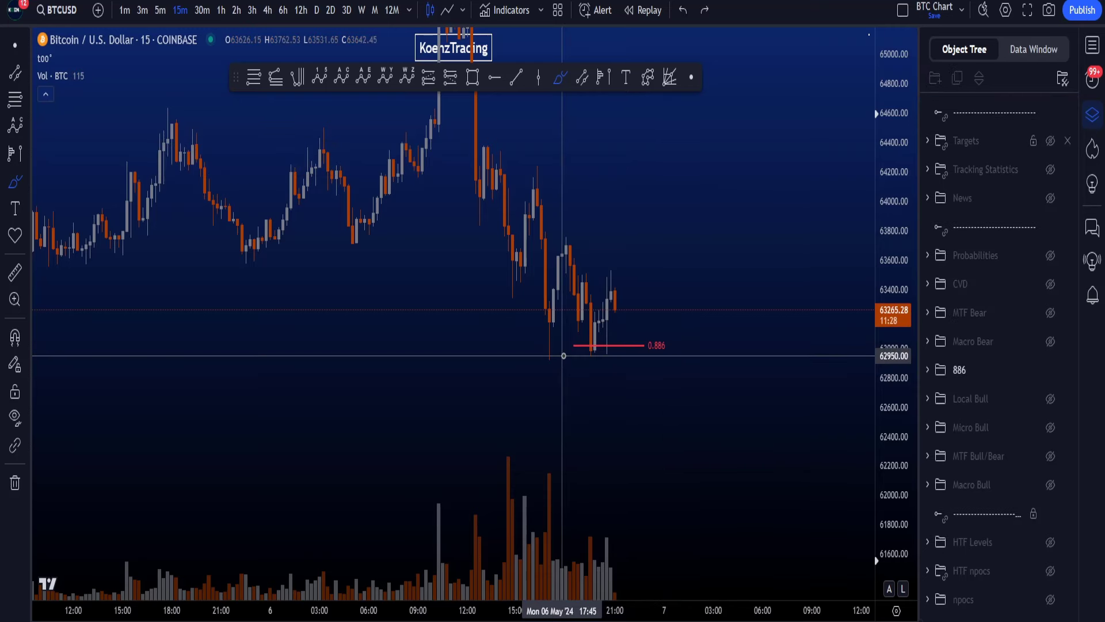
mouse_move(564, 356)
mouse_down()
mouse_move(525, 358)
mouse_move(570, 237)
mouse_move(575, 254)
mouse_up()
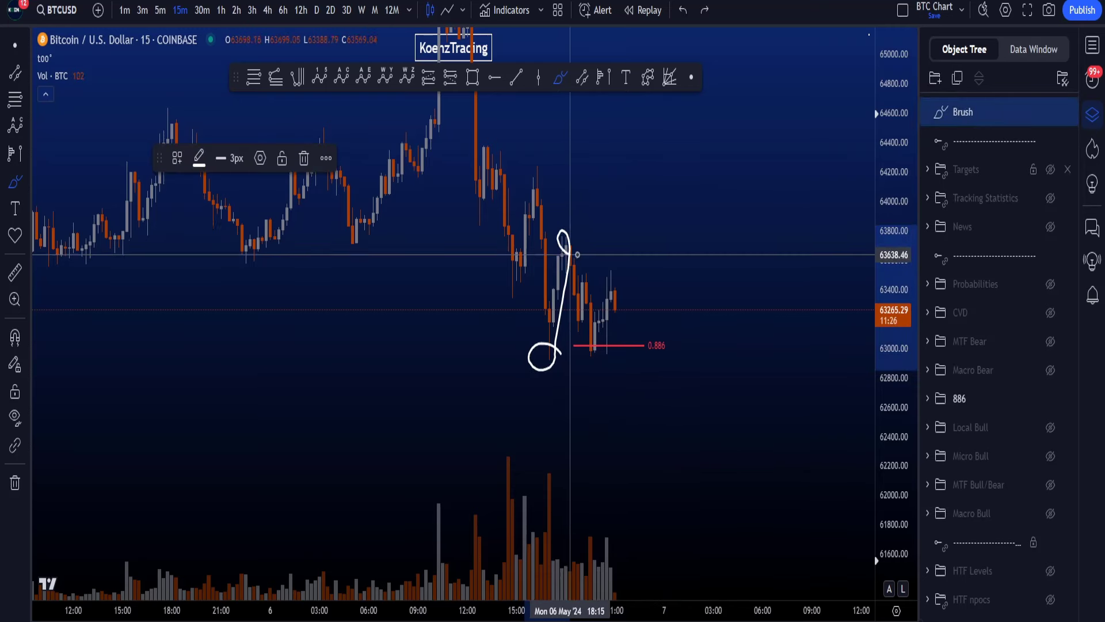
key(ctrl+z)
Step: Sketch curved Brush marks below the 0.886 level and a large upward arrow with a stepped rally path towards about 66000
mouse_move(888, 339)
mouse_down()
mouse_move(847, 391)
mouse_move(834, 441)
mouse_up()
scroll(795, 377, down, 3)
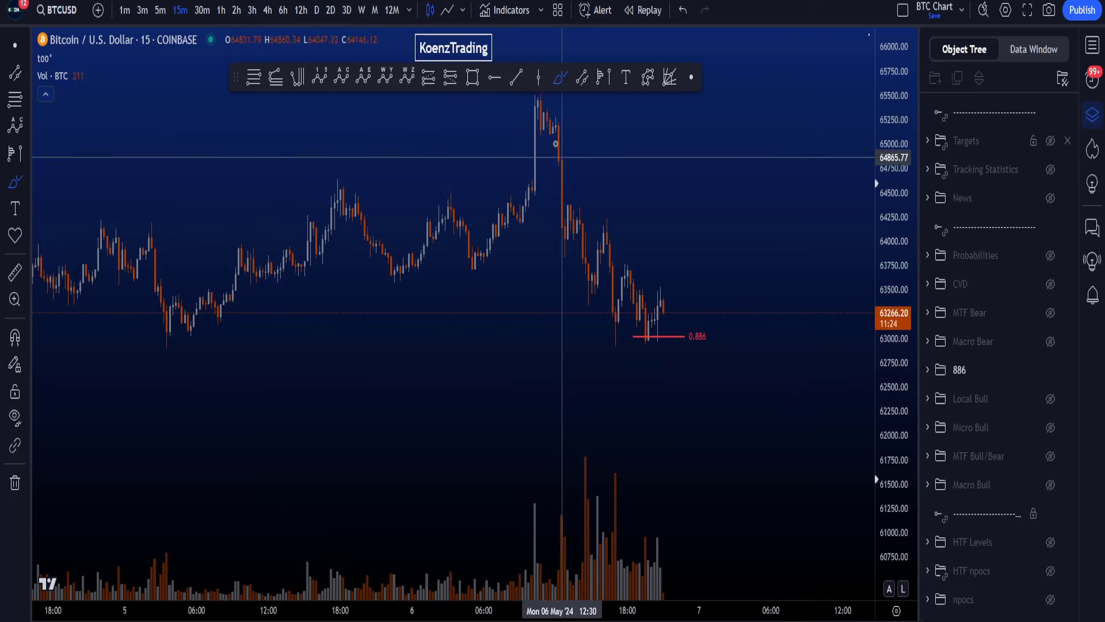
mouse_move(555, 145)
mouse_down()
mouse_move(654, 342)
mouse_move(625, 374)
mouse_move(702, 468)
mouse_move(700, 533)
mouse_up()
key(ctrl+z)
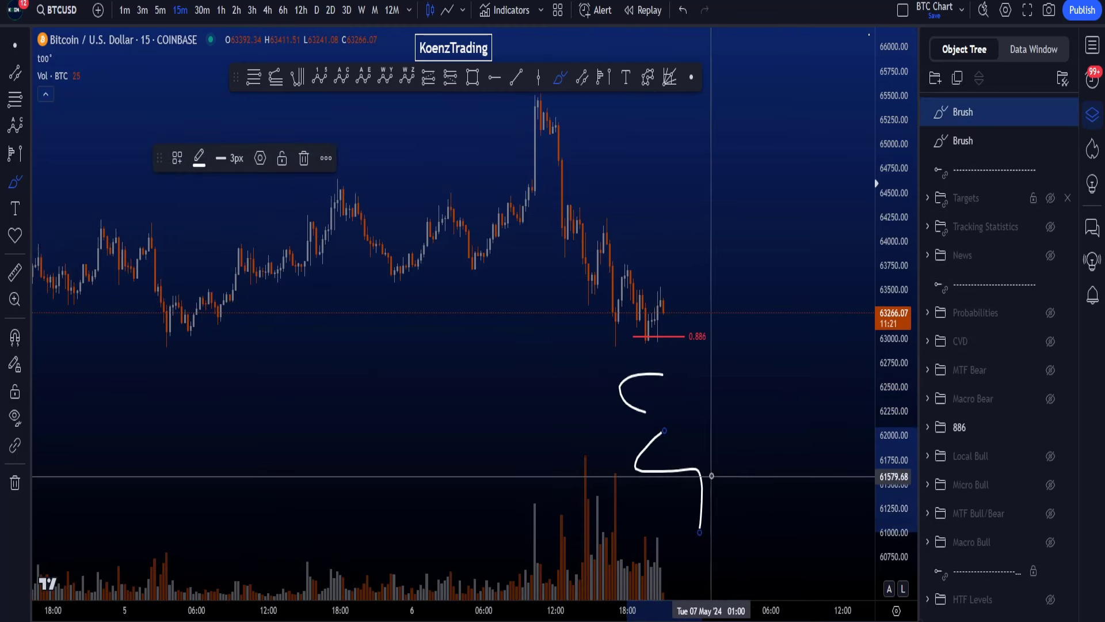
mouse_move(702, 446)
mouse_down()
mouse_move(747, 416)
mouse_move(809, 92)
mouse_up()
mouse_move(771, 156)
mouse_down()
mouse_move(788, 118)
mouse_move(827, 143)
mouse_move(827, 187)
mouse_up()
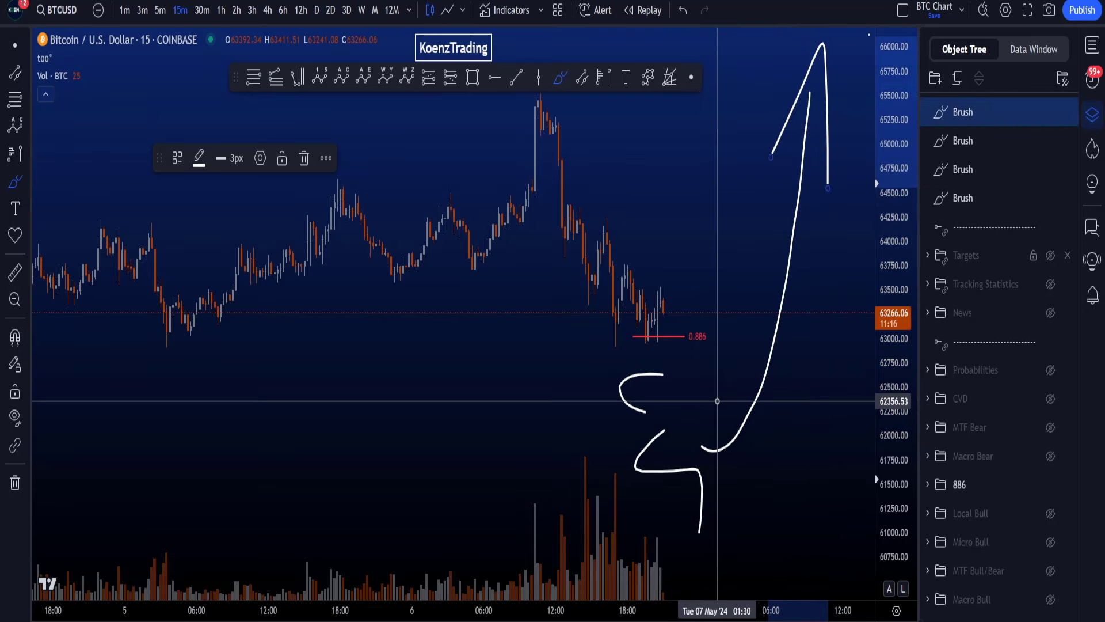
mouse_move(699, 429)
mouse_down()
mouse_move(708, 380)
mouse_move(725, 395)
mouse_move(747, 223)
mouse_move(768, 212)
mouse_move(785, 162)
mouse_up()
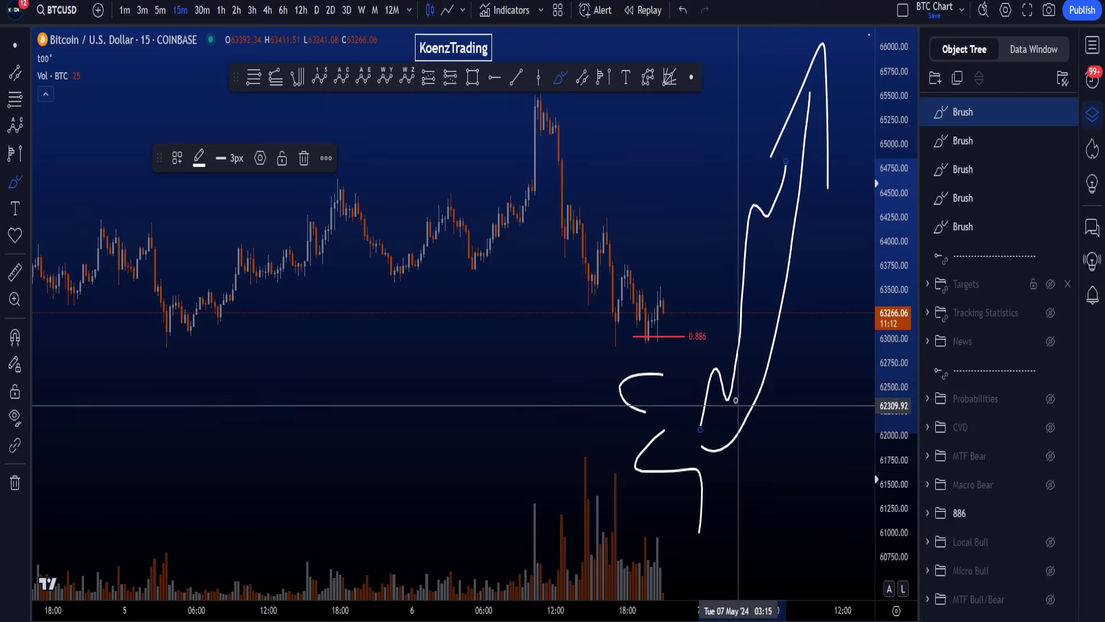
Step: Circle the 0.886 label with the Brush, and undo it together with the rally arrow and all other strokes
drag(662, 308, 714, 327)
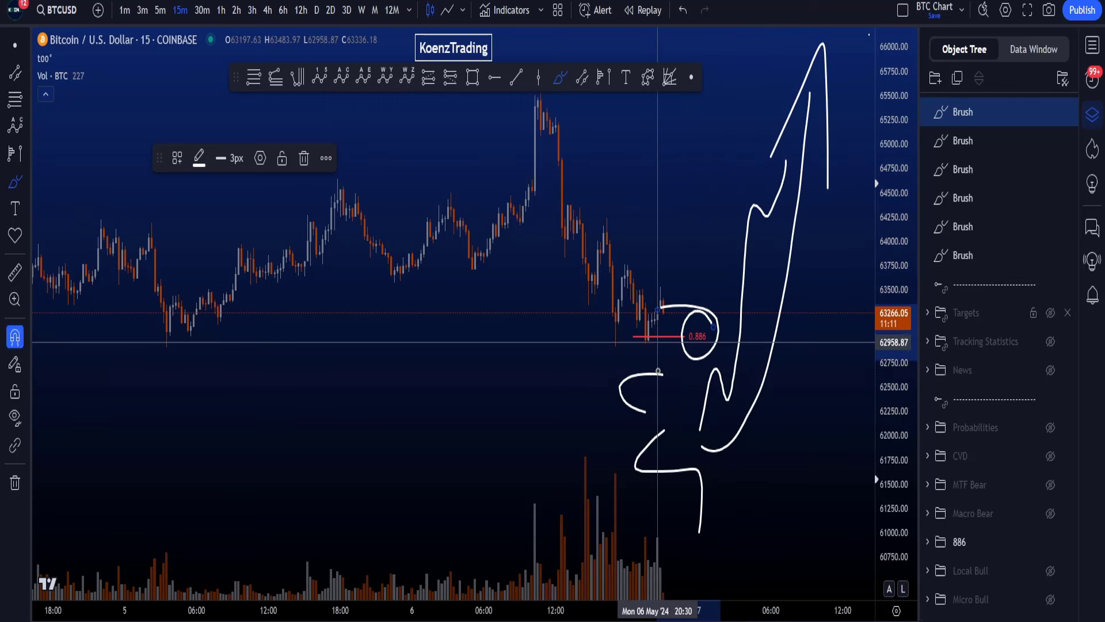
key(ctrl+z)
mouse_move(379, 385)
mouse_down()
mouse_move(429, 370)
mouse_move(425, 453)
mouse_move(476, 457)
mouse_up()
key(ctrl+z)
key(ctrl+z)
key(ctrl+z)
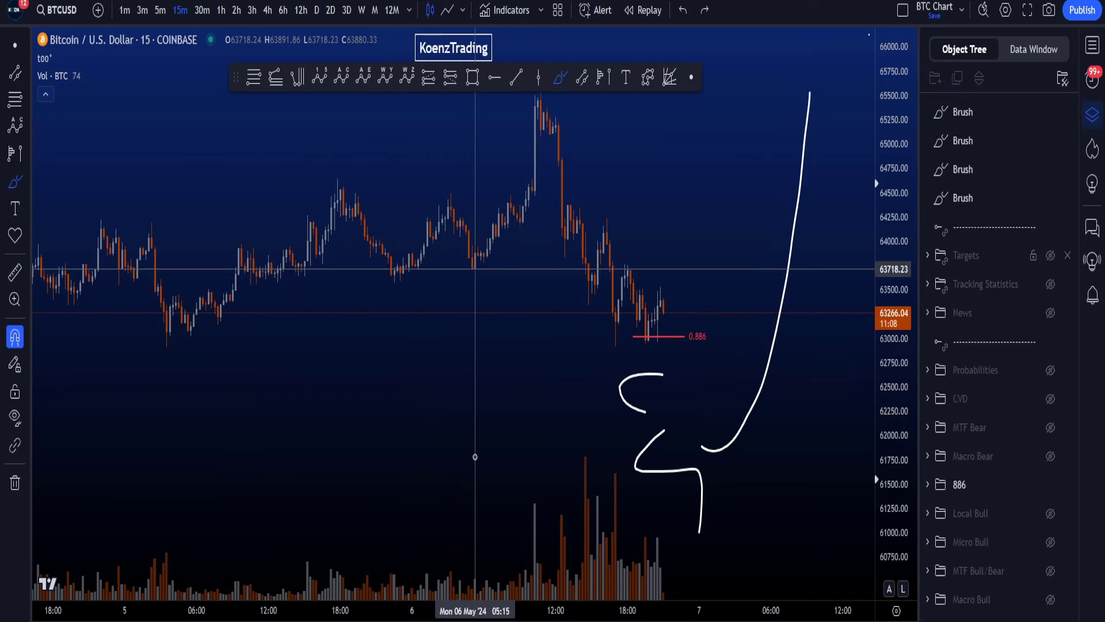
key(ctrl+z)
Step: Write the letters B and X below the candles with the Brush and undo the strokes
mouse_move(380, 397)
mouse_down()
mouse_move(403, 437)
mouse_move(387, 452)
mouse_up()
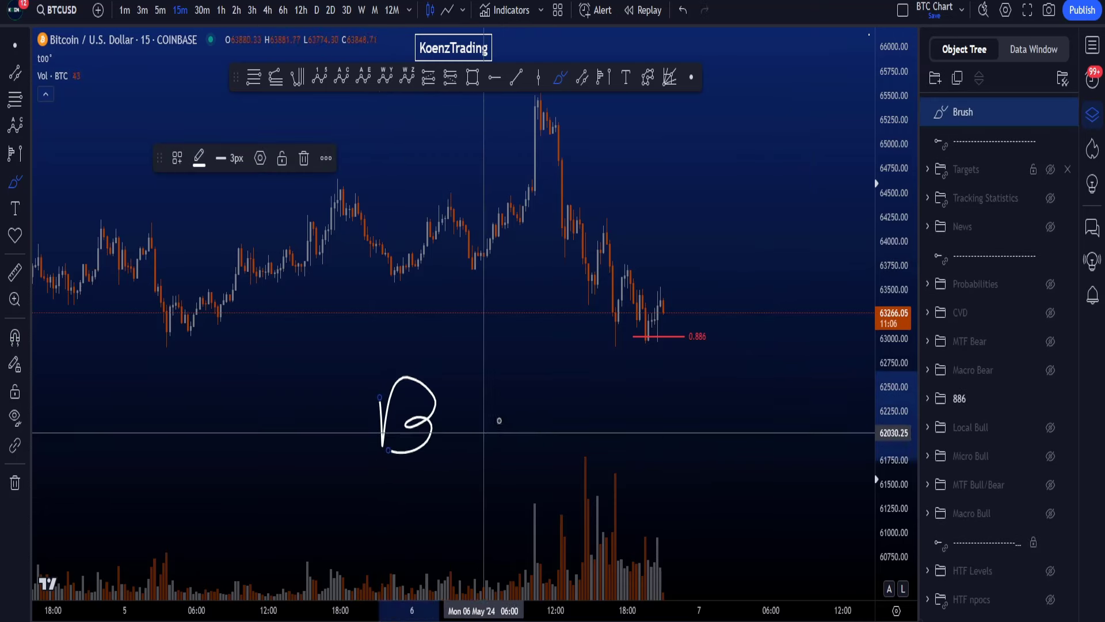
mouse_move(496, 425)
mouse_down()
mouse_move(465, 462)
mouse_move(505, 463)
mouse_up()
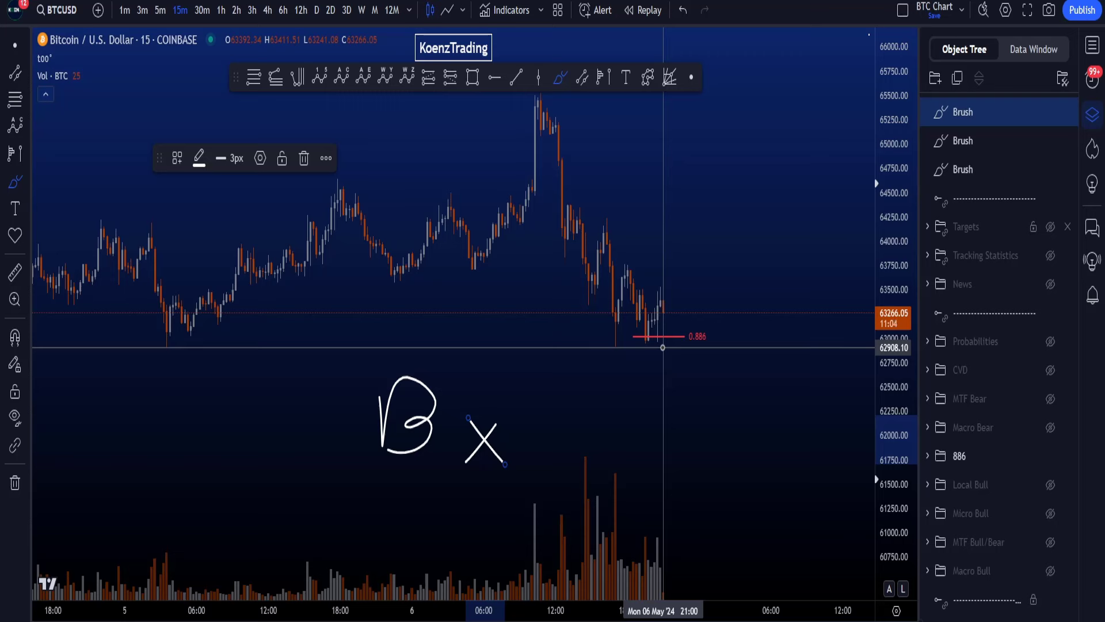
key(ctrl+z)
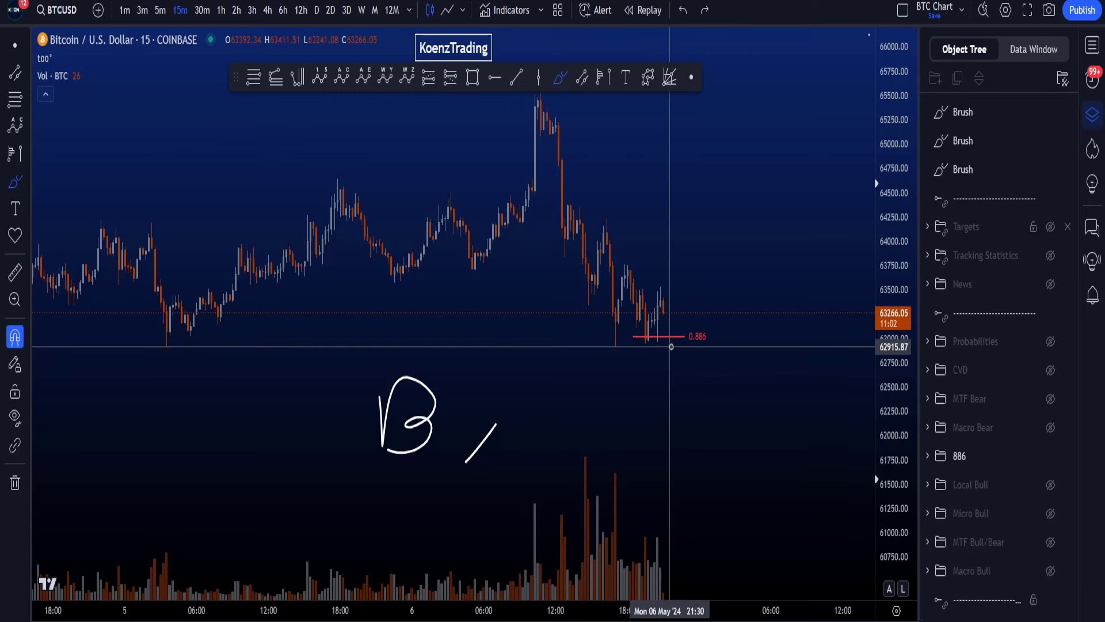
key(ctrl+z)
key(ctrl+z)
Step: Hide the 886 group, show the Macro Bear group and switch the chart to the weekly timeframe
drag(903, 330, 854, 402)
scroll(786, 388, down, 4)
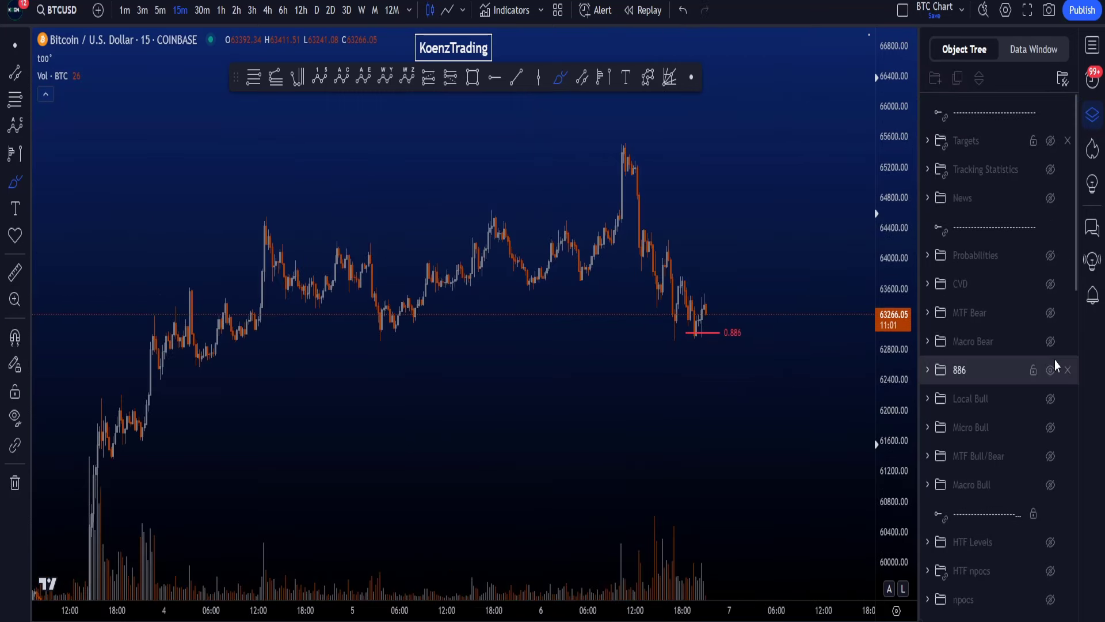
click(1051, 370)
click(361, 13)
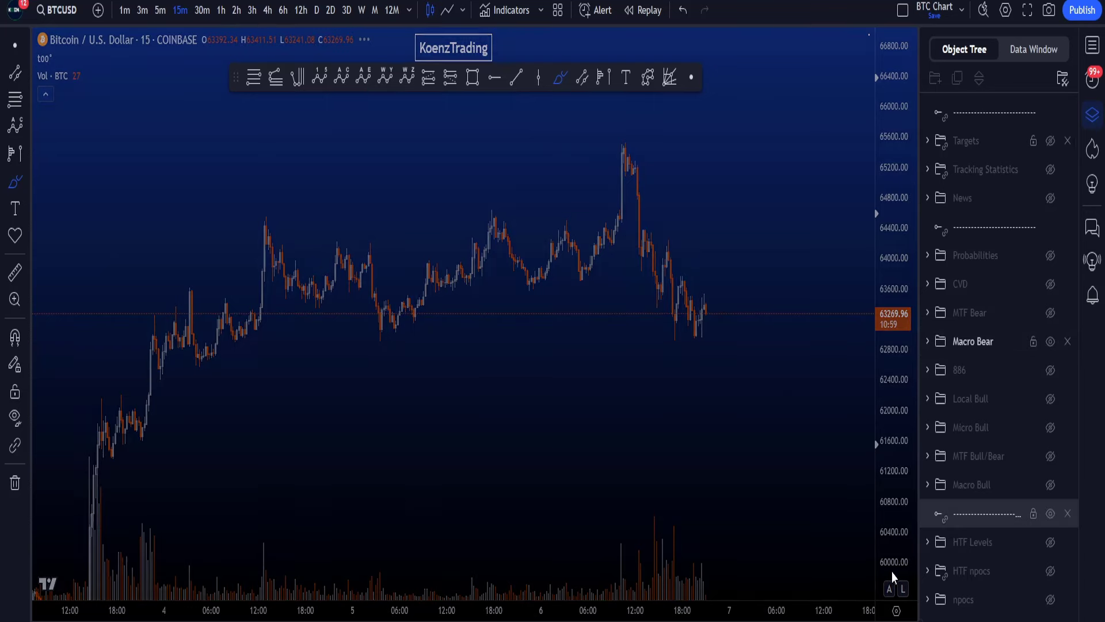
Step: Switch the price scale to logarithmic and auto-fit it to the data
drag(886, 593, 903, 546)
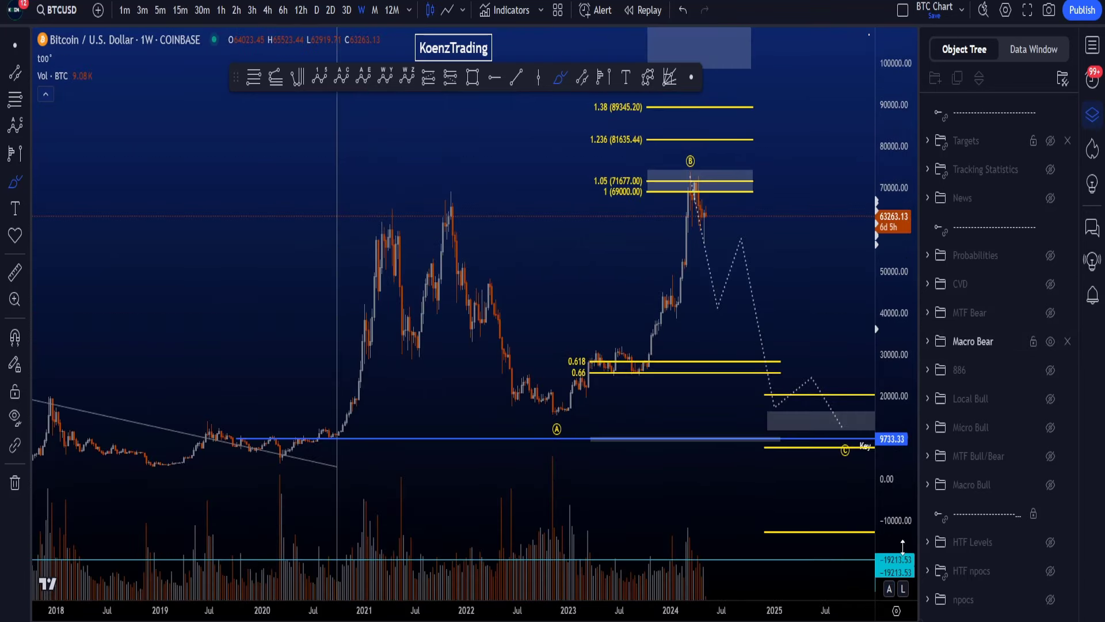
click(904, 591)
click(889, 588)
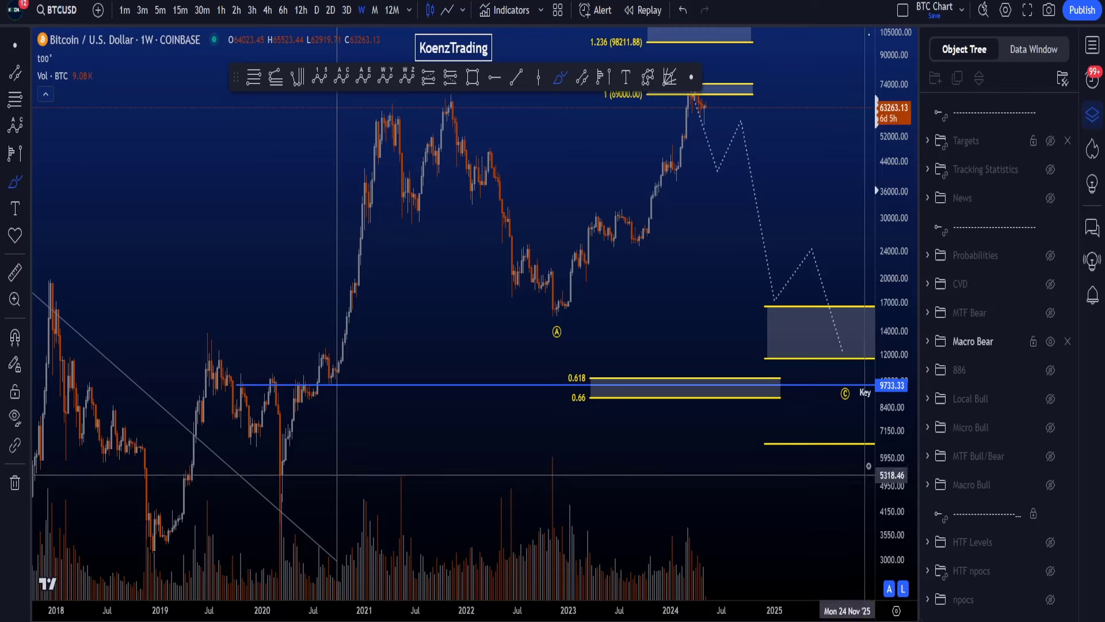
Step: Trace the rise from A to B and the projected drop towards C with the Brush, and delete the strokes
scroll(864, 475, down, 2)
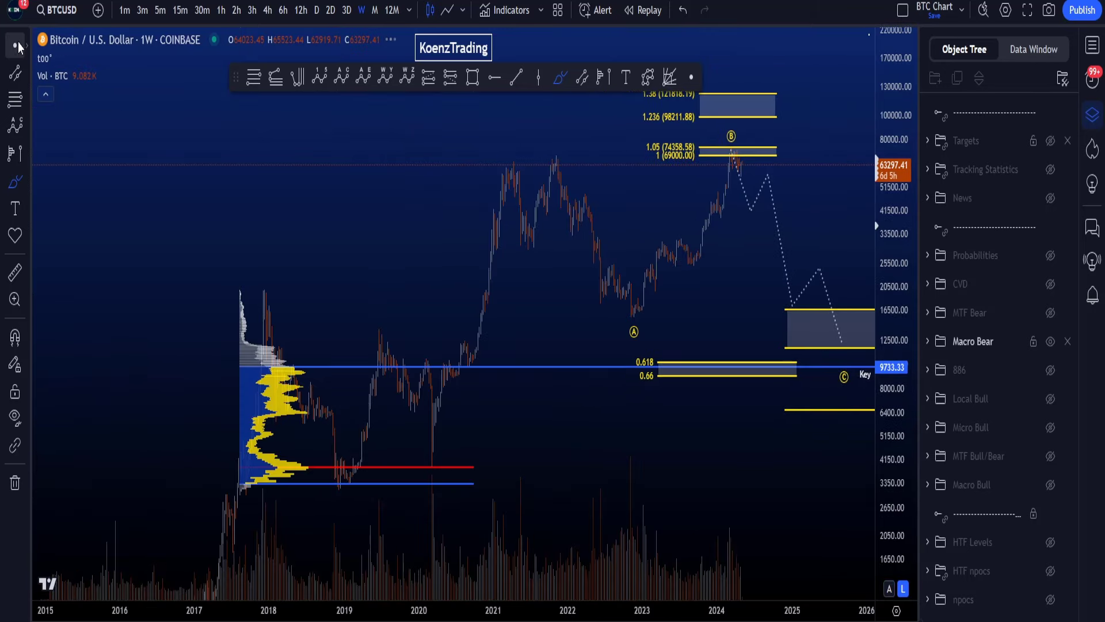
drag(675, 472, 558, 491)
click(560, 78)
mouse_move(456, 185)
mouse_down()
mouse_move(513, 352)
mouse_move(481, 207)
mouse_move(530, 276)
mouse_up()
key(ctrl+z)
mouse_move(521, 324)
mouse_down()
mouse_move(560, 245)
mouse_move(575, 262)
mouse_move(611, 167)
mouse_up()
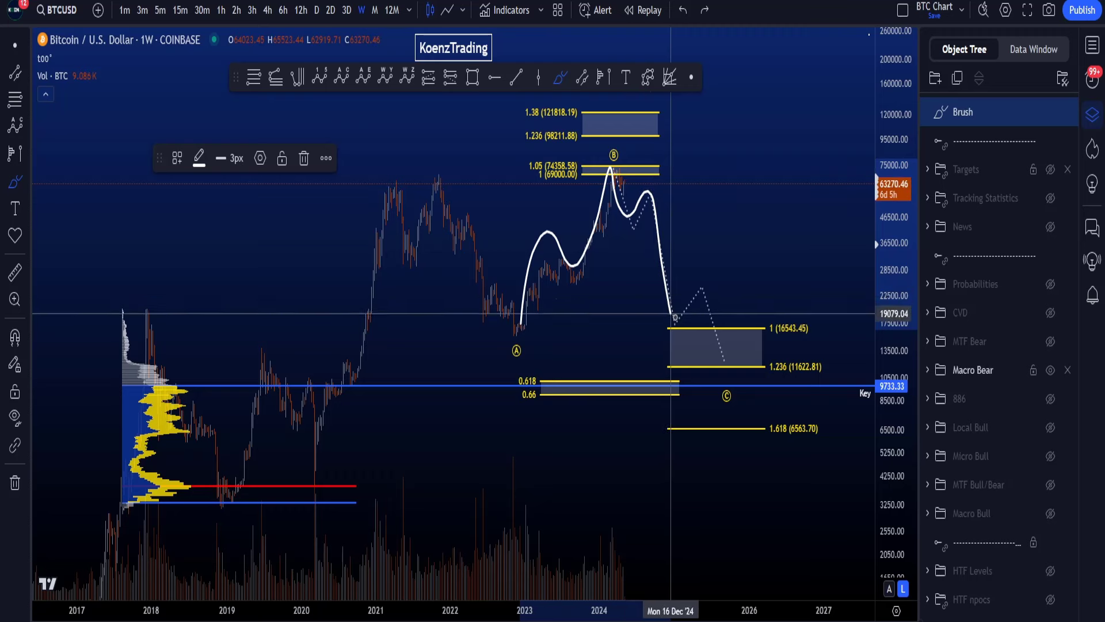
key(Delete)
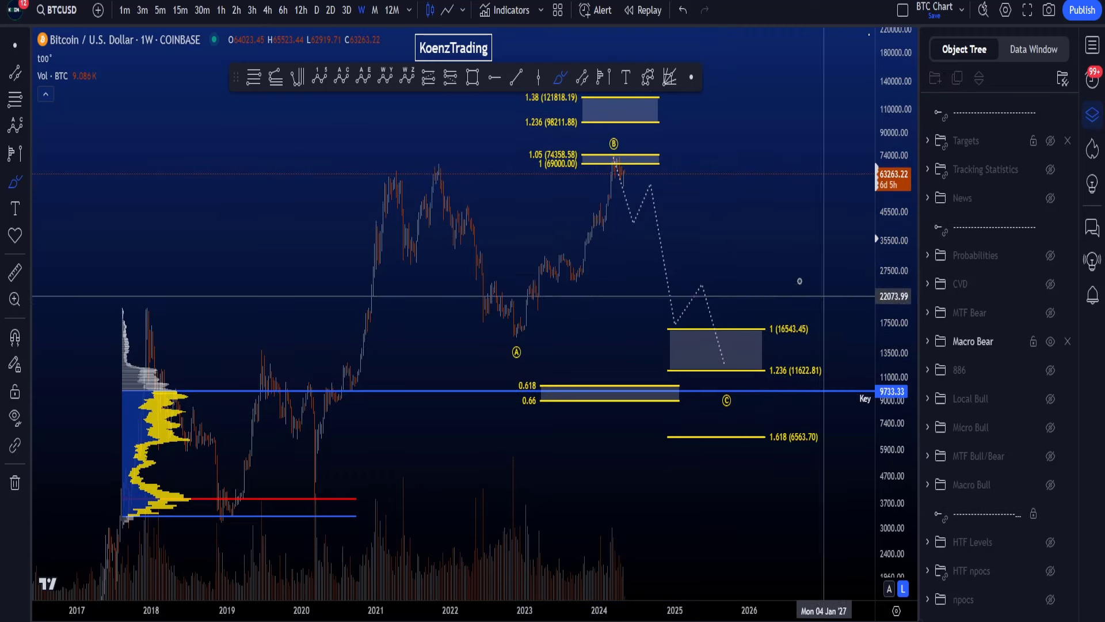
scroll(824, 296, up, 2)
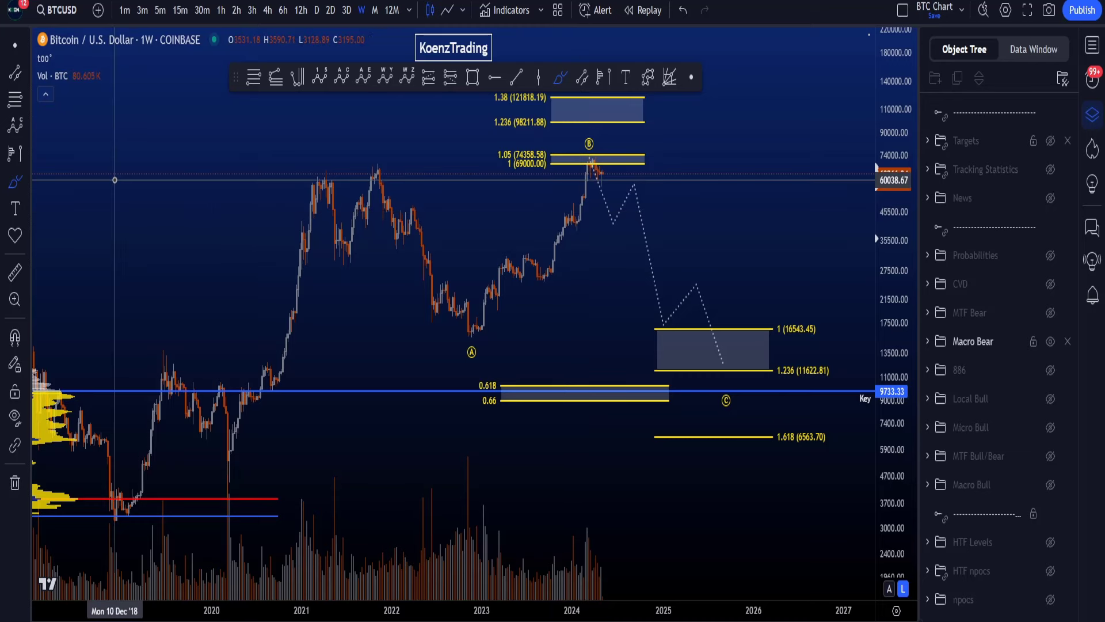
Step: Sketch a down-up-down zigzag with the Brush in the empty area above the 2019 candles and undo the stroke
drag(115, 181, 158, 131)
drag(164, 206, 172, 300)
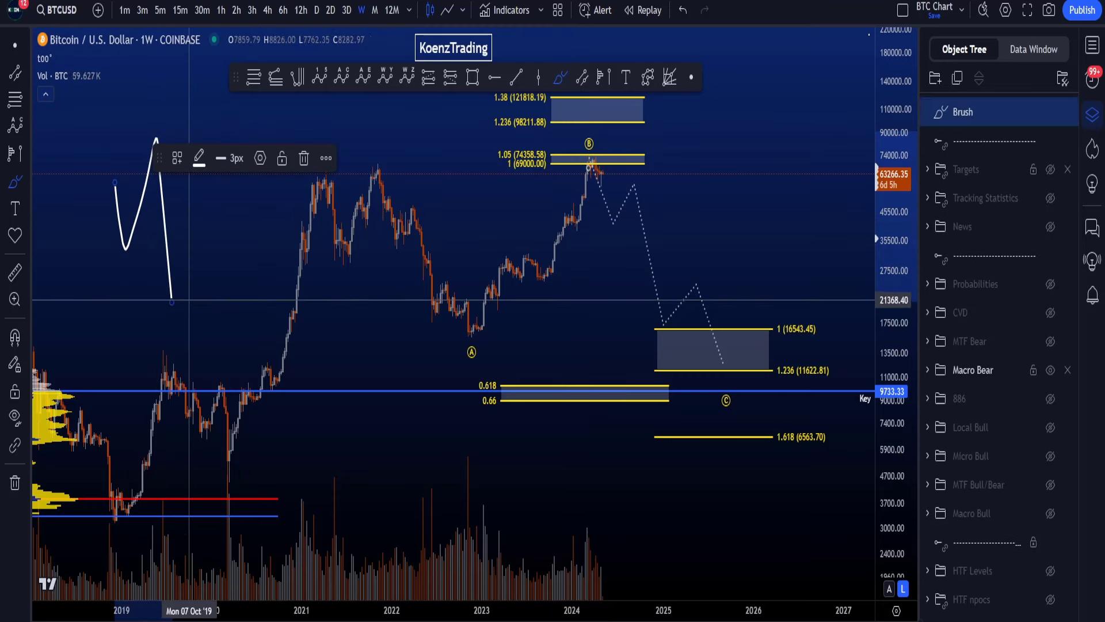
key(ctrl+z)
Step: Circle the 1.236 to 1.38 target zone above B with the Brush and delete the stroke
drag(893, 187, 894, 227)
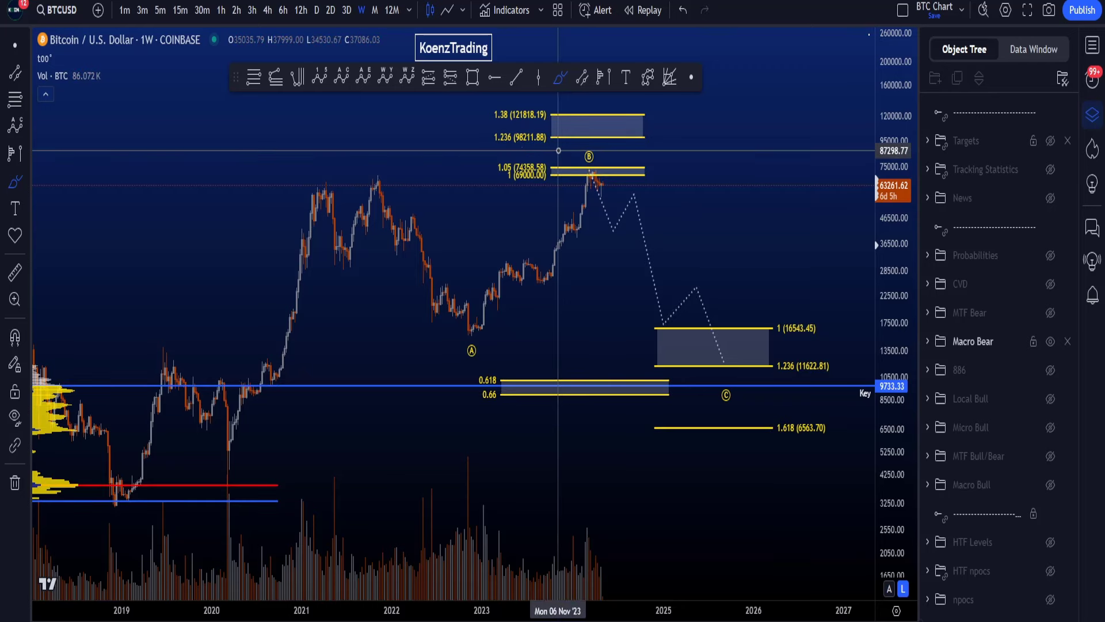
mouse_move(556, 150)
mouse_down()
mouse_move(472, 142)
mouse_move(506, 108)
mouse_move(619, 101)
mouse_up()
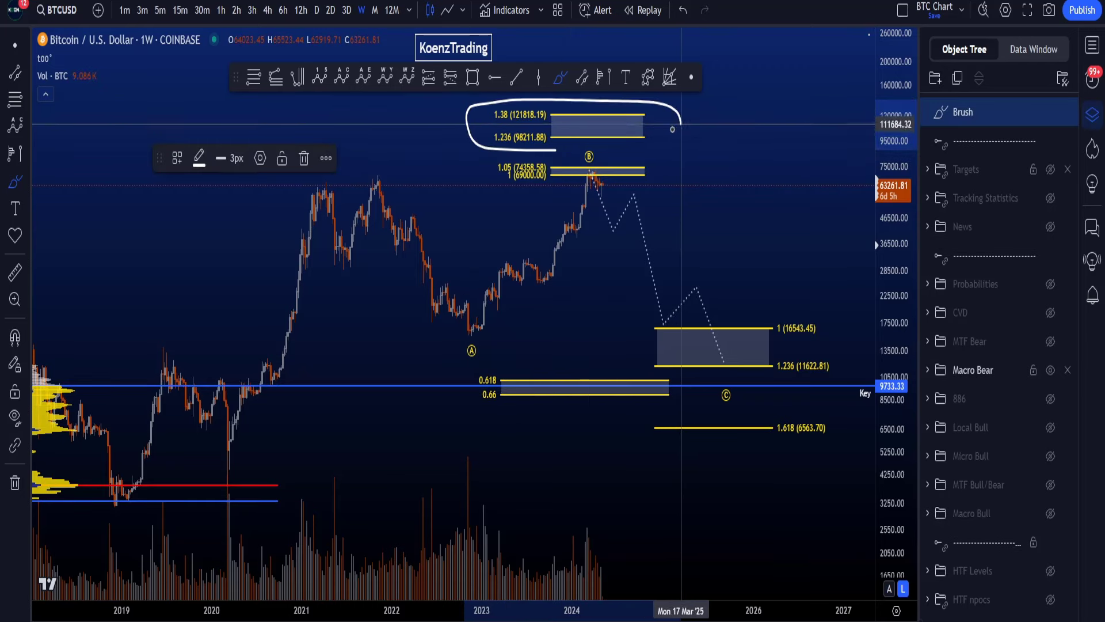
drag(673, 129, 678, 118)
key(Delete)
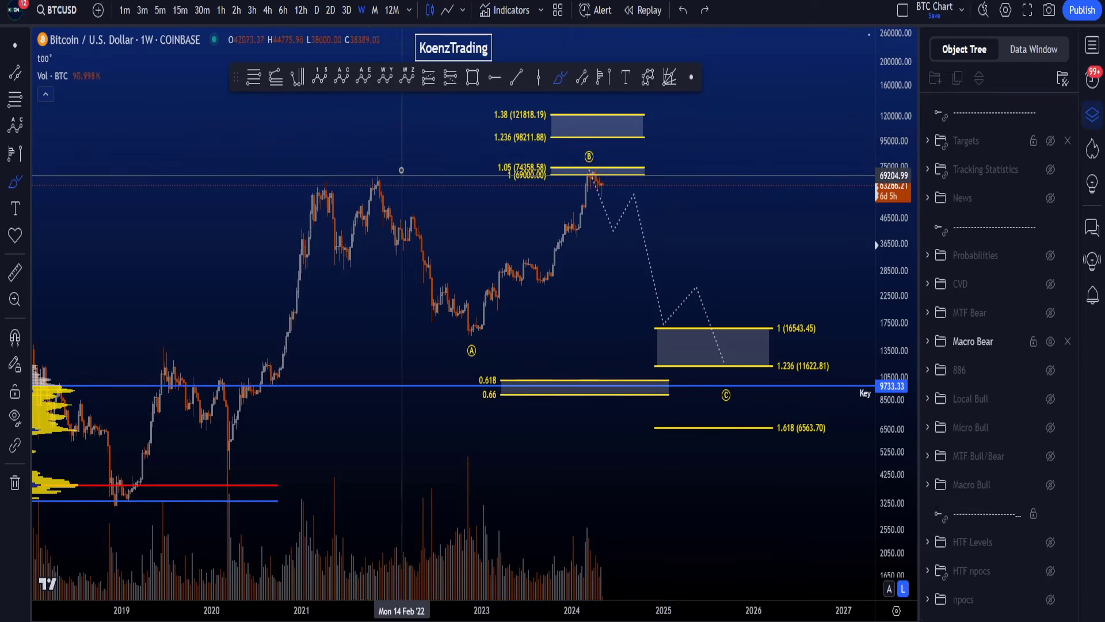
Step: Trace the drop from the late-2021 high to A and loop around the 1.236 to 1.38 zone, undoing both Brush strokes
mouse_move(399, 169)
mouse_down()
mouse_move(363, 190)
mouse_move(429, 299)
mouse_move(526, 353)
mouse_up()
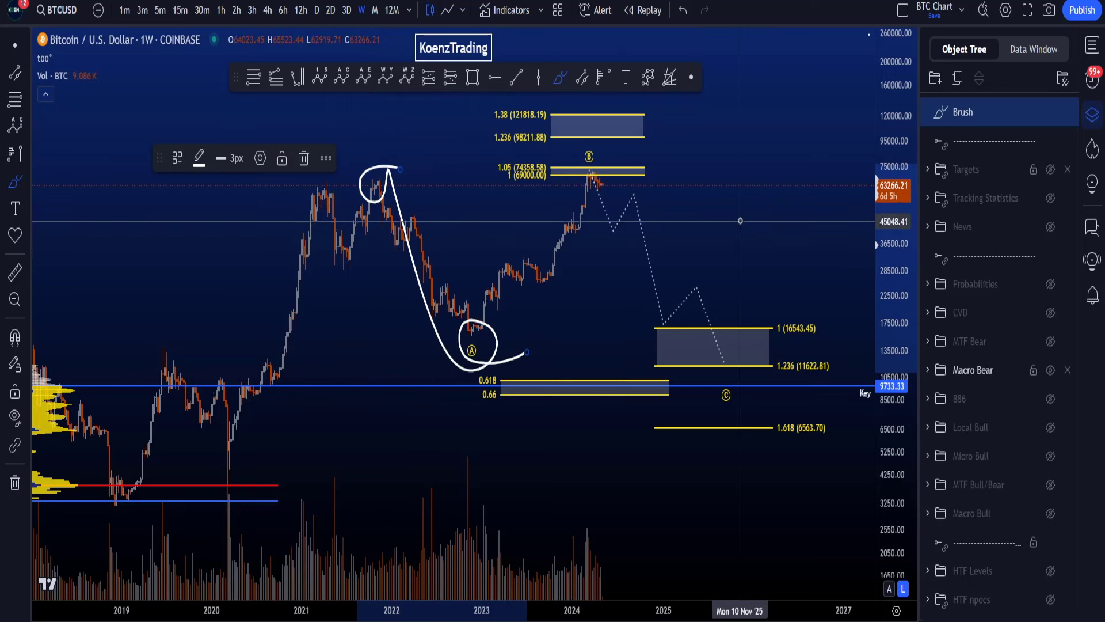
key(ctrl+z)
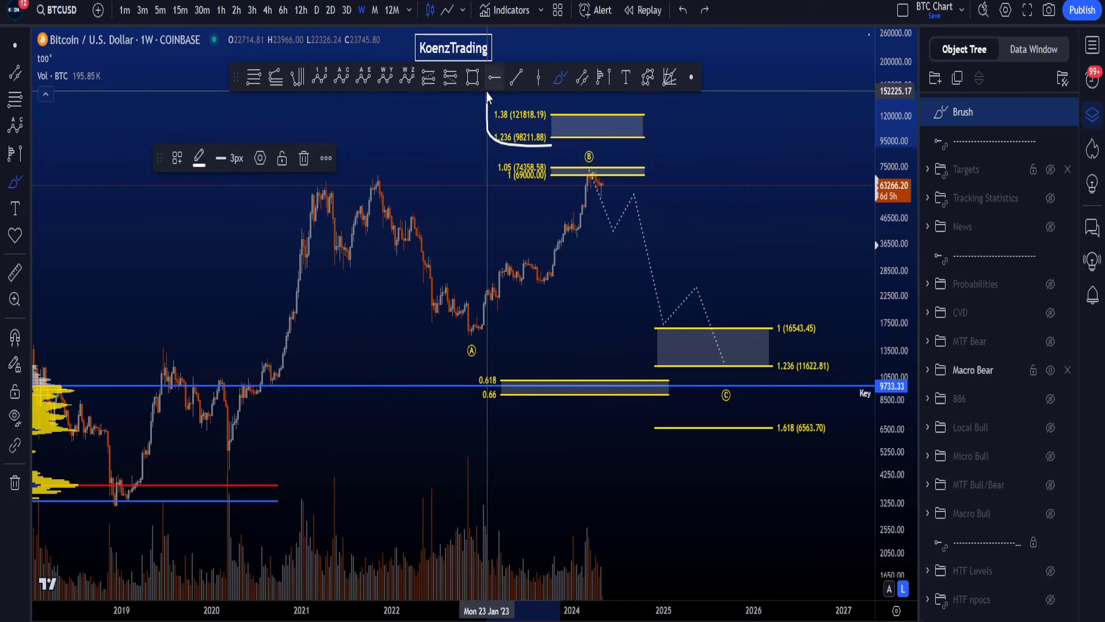
drag(487, 95, 674, 125)
key(ctrl+z)
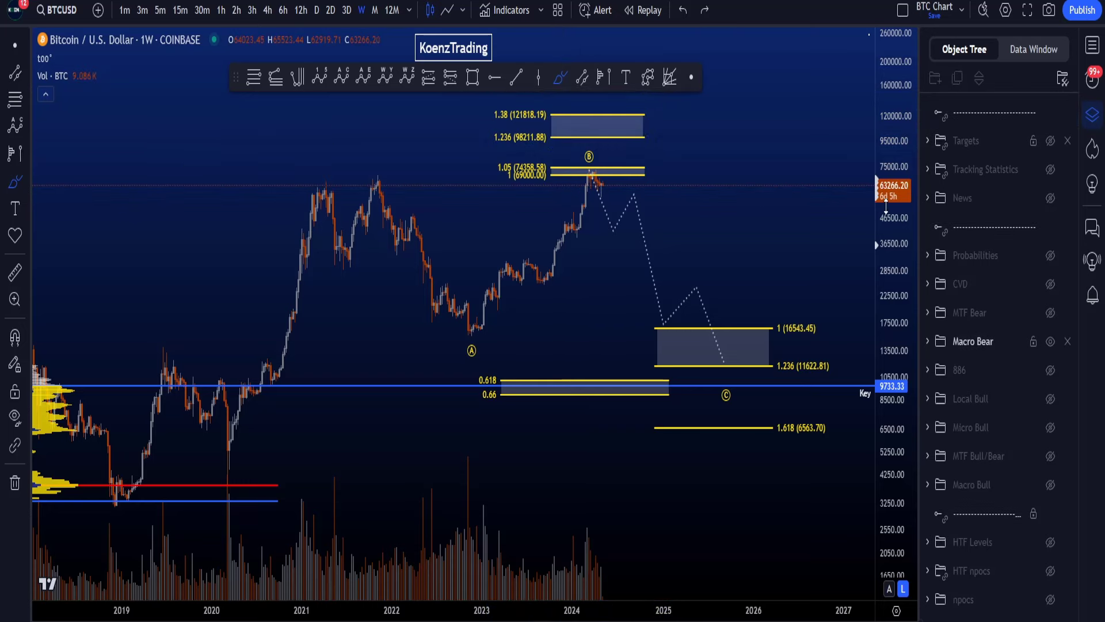
Step: Circle the 1 to 1.05 zone at B and its price labels with the Brush, and undo the strokes
drag(887, 265, 886, 194)
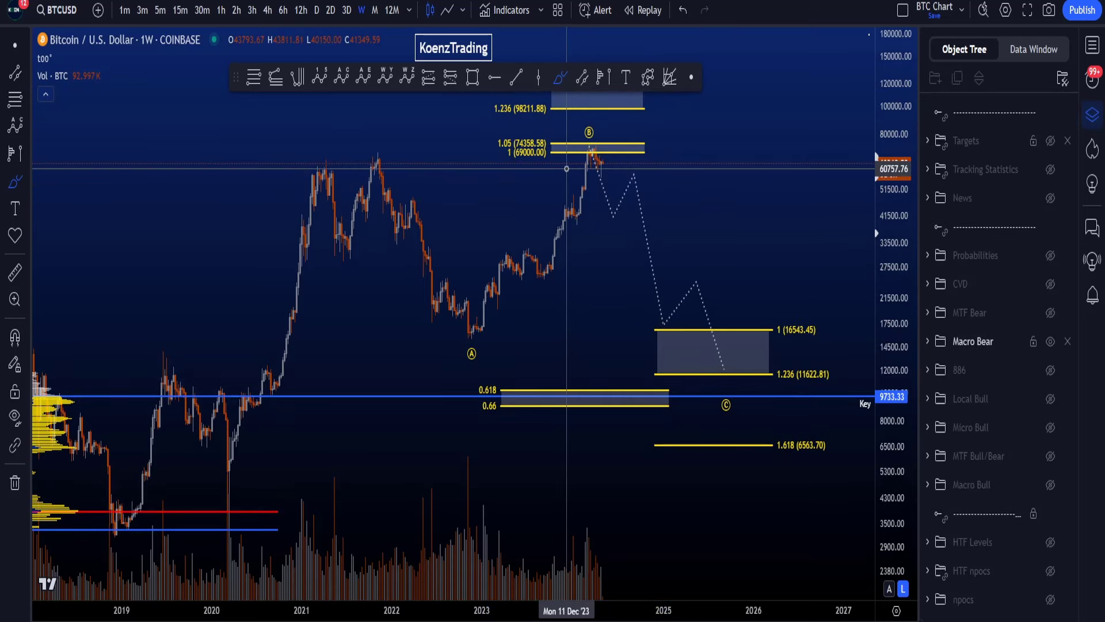
mouse_move(567, 166)
mouse_down()
mouse_move(482, 148)
mouse_move(576, 129)
mouse_up()
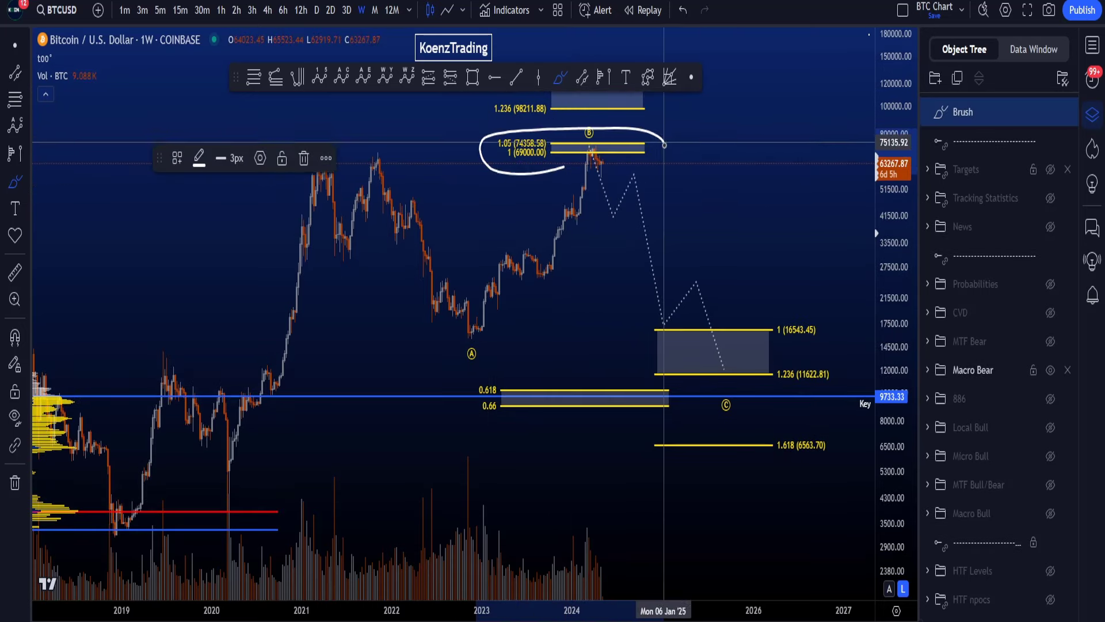
drag(485, 173, 456, 173)
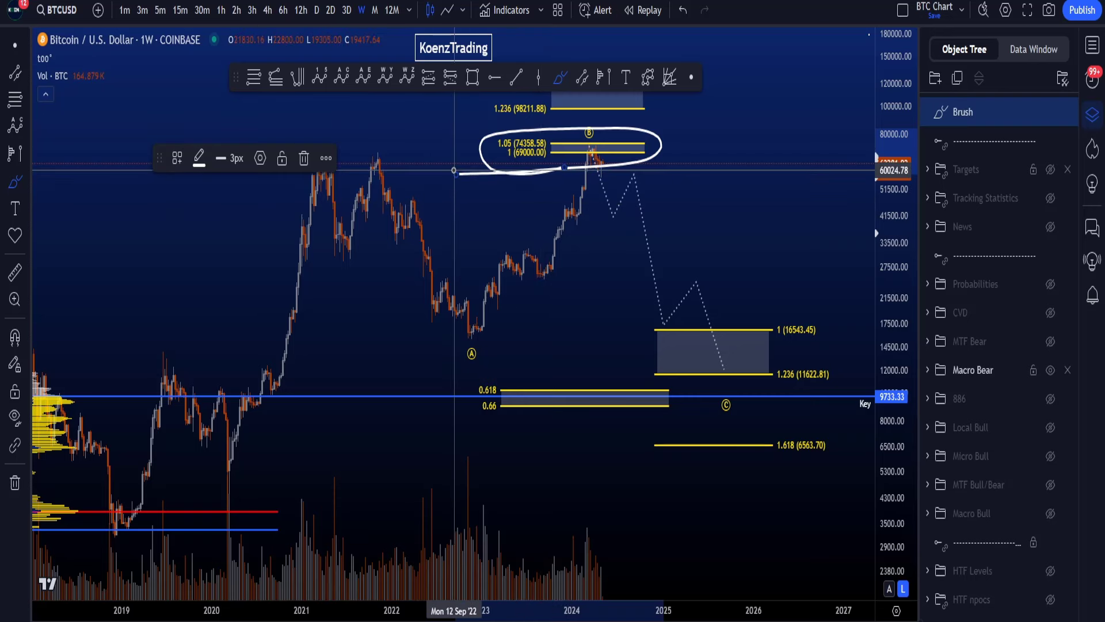
key(ctrl+z)
drag(544, 164, 521, 120)
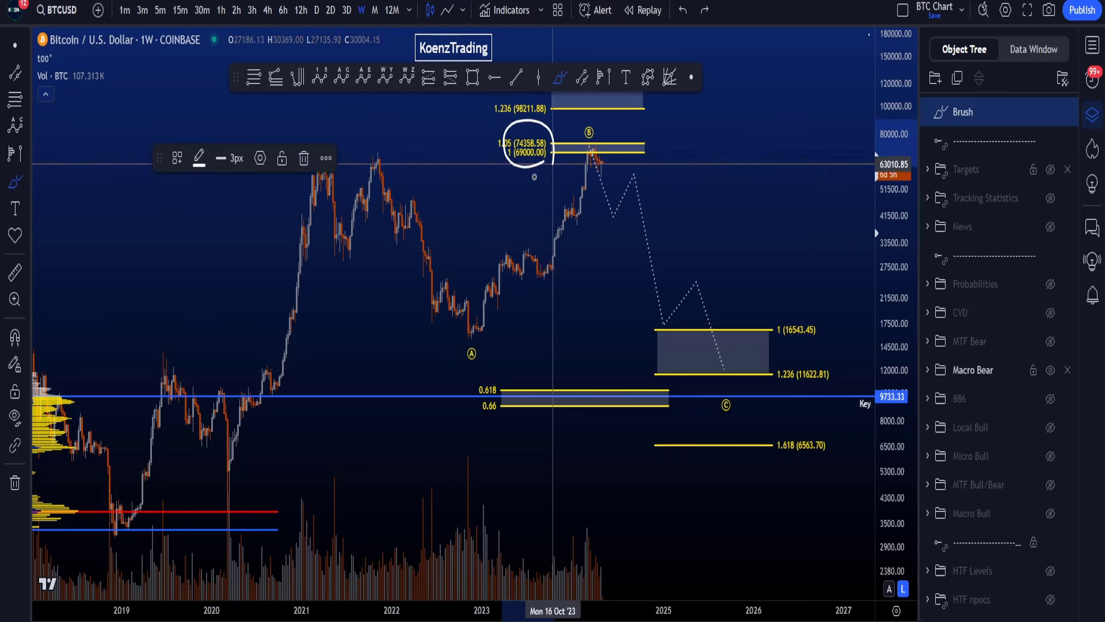
key(ctrl+z)
Step: Mark the fall from B, the 1 to 1.236 target box and the link between the 2021 and 2024 highs, undoing the Brush strokes
mouse_move(590, 133)
mouse_down()
mouse_move(590, 167)
mouse_move(630, 181)
mouse_move(646, 259)
mouse_move(697, 262)
mouse_move(722, 358)
mouse_move(649, 308)
mouse_up()
key(ctrl+z)
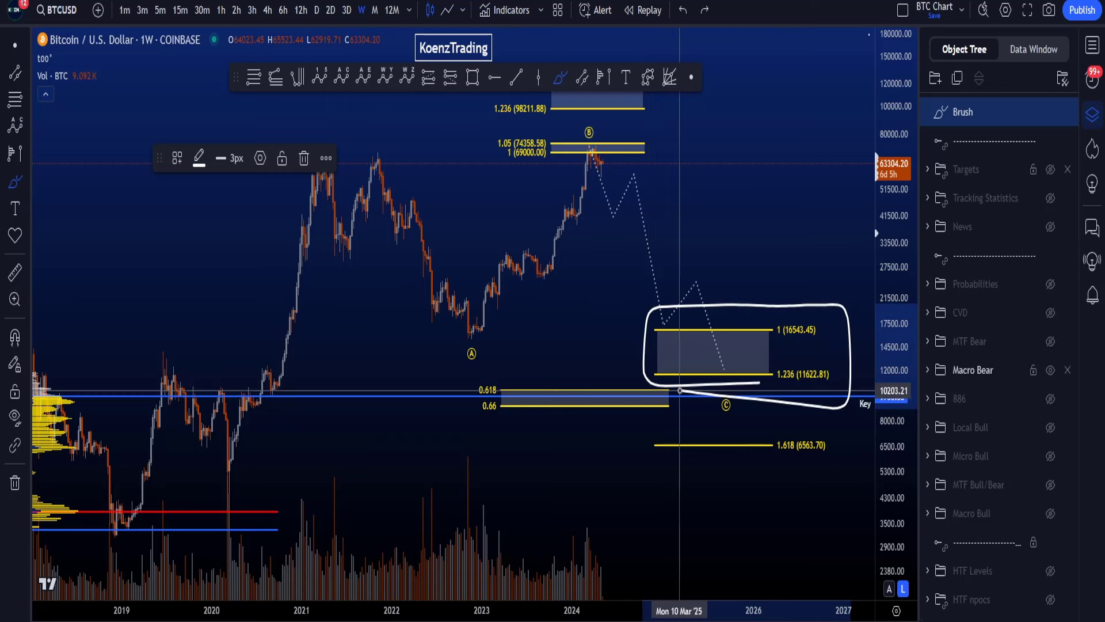
key(ctrl+z)
mouse_move(387, 164)
mouse_down()
mouse_move(353, 173)
mouse_move(482, 352)
mouse_move(599, 124)
mouse_up()
key(ctrl+z)
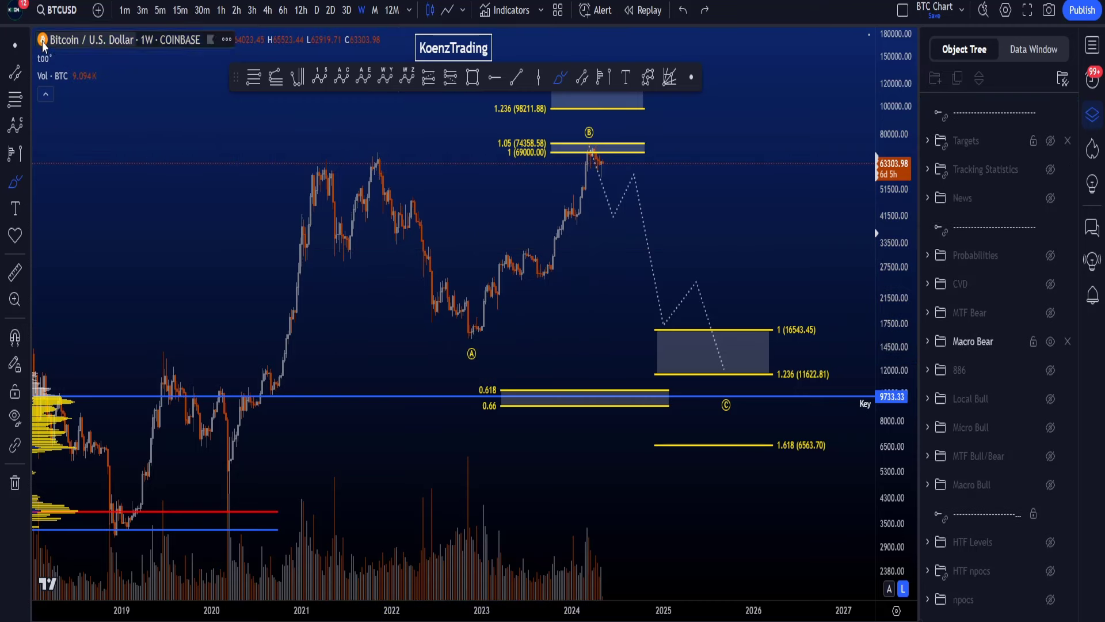
Step: Circle the label of the 1.618 extension level below C with the Brush and undo the stroke
click(18, 46)
drag(780, 480, 740, 440)
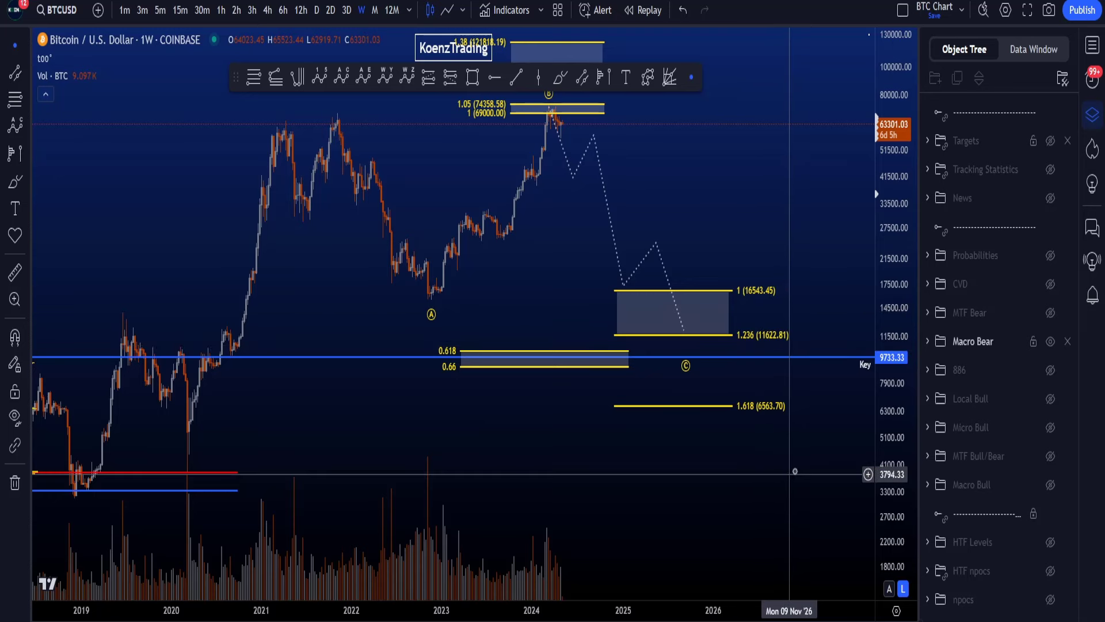
drag(806, 455, 808, 453)
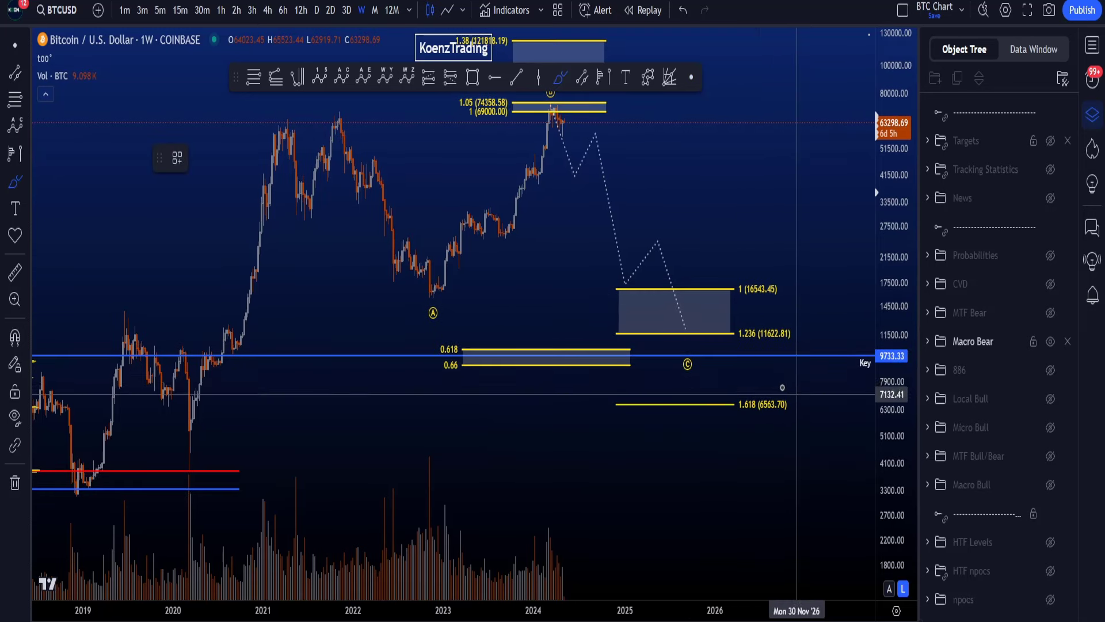
mouse_move(792, 392)
mouse_down()
mouse_move(724, 425)
mouse_move(799, 395)
mouse_up()
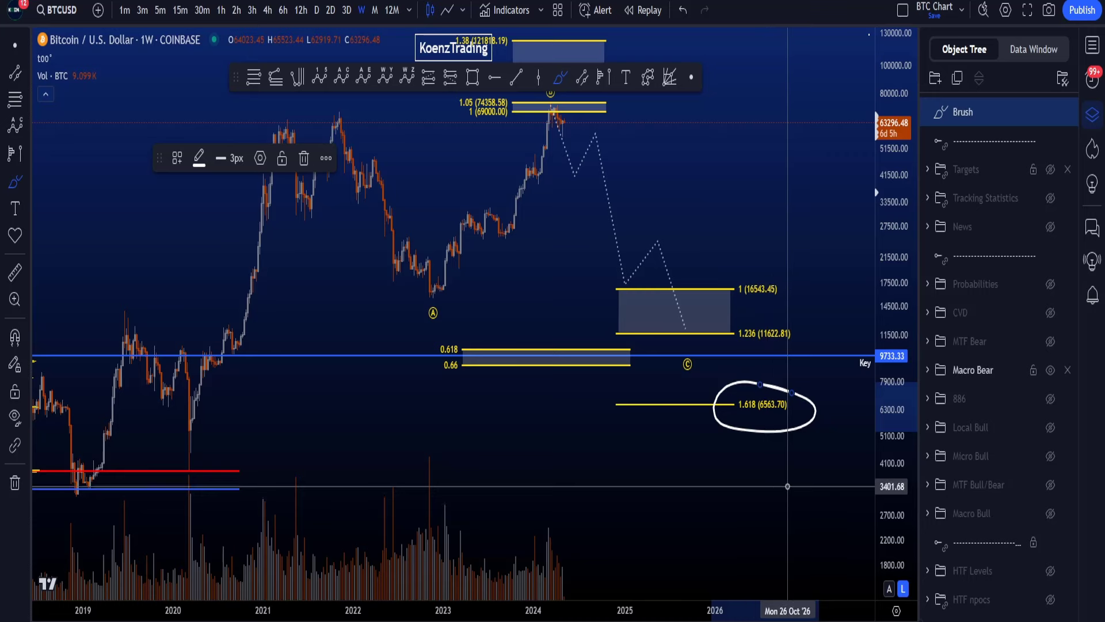
key(ctrl+z)
Step: Circle the 0.618 and 0.66 labels and trace the rise from the 2018 low to the 2021 high, undoing both Brush strokes
scroll(668, 437, down, 3)
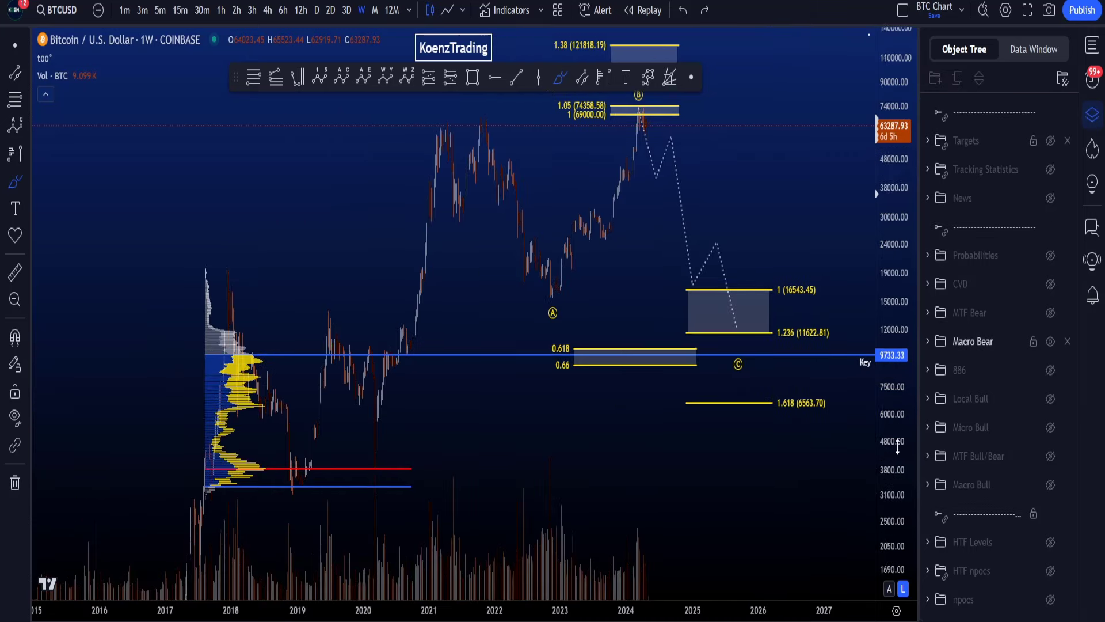
drag(897, 445, 897, 460)
mouse_move(550, 379)
mouse_down()
mouse_move(594, 339)
mouse_move(562, 371)
mouse_up()
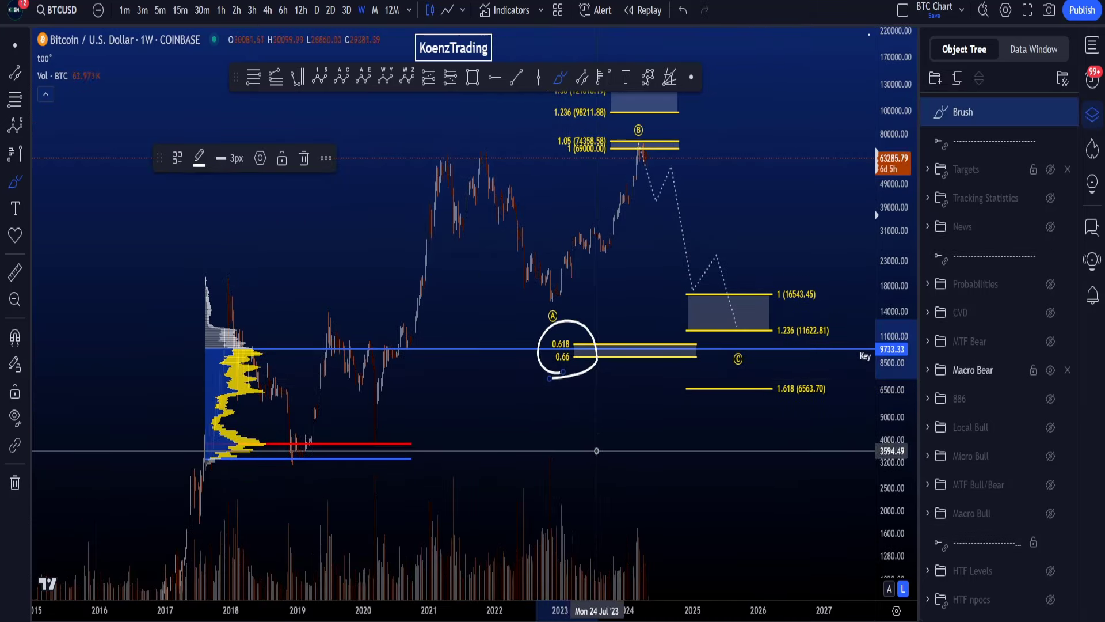
key(ctrl+z)
mouse_move(309, 454)
mouse_down()
mouse_move(425, 291)
mouse_move(481, 156)
mouse_up()
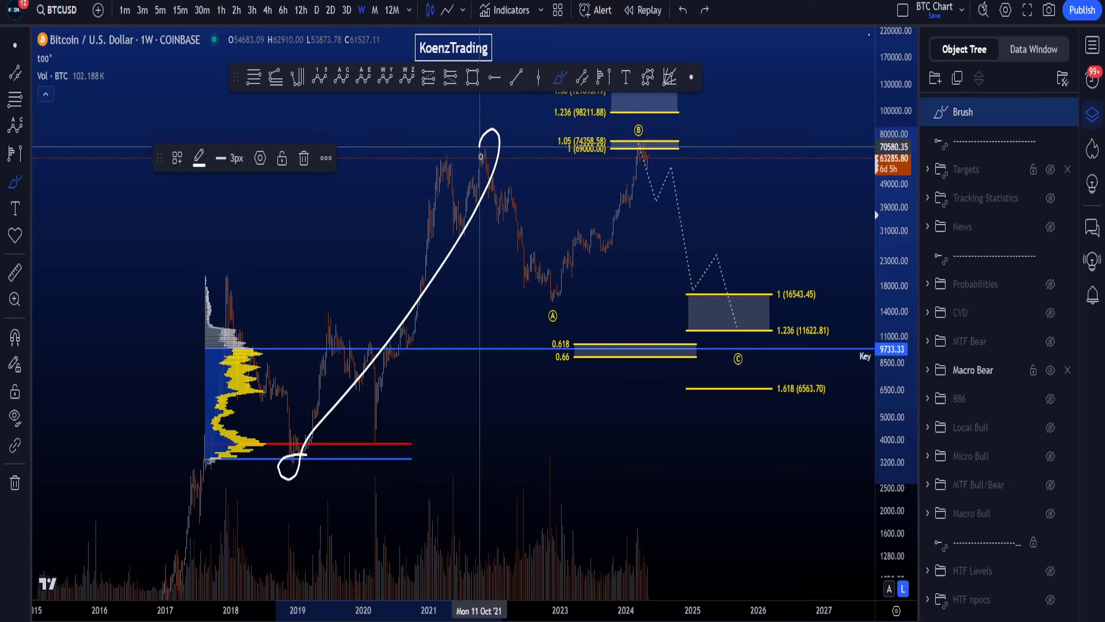
key(ctrl+z)
Step: Outline the volume profile range from late 2017 through 2020 with the Brush and undo the outline
mouse_move(426, 439)
mouse_down()
mouse_move(403, 318)
mouse_move(214, 322)
mouse_up()
drag(204, 471, 427, 493)
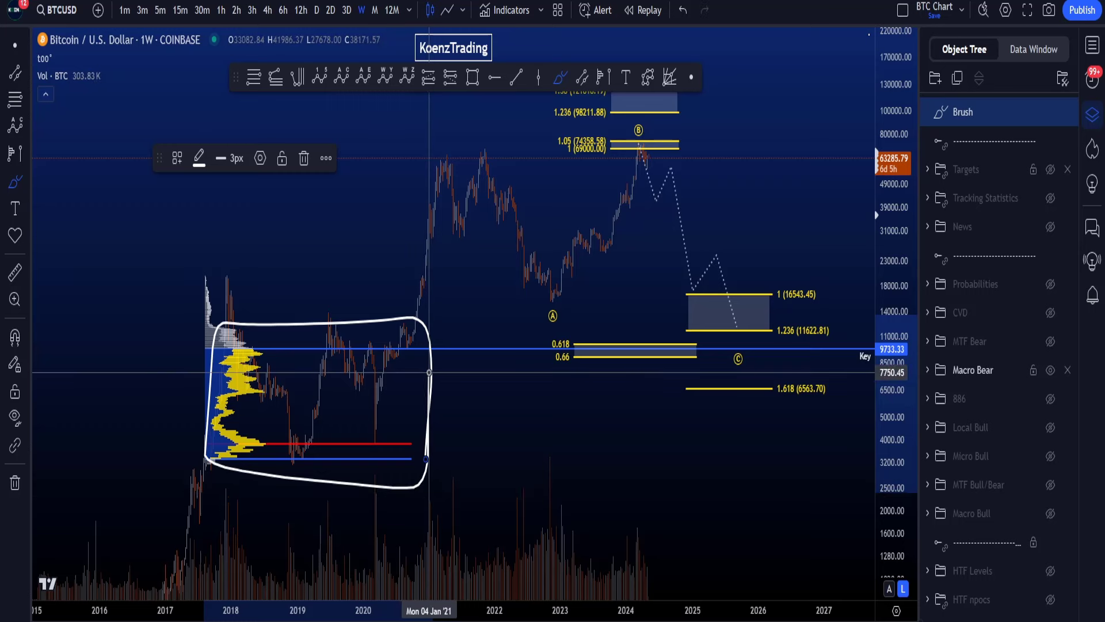
key(ctrl+z)
Step: Underline the 0.618 and 0.66 retracement lines with the Brush and undo the strokes
drag(527, 344, 658, 344)
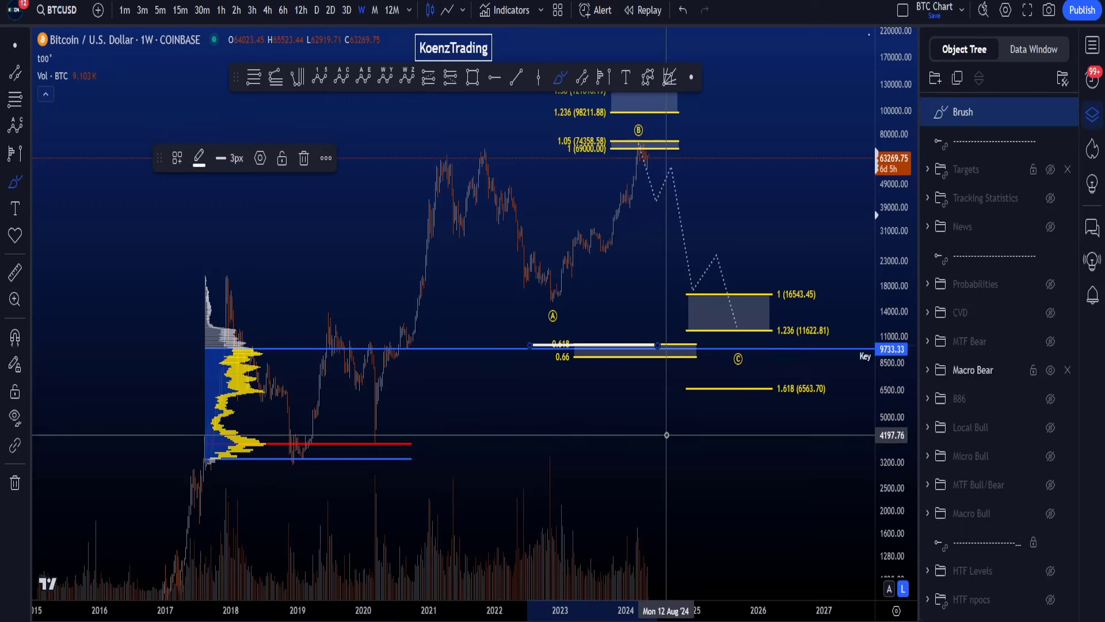
key(ctrl+z)
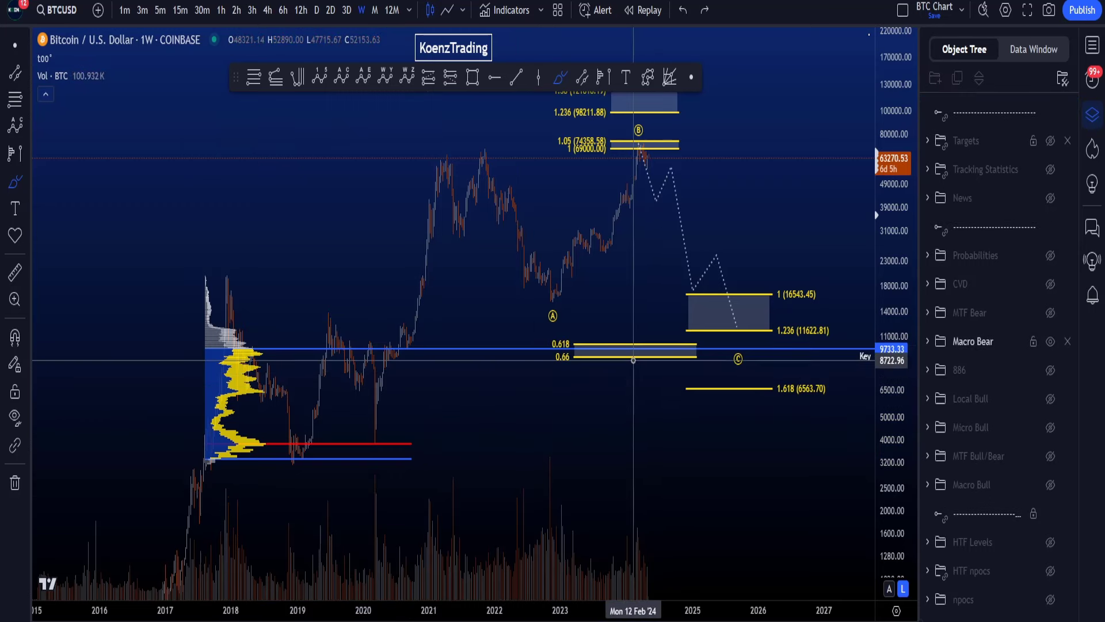
drag(575, 340, 667, 340)
drag(580, 363, 694, 355)
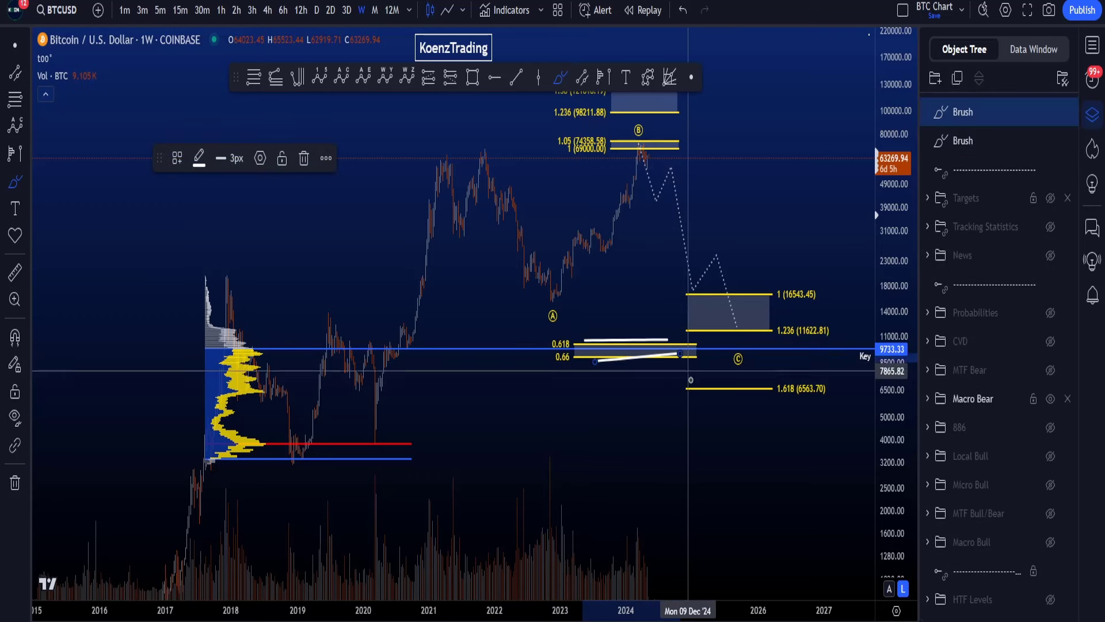
key(ctrl+z)
key(ctrl+z)
Step: Hide the Macro Bear group and show the MTF Bear group
click(1051, 341)
click(1050, 312)
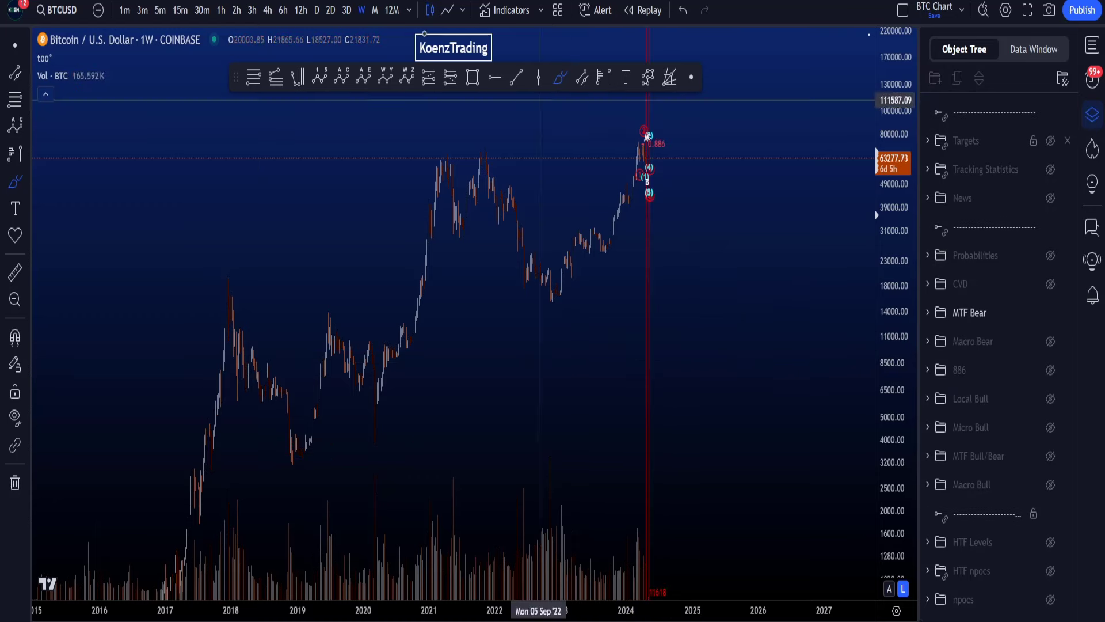
Step: Switch the chart to the 4-hour timeframe and turn off the logarithmic price scale
click(889, 589)
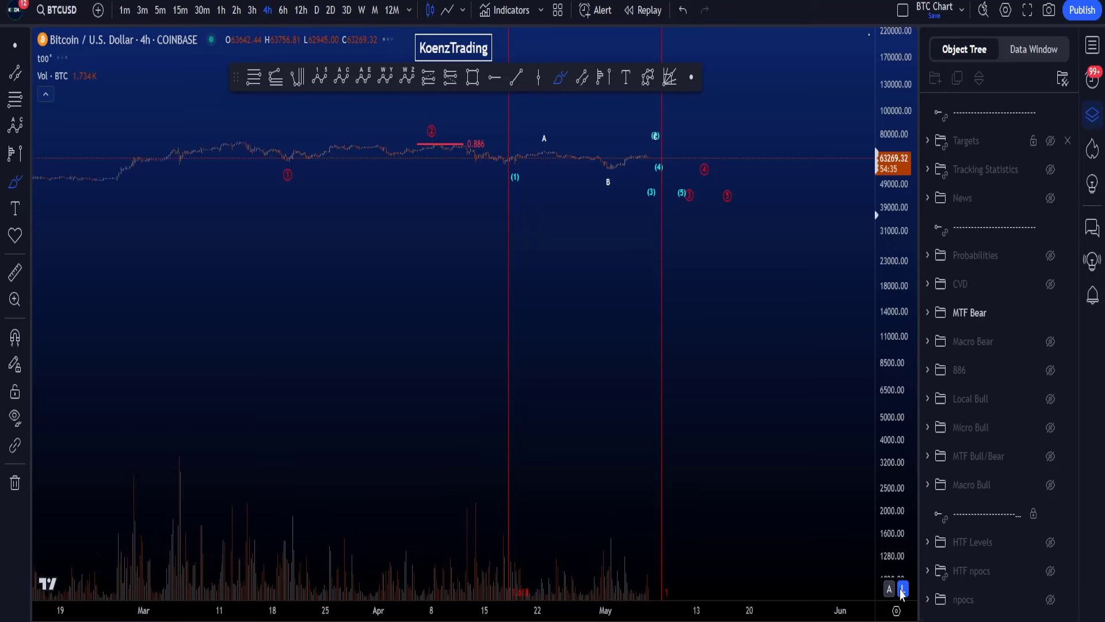
click(904, 589)
drag(902, 397, 902, 446)
scroll(611, 369, up, 3)
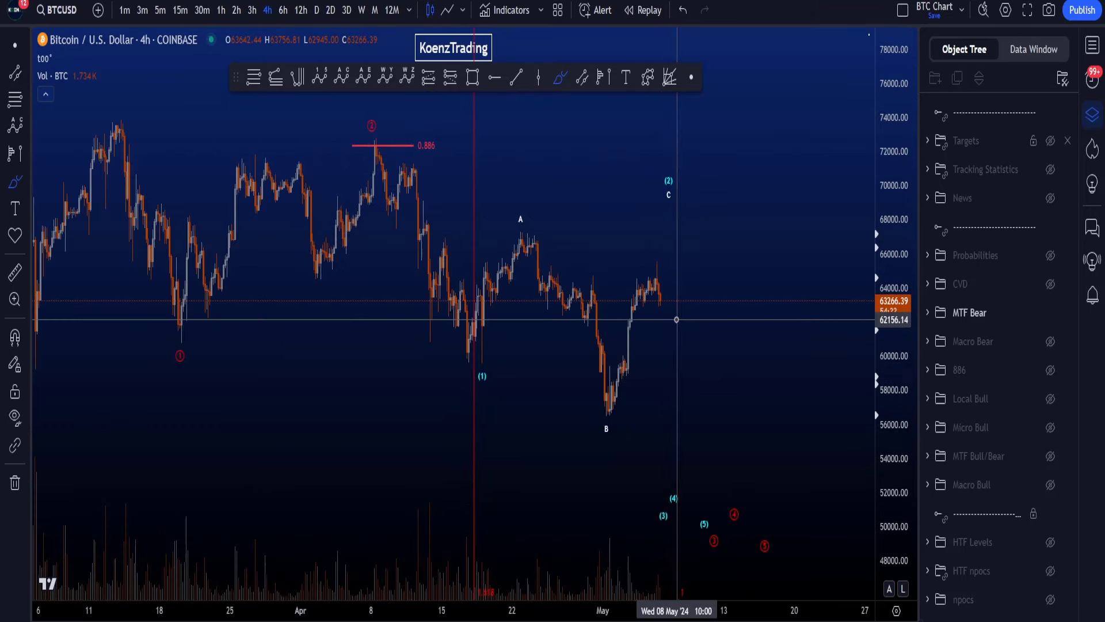
Step: Circle the mid-March high, label it B and trace the projected decline into May with the Brush, undoing all strokes
mouse_move(136, 116)
mouse_down()
mouse_move(94, 108)
mouse_move(134, 112)
mouse_move(148, 95)
mouse_move(616, 180)
mouse_move(741, 439)
mouse_up()
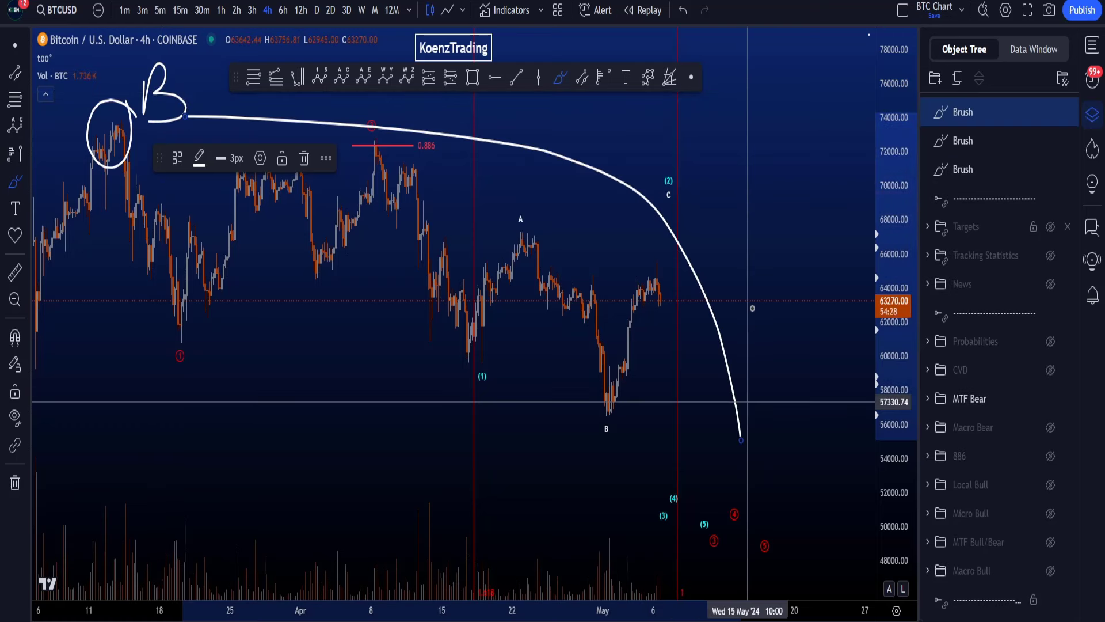
mouse_move(755, 319)
mouse_down()
mouse_move(758, 380)
mouse_move(656, 326)
mouse_up()
key(ctrl+z)
key(ctrl+z)
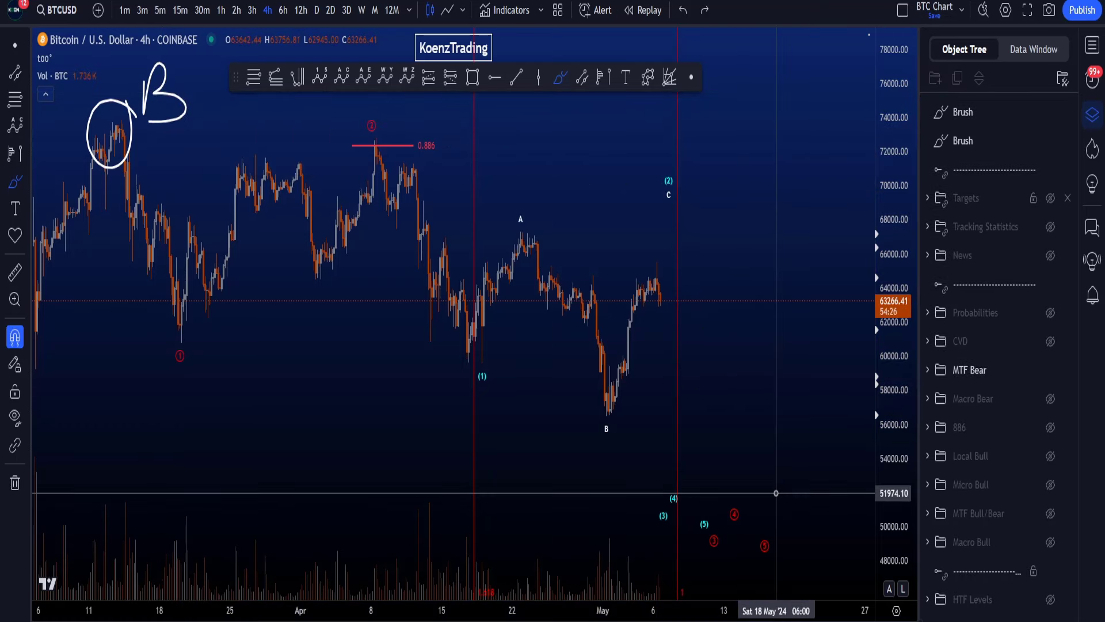
key(ctrl+z)
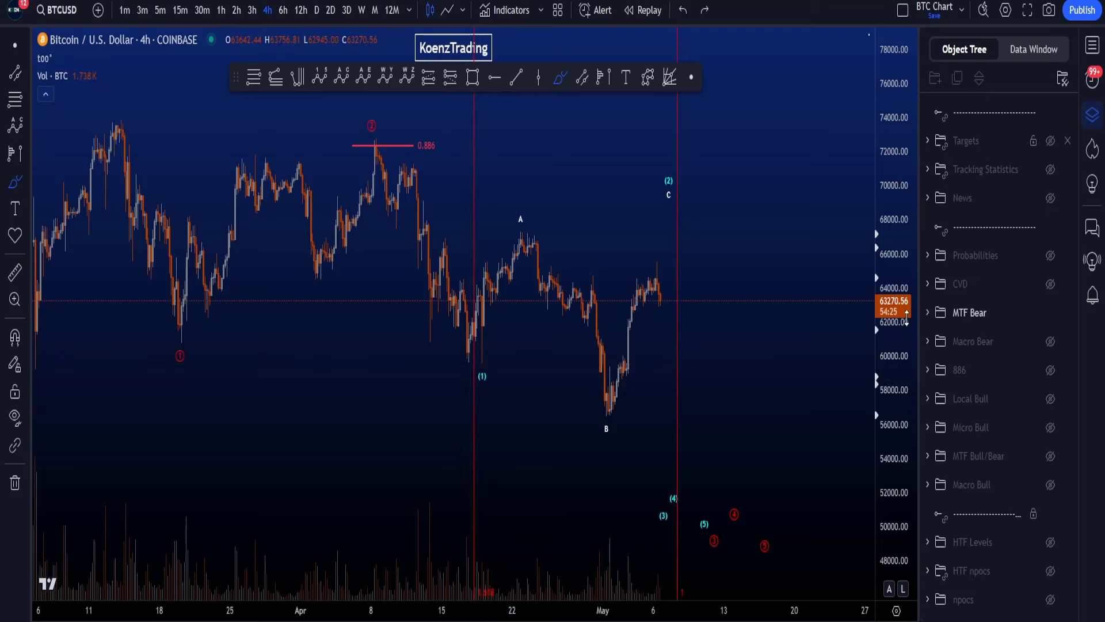
Step: Trace the drop from the March high through red waves 1 and 2 towards wave 5 with the Brush, and undo the strokes
drag(907, 318, 906, 391)
scroll(834, 390, down, 3)
scroll(834, 386, up, 1)
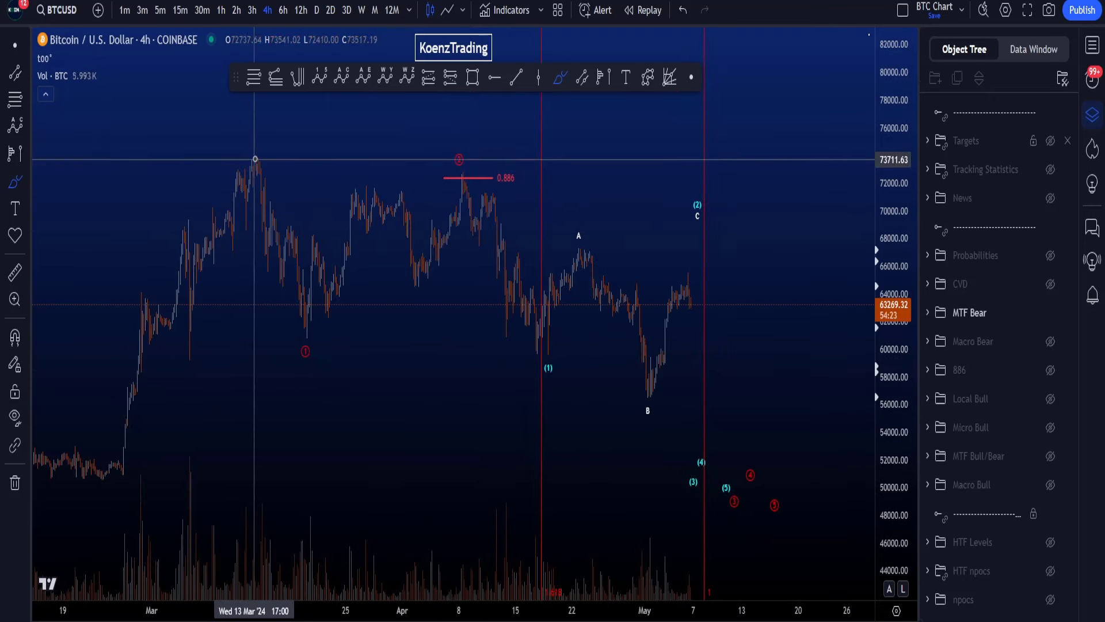
mouse_move(255, 158)
mouse_down()
mouse_move(270, 294)
mouse_move(583, 233)
mouse_move(774, 472)
mouse_up()
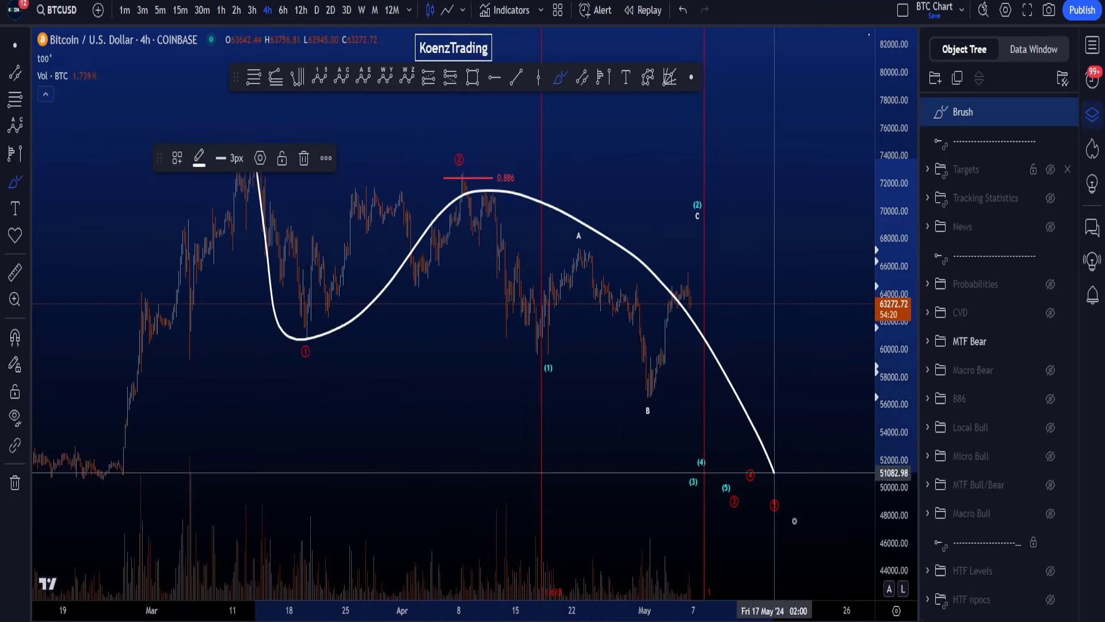
drag(795, 521, 805, 543)
mouse_move(811, 433)
mouse_down()
mouse_move(829, 569)
mouse_move(727, 474)
mouse_up()
key(ctrl+z)
key(ctrl+z)
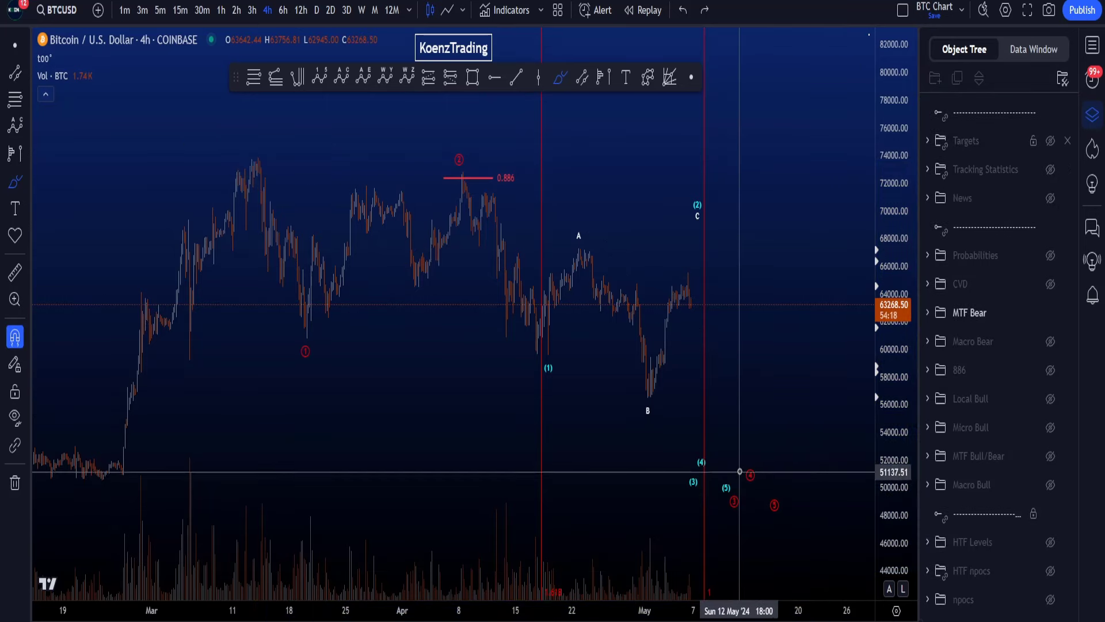
Step: Circle the red wave 2 high and its 0.886 level with the Brush and undo the stroke
scroll(739, 471, up, 2)
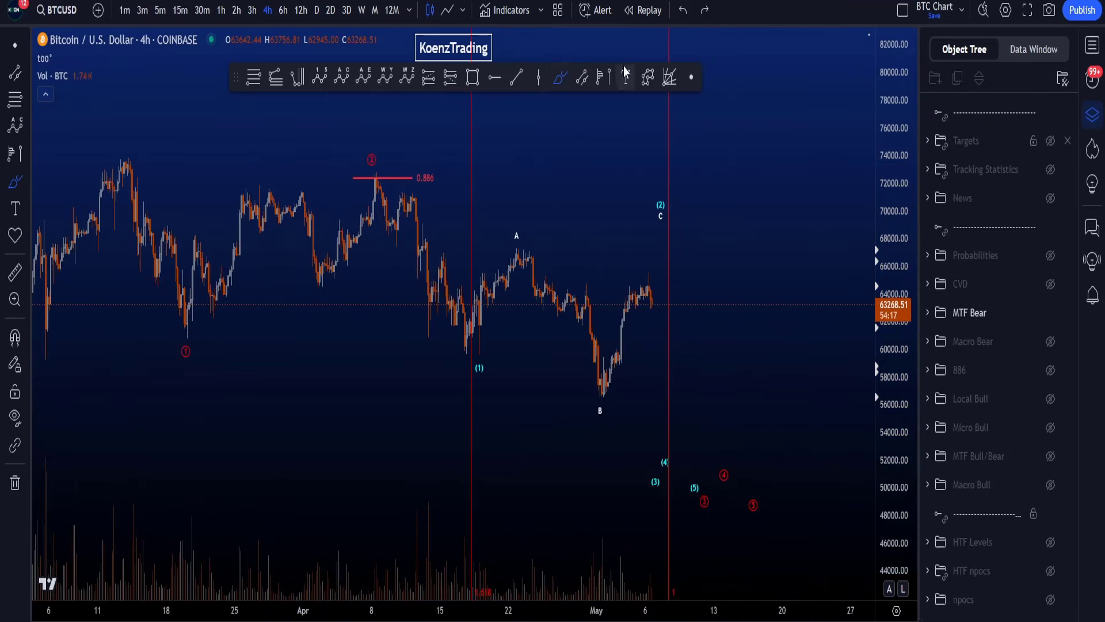
mouse_move(429, 137)
mouse_down()
mouse_move(337, 124)
mouse_move(434, 227)
mouse_up()
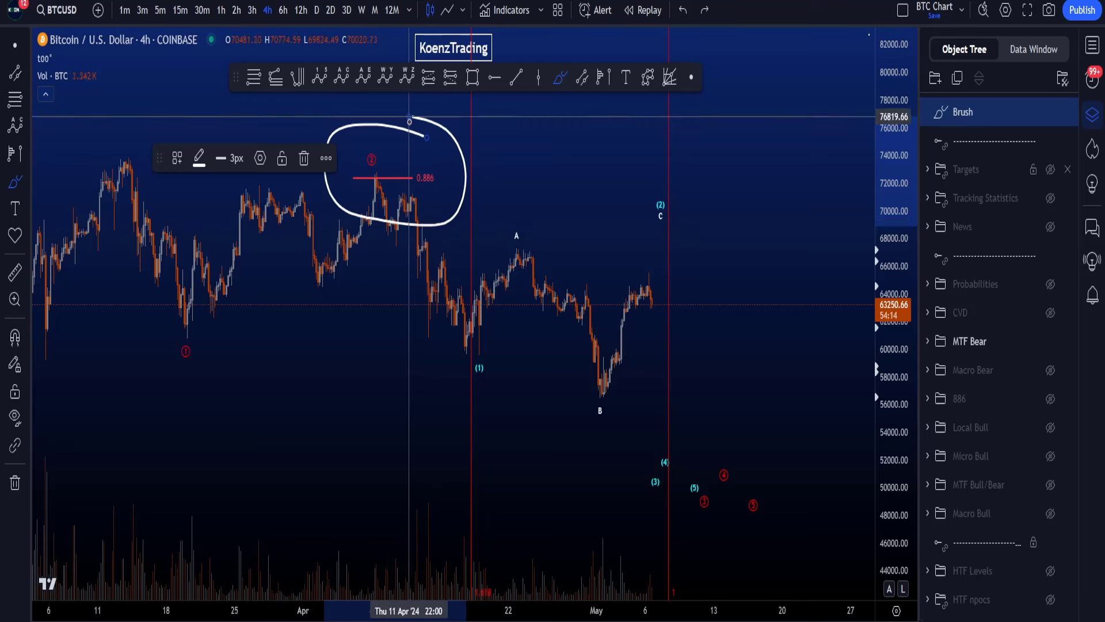
key(ctrl+z)
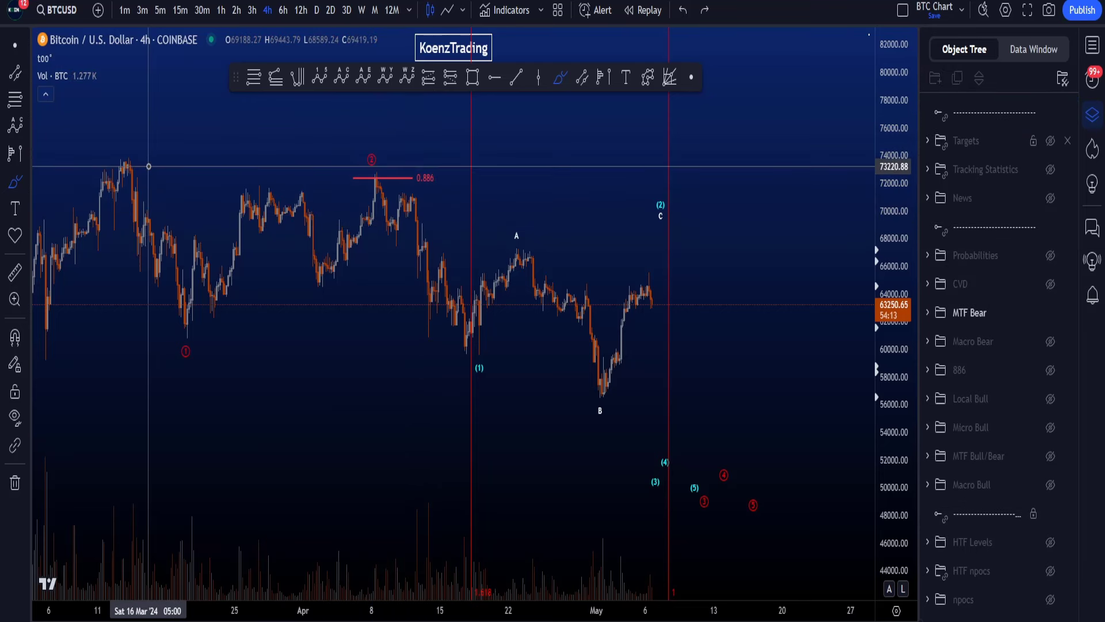
Step: Circle the mid-March high and trace the drop to red wave 1, write 2B above wave A with the Brush, and undo all strokes
mouse_move(147, 156)
mouse_down()
mouse_move(113, 145)
mouse_move(168, 357)
mouse_up()
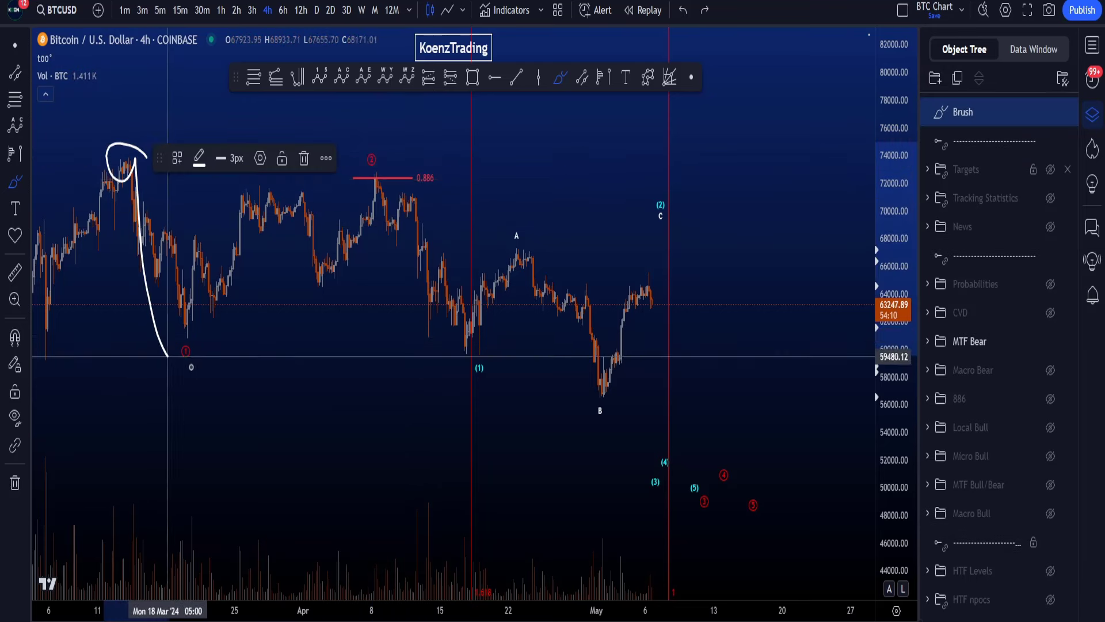
key(ctrl+z)
mouse_move(443, 168)
mouse_down()
mouse_move(404, 175)
mouse_move(424, 156)
mouse_move(490, 184)
mouse_up()
key(ctrl+z)
drag(531, 144, 516, 210)
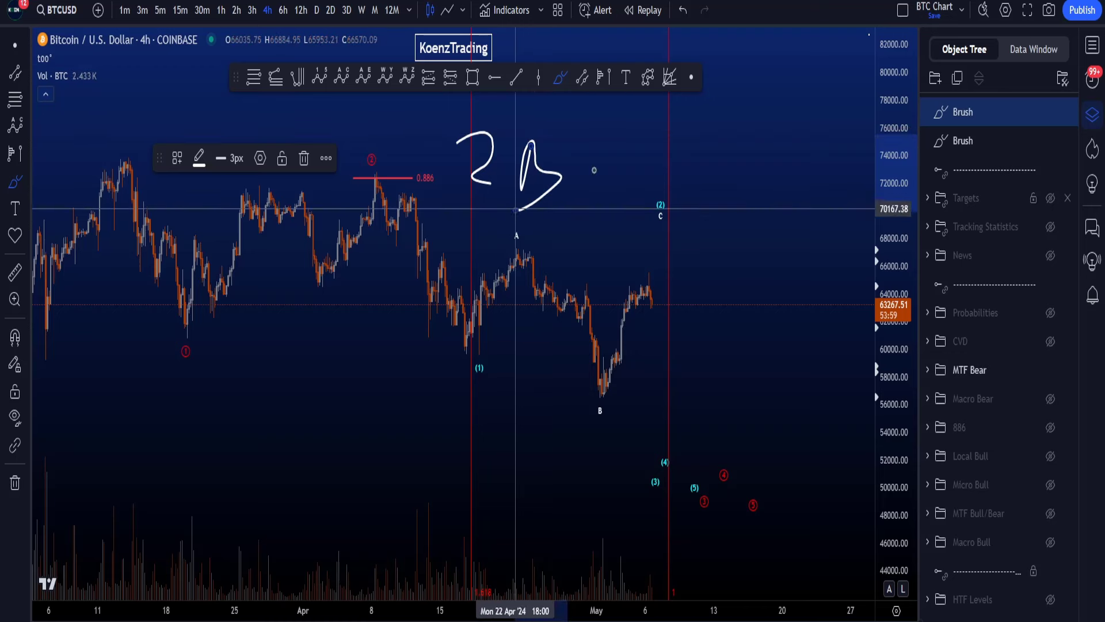
drag(594, 171, 549, 214)
drag(563, 163, 590, 216)
key(ctrl+z)
key(ctrl+z)
key(ctrl+z)
key(ctrl+z)
key(ctrl+z)
key(ctrl+z)
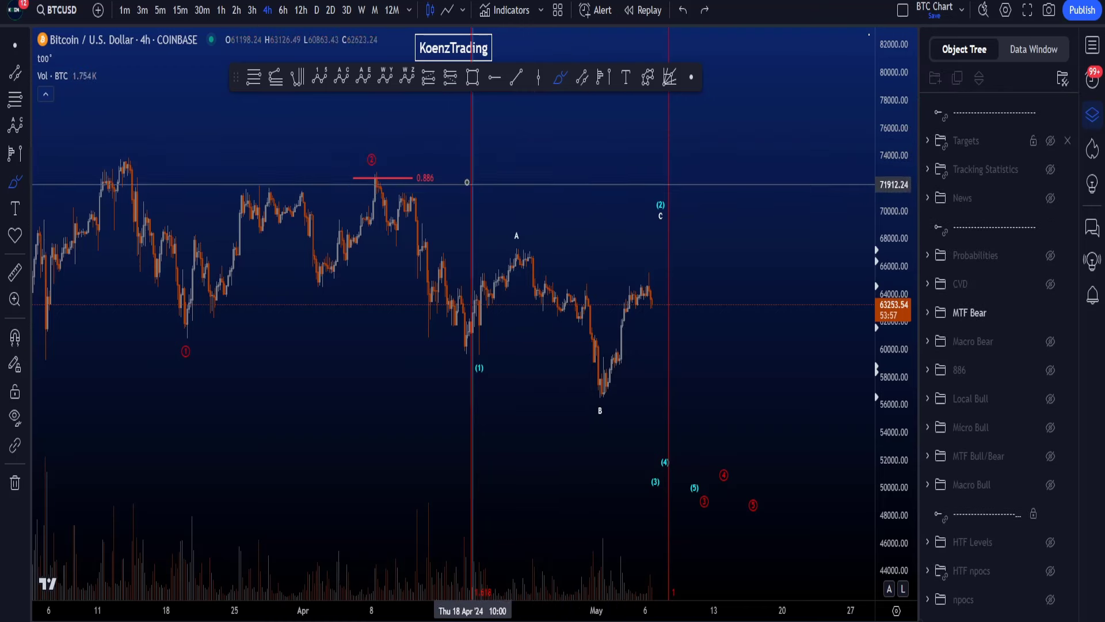
Step: Outline the April decline around wave (1) and sketch a projected path from the wave B low with the Brush, removing all strokes
mouse_move(374, 167)
mouse_down()
mouse_move(550, 208)
mouse_move(396, 388)
mouse_up()
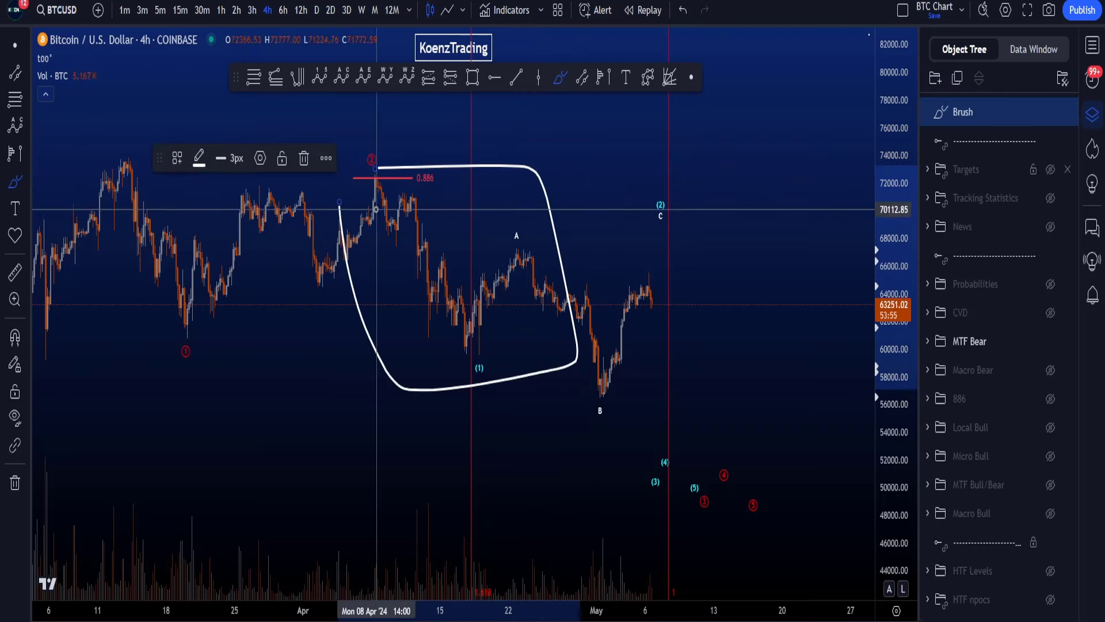
key(ctrl+z)
scroll(675, 336, down, 3)
scroll(675, 336, up, 3)
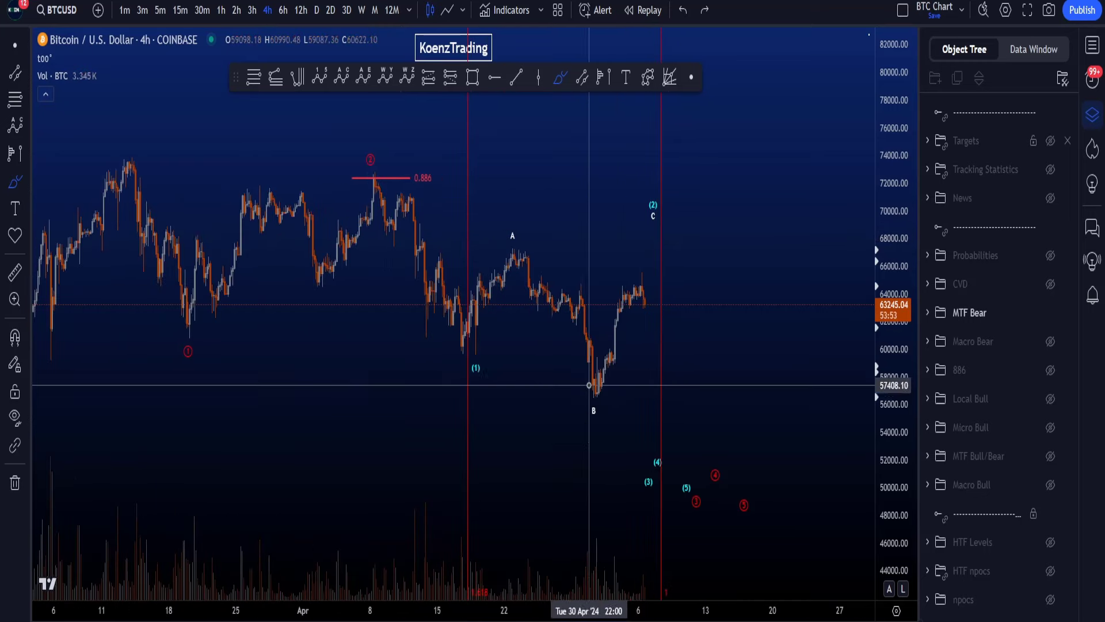
mouse_move(584, 380)
mouse_down()
mouse_move(714, 457)
mouse_move(755, 304)
mouse_up()
drag(714, 362, 795, 379)
key(ctrl+z)
key(ctrl+z)
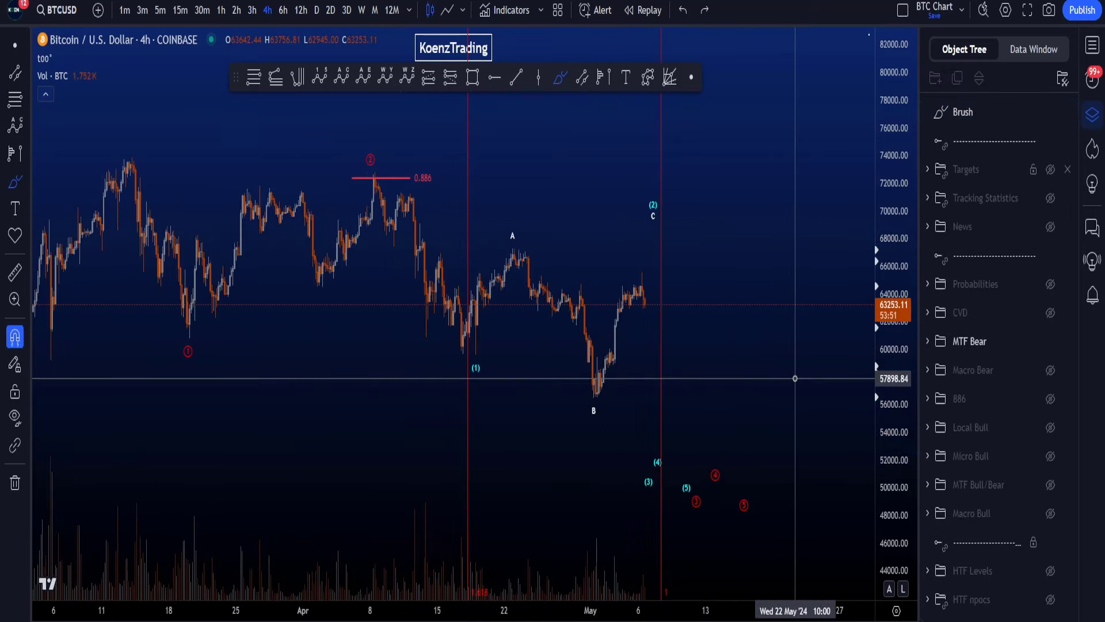
key(Delete)
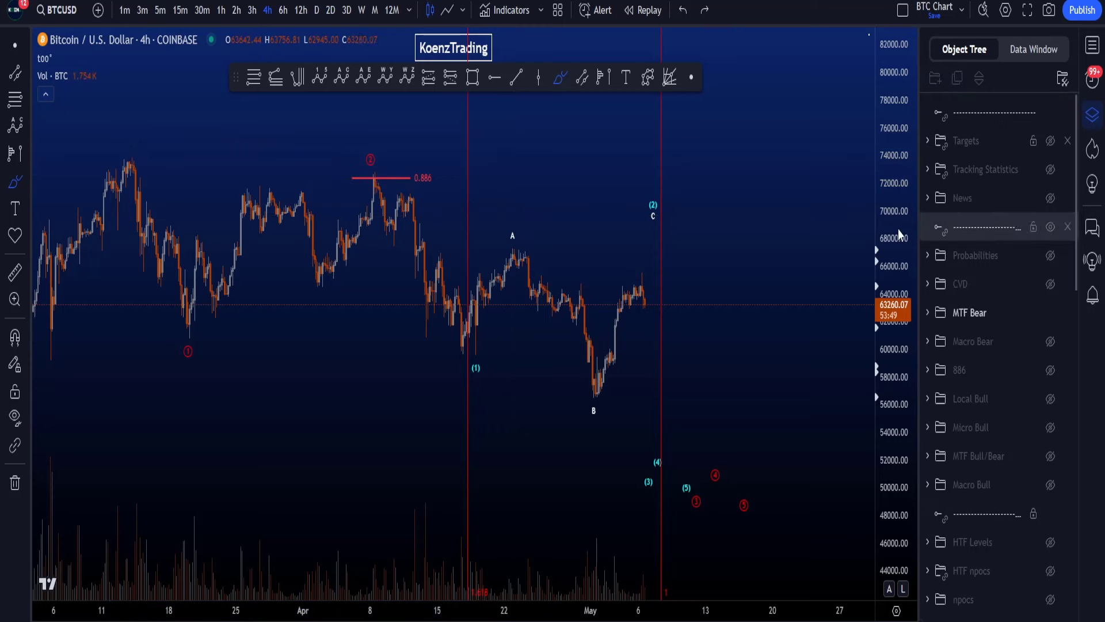
Step: Sketch the projected decline towards the red waves 3 to 5 and mark the wave (2) target with the Brush, undoing the strokes
scroll(702, 333, down, 3)
scroll(702, 333, up, 1)
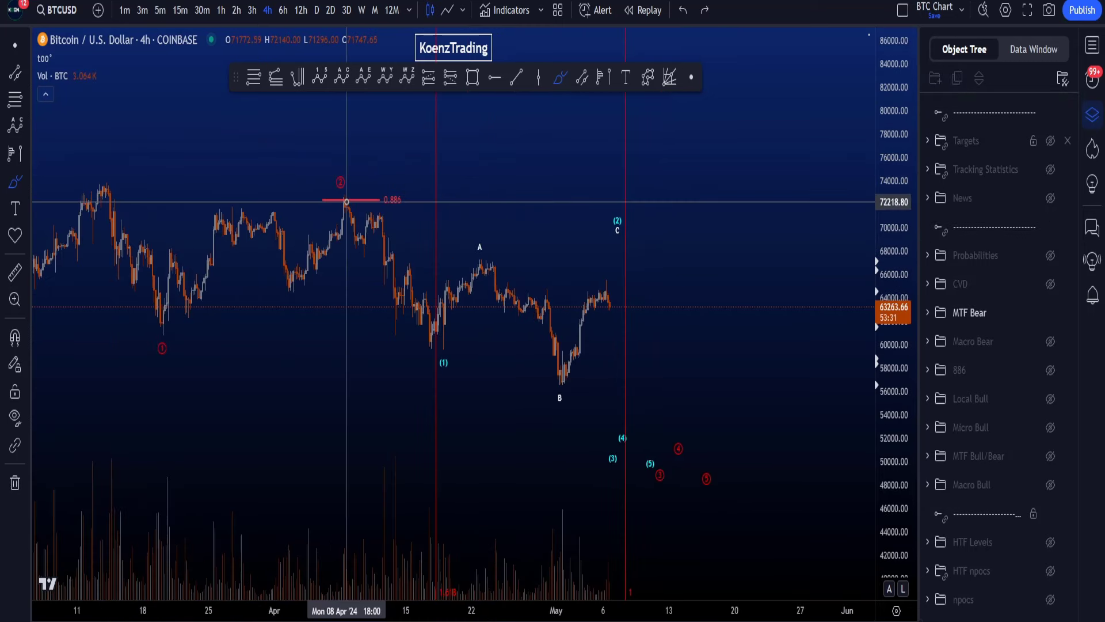
key(ctrl+z)
mouse_move(396, 304)
mouse_down()
mouse_move(430, 361)
mouse_move(525, 313)
mouse_move(572, 365)
mouse_move(613, 256)
mouse_move(603, 224)
mouse_move(671, 308)
mouse_move(699, 458)
mouse_up()
mouse_move(709, 361)
mouse_down()
mouse_move(718, 536)
mouse_move(635, 346)
mouse_up()
key(ctrl+z)
key(ctrl+z)
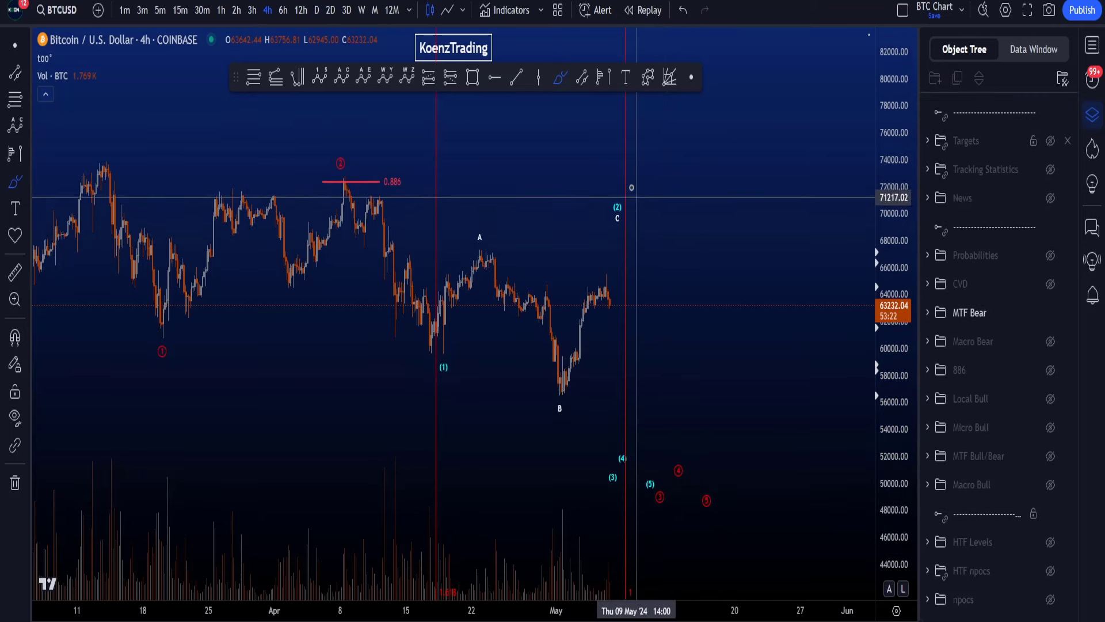
mouse_move(635, 195)
mouse_down()
mouse_move(623, 235)
mouse_move(627, 185)
mouse_up()
key(ctrl+z)
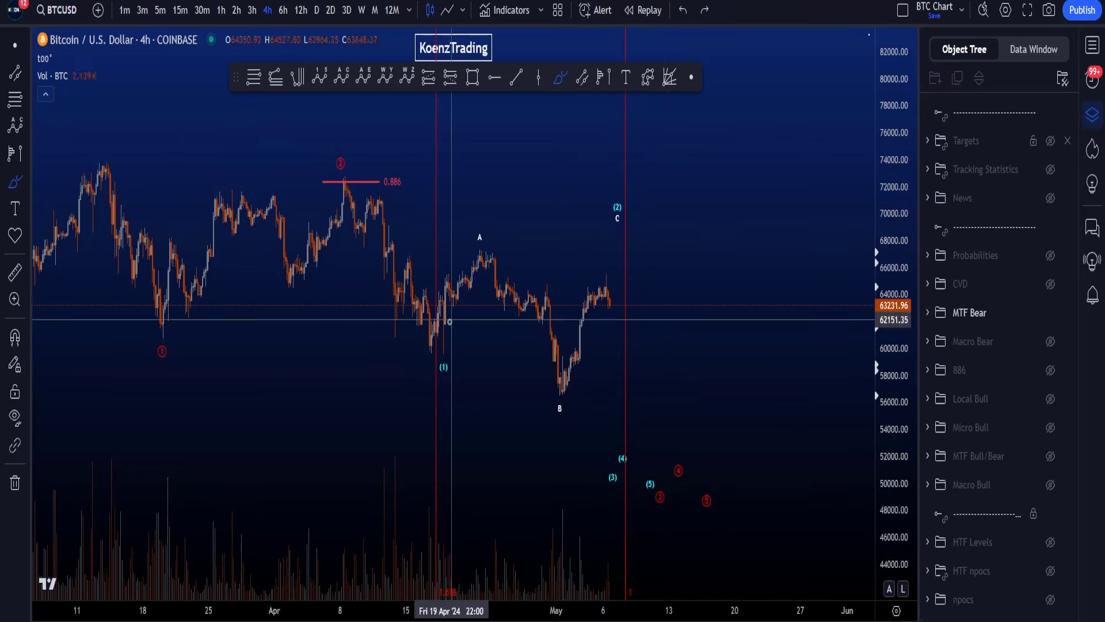
Step: Trace the A-B-C correction from wave (1) up to C and mark the wave A high with the Brush, undoing both strokes
mouse_move(436, 340)
mouse_down()
mouse_move(487, 271)
mouse_move(535, 299)
mouse_move(556, 384)
mouse_up()
drag(586, 329, 626, 237)
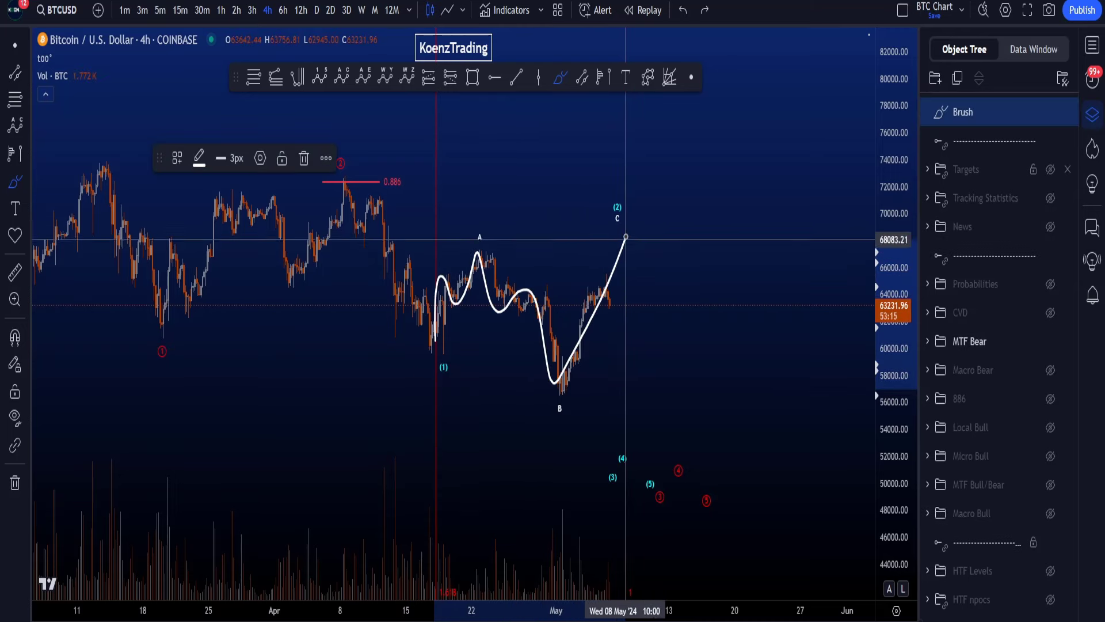
key(ctrl+z)
drag(451, 248, 521, 252)
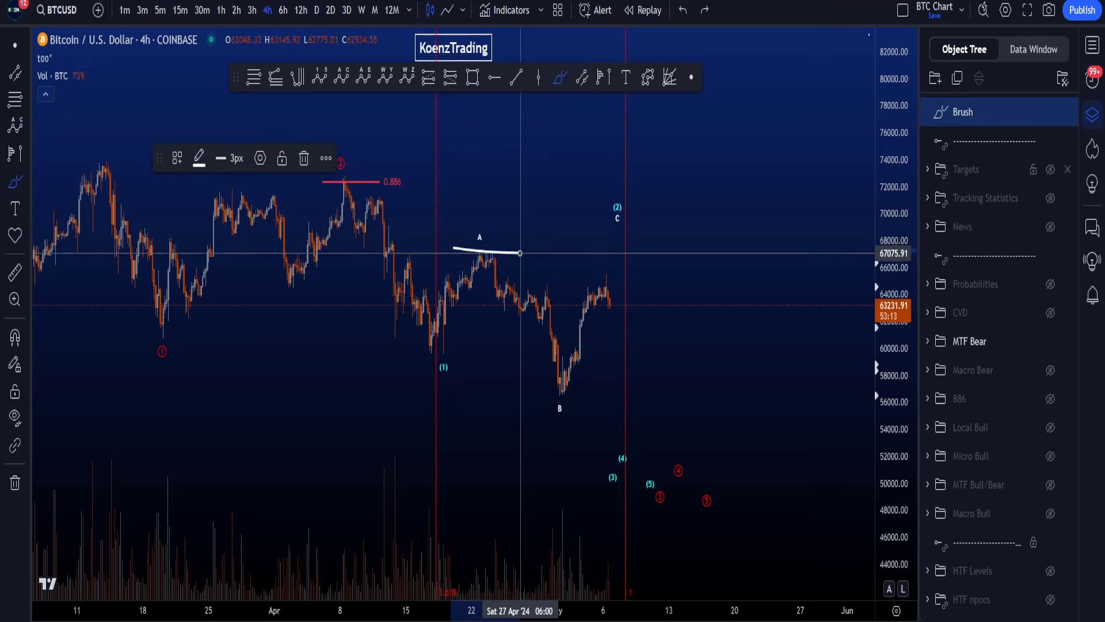
key(ctrl+z)
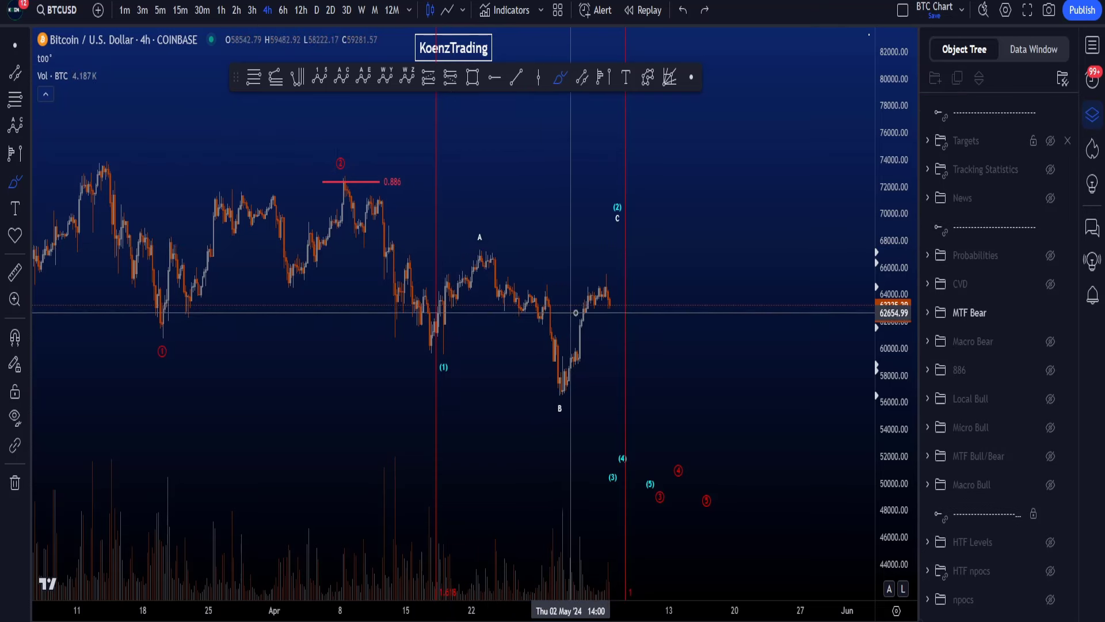
Step: Circle the wave A label and retrace the correction from the wave (1) low into May with the Brush, removing the strokes
mouse_move(493, 230)
mouse_down()
mouse_move(460, 253)
mouse_move(482, 206)
mouse_up()
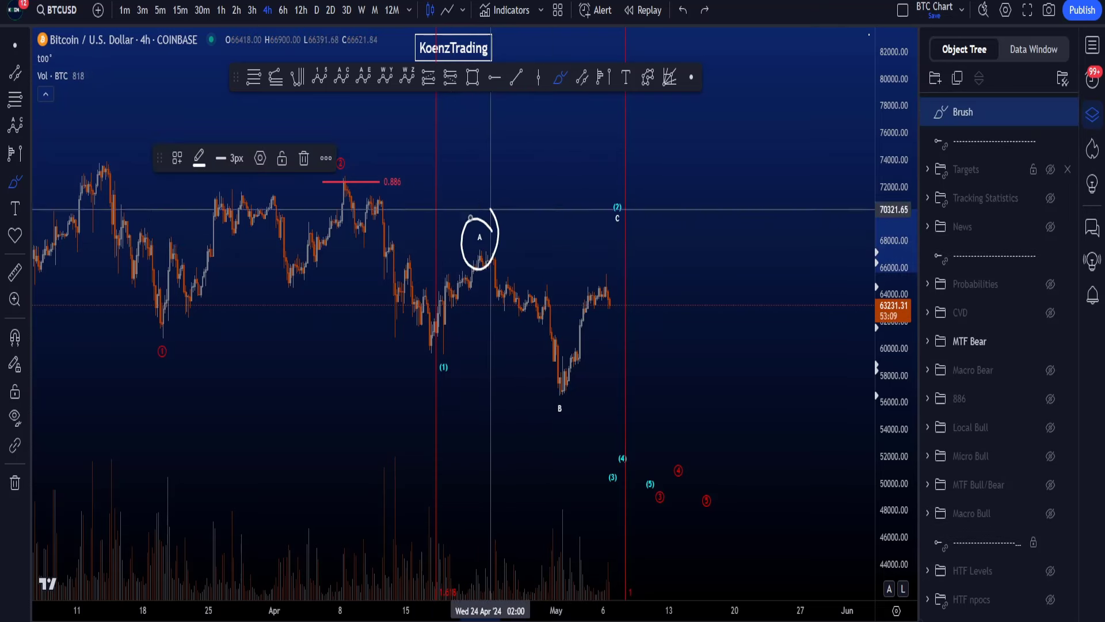
key(ctrl+z)
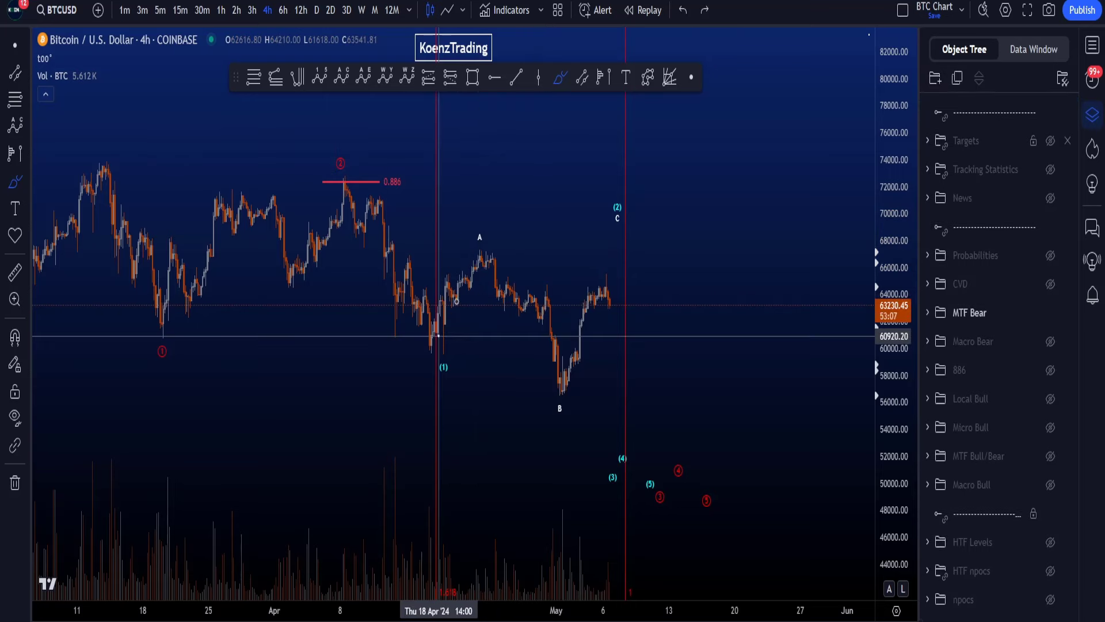
mouse_move(439, 335)
mouse_down()
mouse_move(560, 387)
mouse_move(619, 292)
mouse_up()
key(ctrl+z)
key(Delete)
Step: Hide the volume indicator on the chart
scroll(789, 318, down, 2)
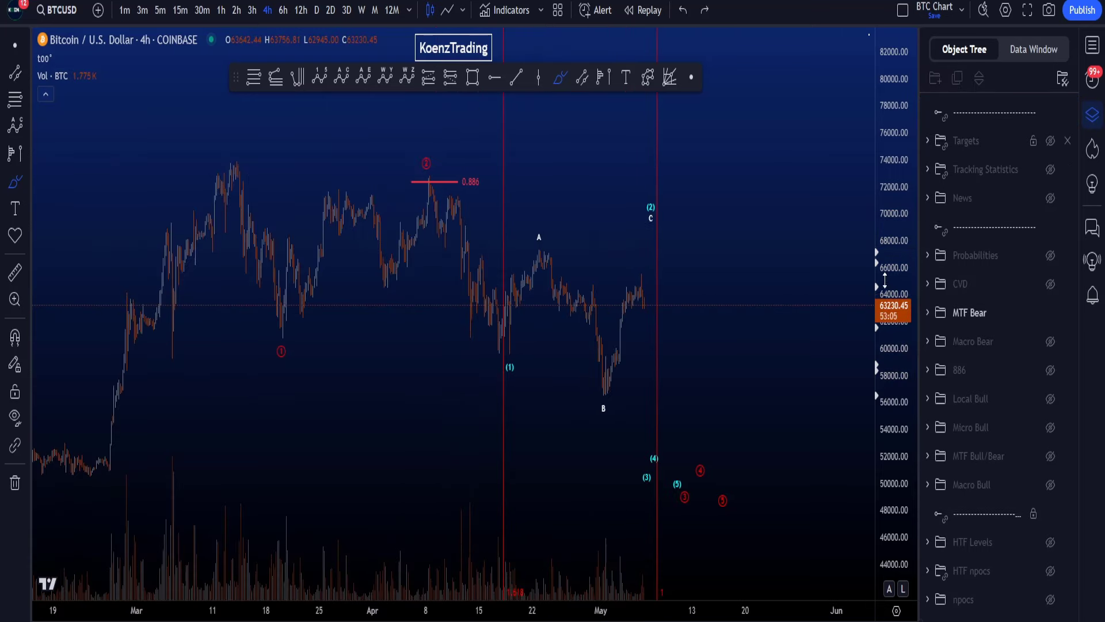
click(78, 76)
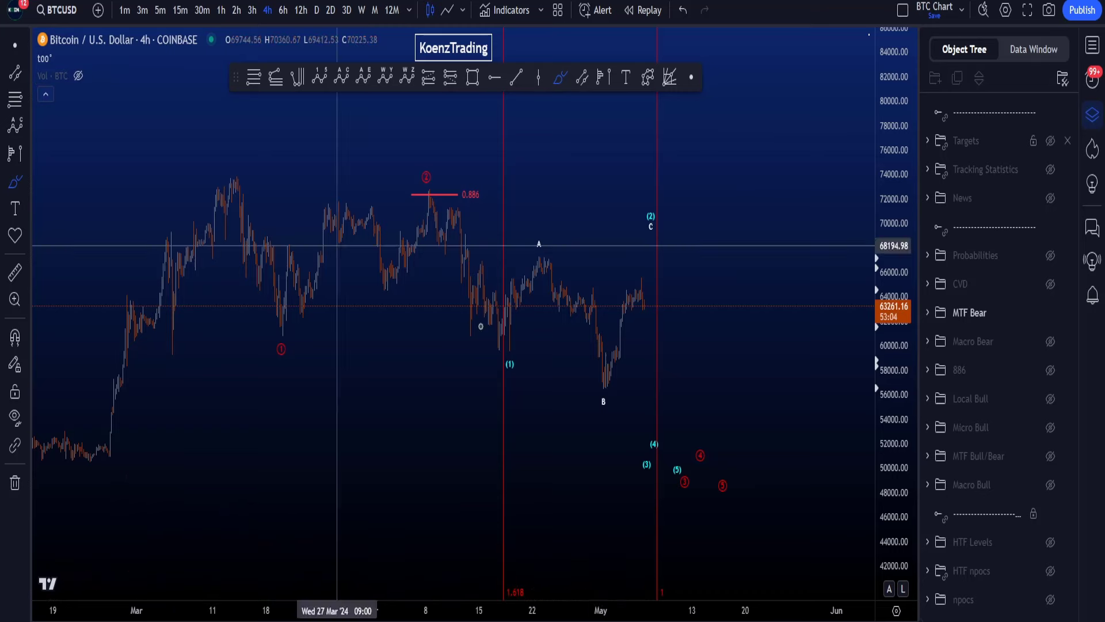
scroll(653, 443, up, 1)
Step: Circle the 1.618 time level and trace the drops into red wave 1 and wave (1) with the Brush, undoing all strokes
mouse_move(688, 526)
mouse_down()
mouse_move(424, 543)
mouse_move(652, 608)
mouse_move(578, 485)
mouse_up()
key(ctrl+z)
scroll(576, 484, up, 1)
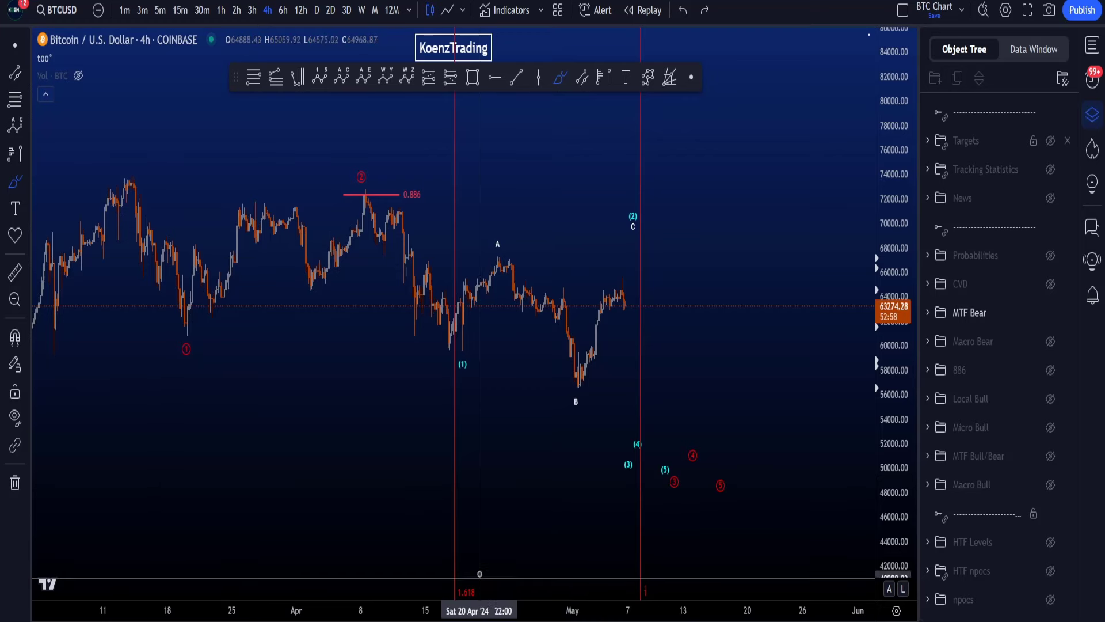
mouse_move(477, 563)
mouse_down()
mouse_move(435, 593)
mouse_move(464, 554)
mouse_up()
drag(118, 210, 187, 311)
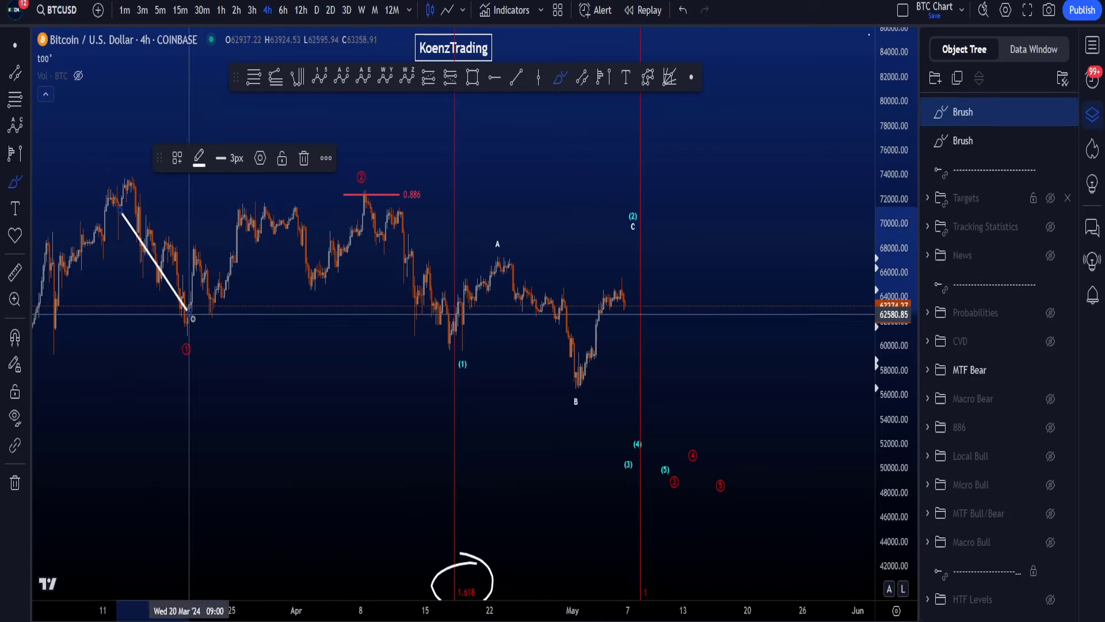
drag(387, 211, 464, 365)
key(ctrl+z)
key(ctrl+z)
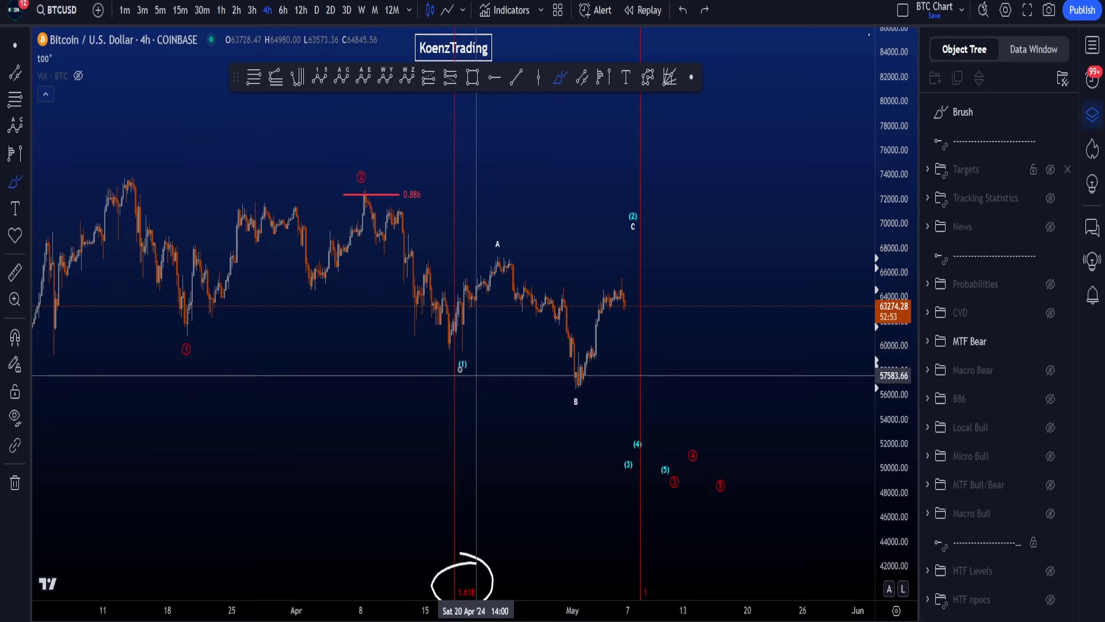
key(ctrl+z)
Step: Mark the span from the mid-March high to red wave 2 and retrace both following drops with the Brush, undoing the strokes
mouse_move(135, 161)
mouse_down()
mouse_move(186, 349)
mouse_move(374, 198)
mouse_up()
key(ctrl+z)
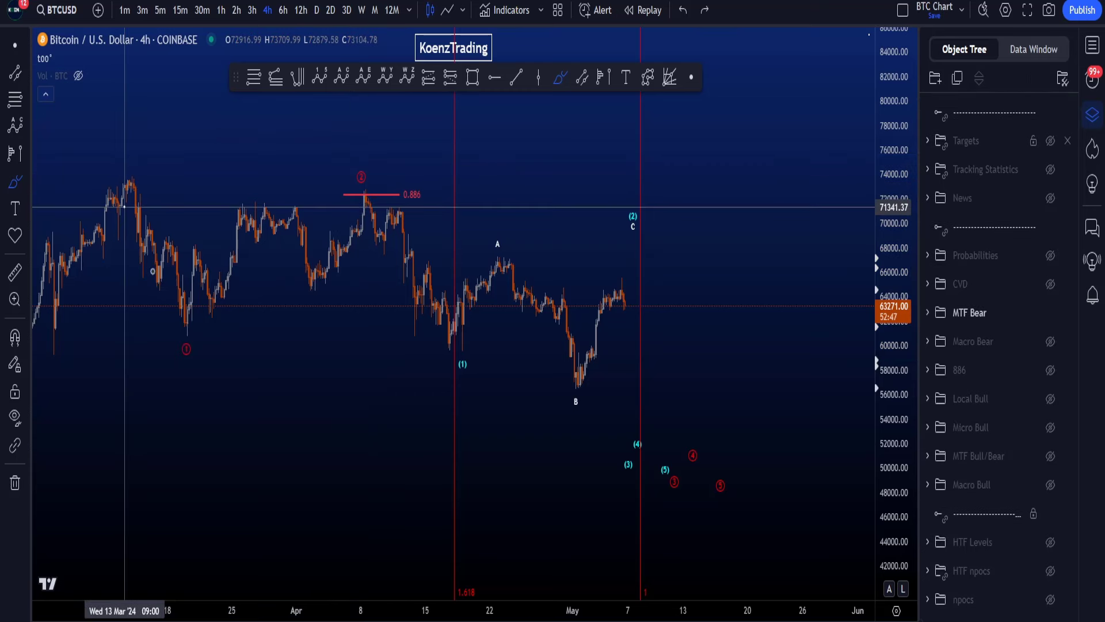
drag(128, 213, 172, 326)
mouse_move(357, 223)
mouse_down()
mouse_move(458, 347)
mouse_move(440, 351)
mouse_move(471, 350)
mouse_up()
key(ctrl+z)
key(ctrl+z)
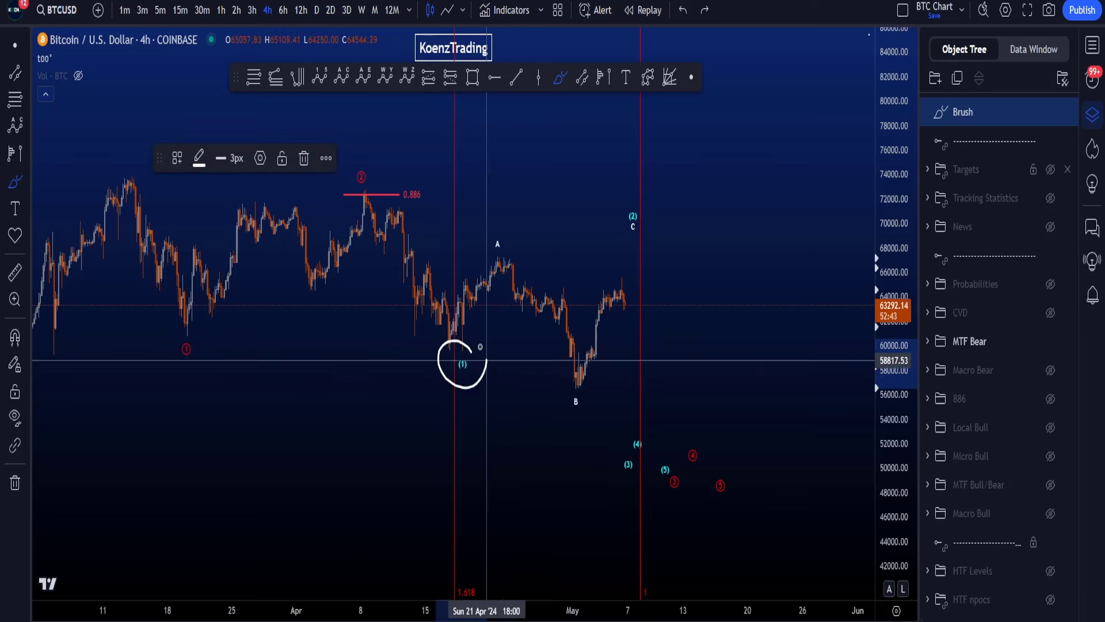
Step: Circle the red wave 1 low, the wave (1) low and the 1.618 time label with the Brush, undoing the strokes
key(ctrl+z)
mouse_move(200, 352)
mouse_down()
mouse_move(183, 318)
mouse_move(197, 384)
mouse_up()
key(ctrl+z)
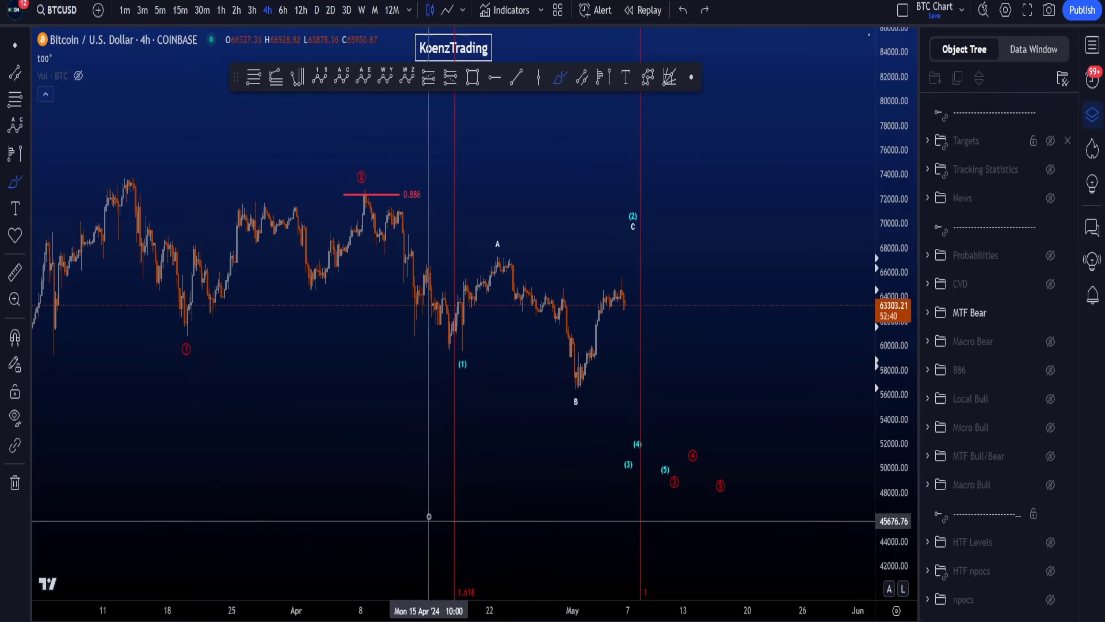
mouse_move(473, 350)
mouse_down()
mouse_move(454, 339)
mouse_move(475, 351)
mouse_up()
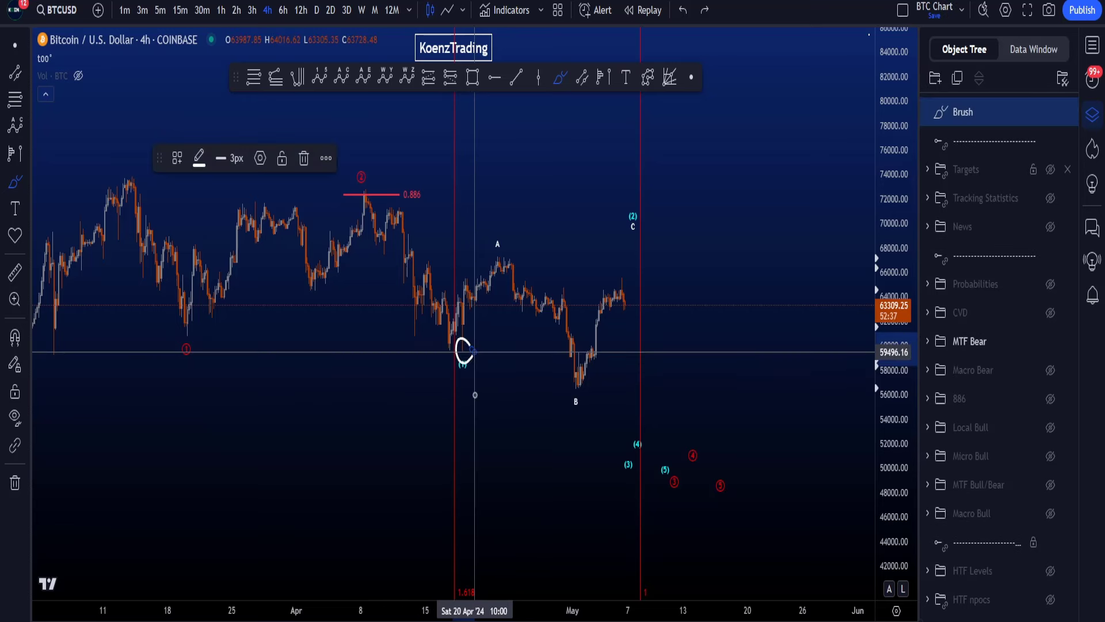
drag(476, 562, 455, 620)
key(ctrl+z)
key(ctrl+z)
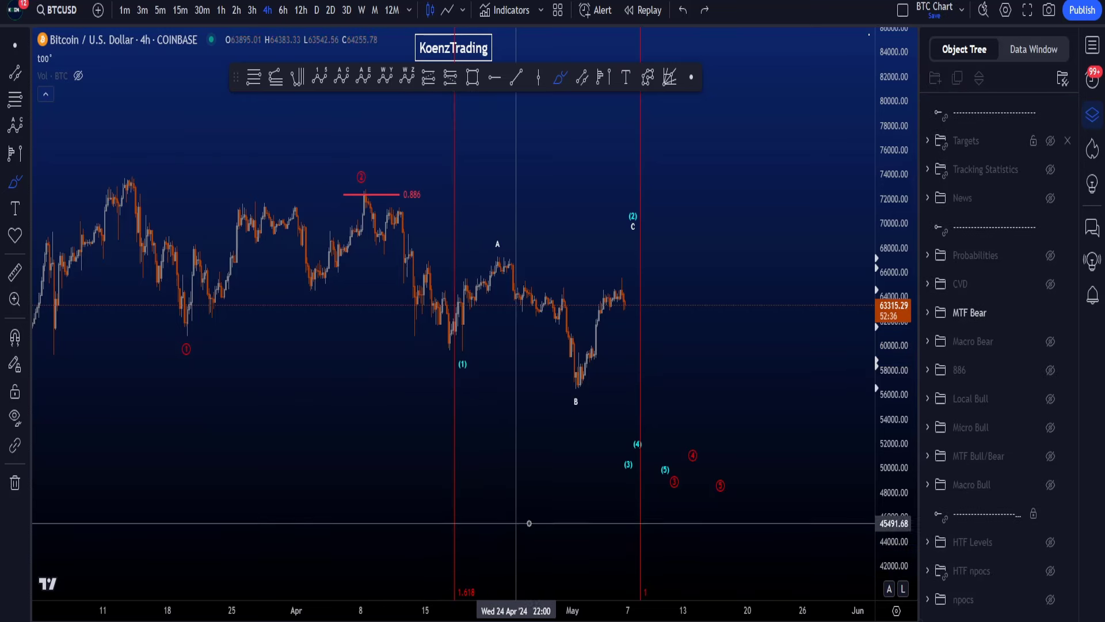
Step: Circle the wave (2) C target and trace the rebounds from wave (1) and from red wave 1 to 2, undoing each Brush stroke
mouse_move(628, 189)
mouse_down()
mouse_move(656, 230)
mouse_move(630, 194)
mouse_up()
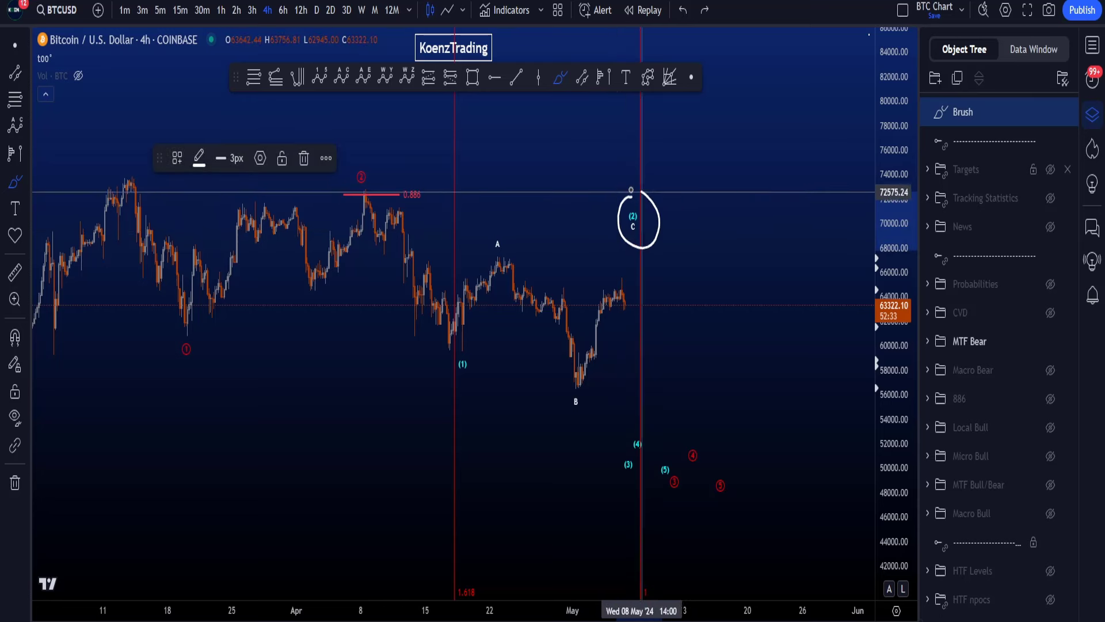
key(ctrl+z)
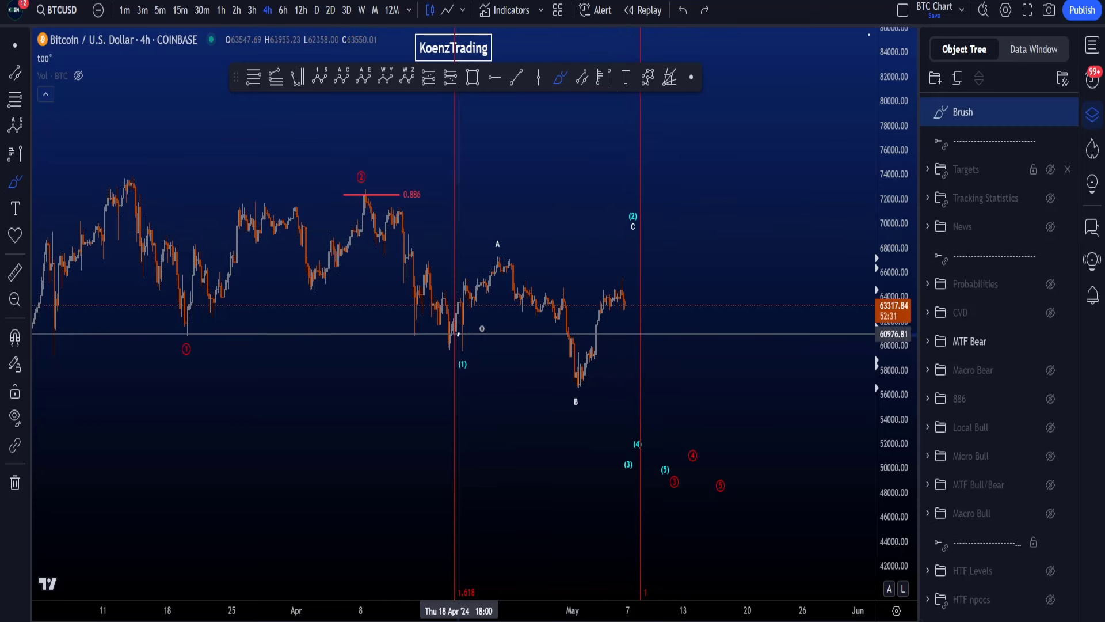
drag(458, 333, 644, 287)
key(ctrl+z)
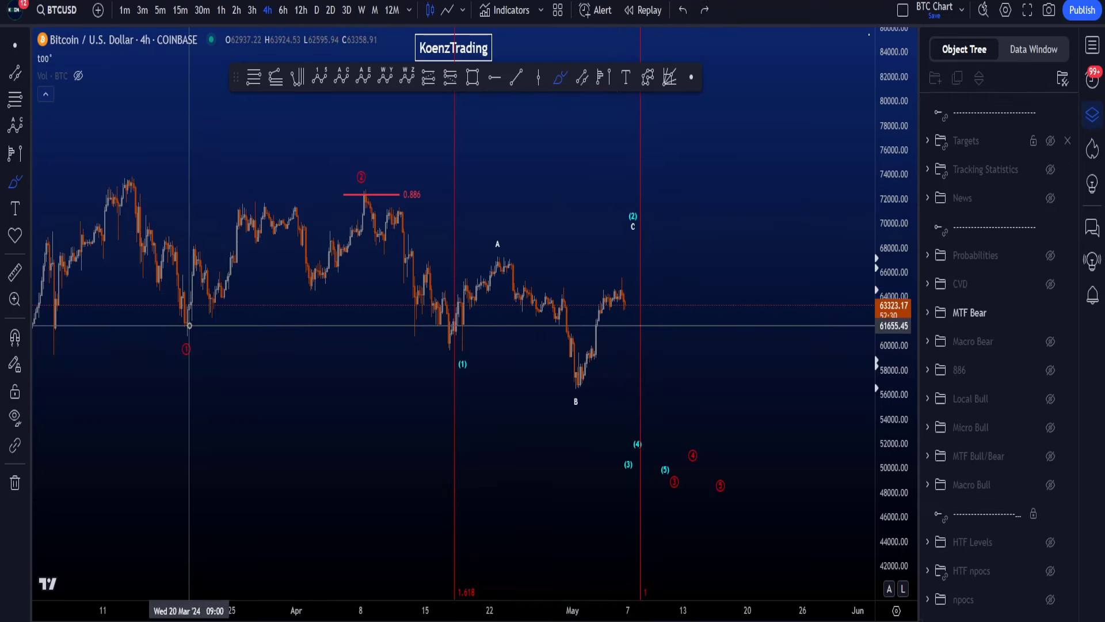
drag(192, 323, 358, 190)
key(ctrl+z)
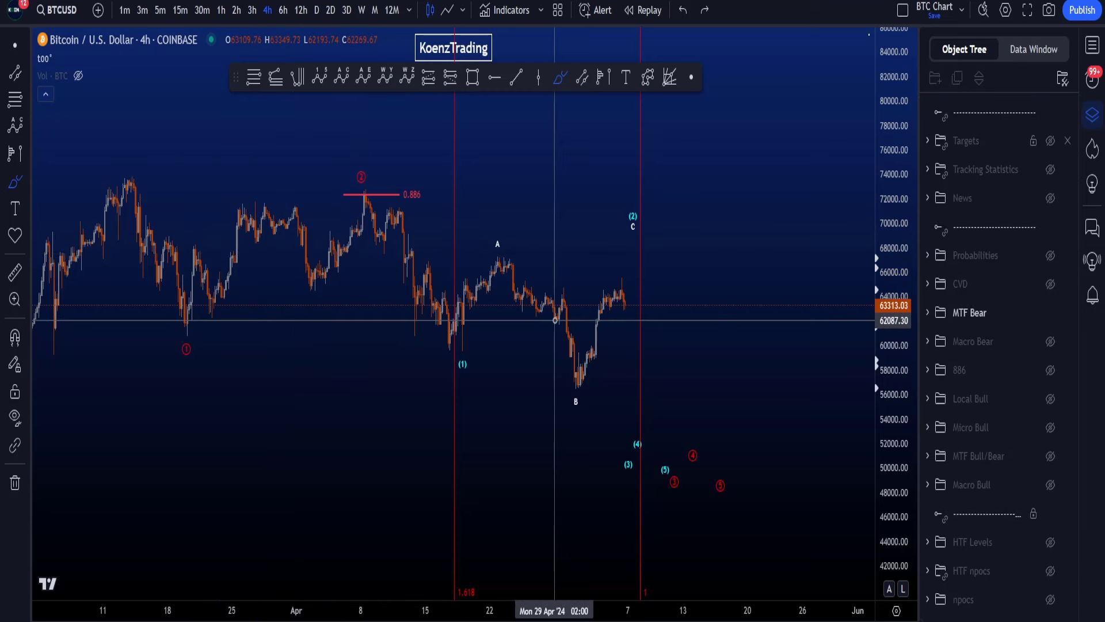
Step: Circle the wave (2) C target, the 1 time level and the projected red wave lows with the Brush, undoing each stroke
mouse_move(641, 201)
mouse_down()
mouse_move(624, 210)
mouse_move(642, 202)
mouse_up()
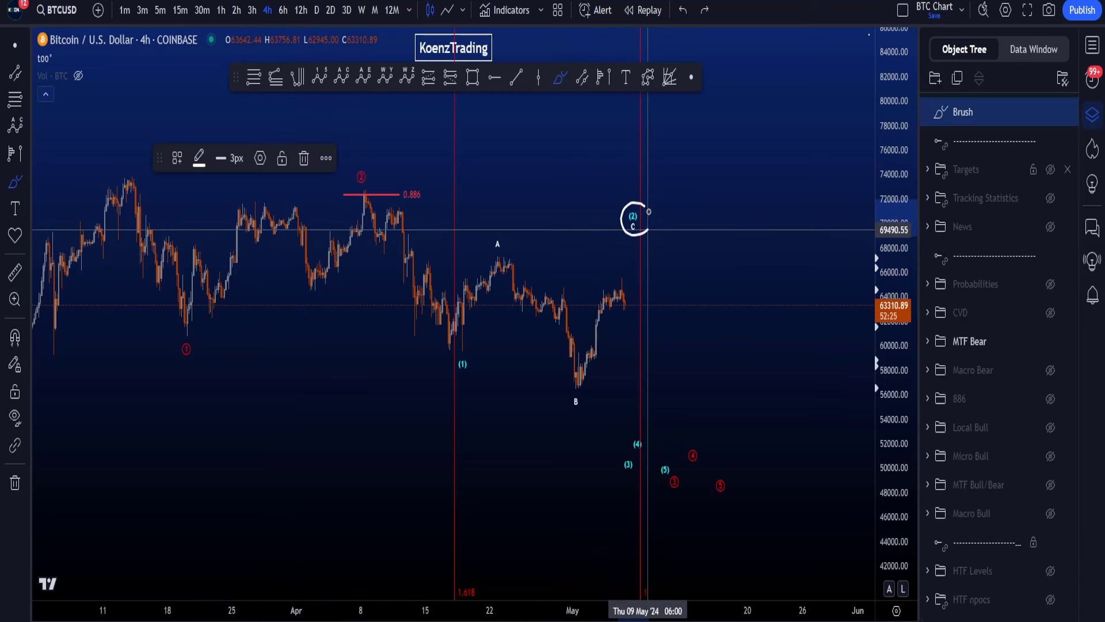
key(ctrl+z)
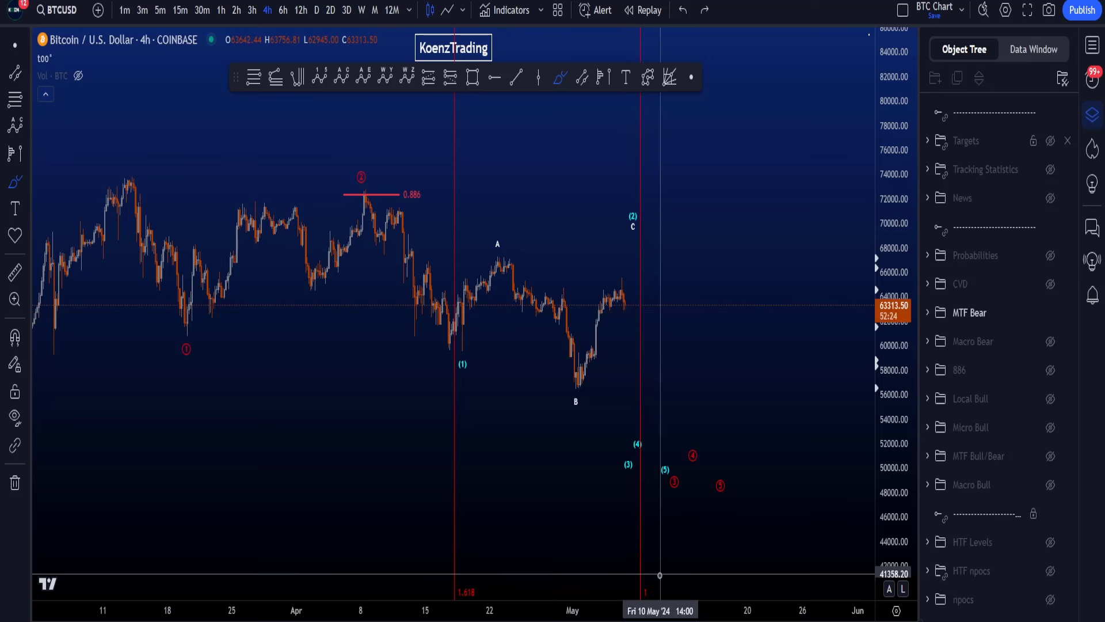
mouse_move(665, 569)
mouse_down()
mouse_move(644, 546)
mouse_move(621, 590)
mouse_up()
key(ctrl+z)
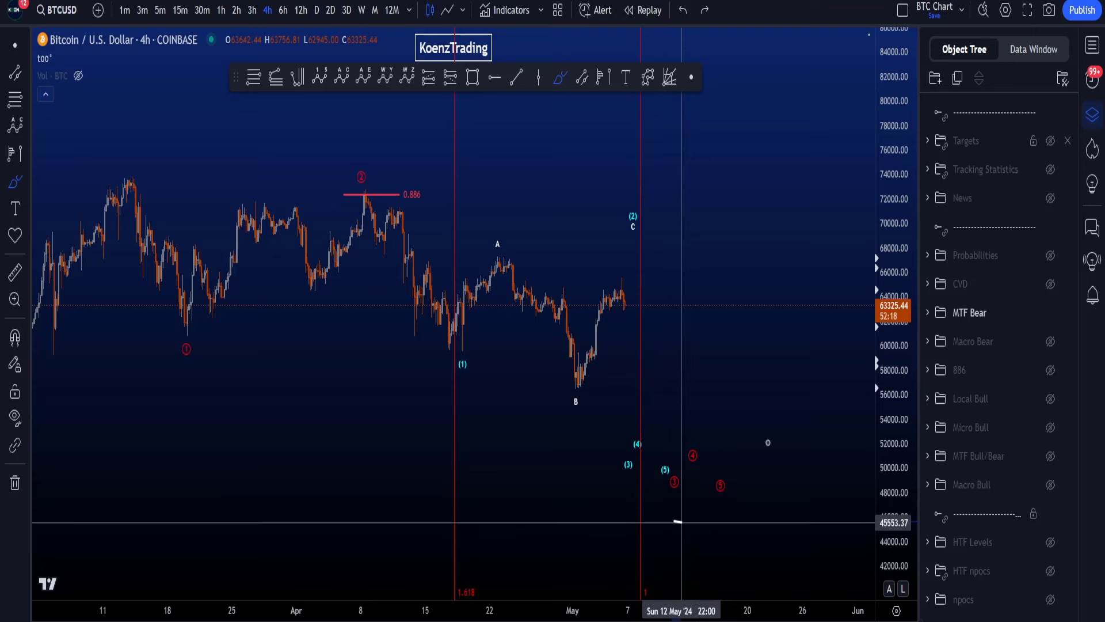
mouse_move(679, 518)
mouse_down()
mouse_move(380, 236)
mouse_move(733, 447)
mouse_up()
key(ctrl+z)
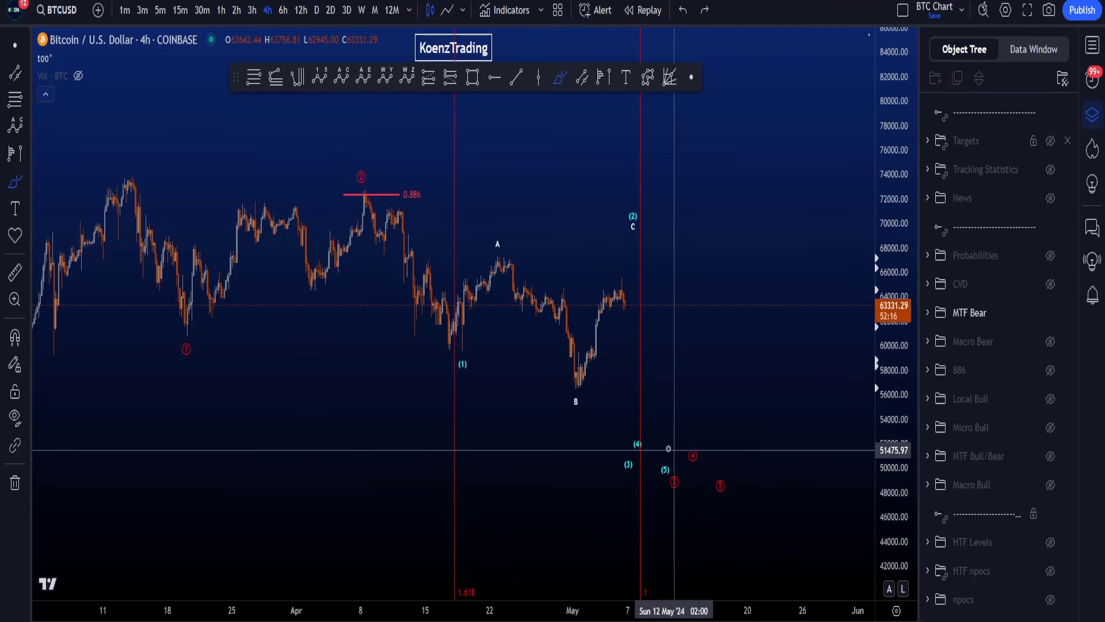
Step: Trace the drop from red wave 2 to wave (1) and from the March high to red wave 1 with the Brush, undoing the strokes
mouse_move(355, 208)
mouse_down()
mouse_move(442, 204)
mouse_move(276, 188)
mouse_move(396, 215)
mouse_up()
key(ctrl+z)
mouse_move(468, 368)
mouse_down()
mouse_move(367, 207)
mouse_move(464, 364)
mouse_up()
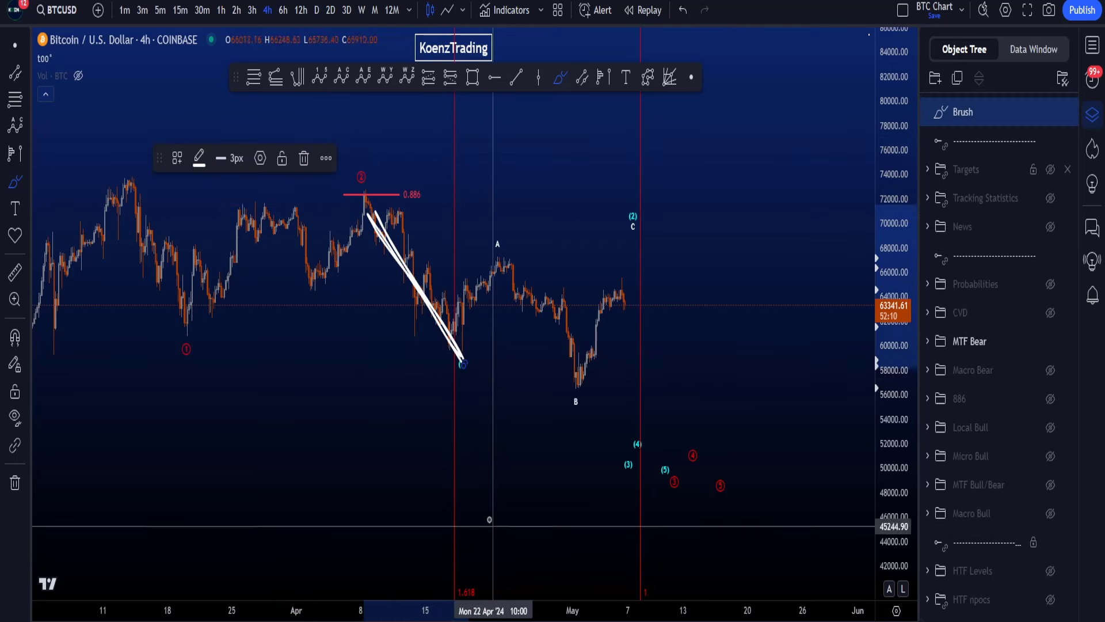
key(ctrl+z)
drag(124, 192, 190, 327)
key(ctrl+z)
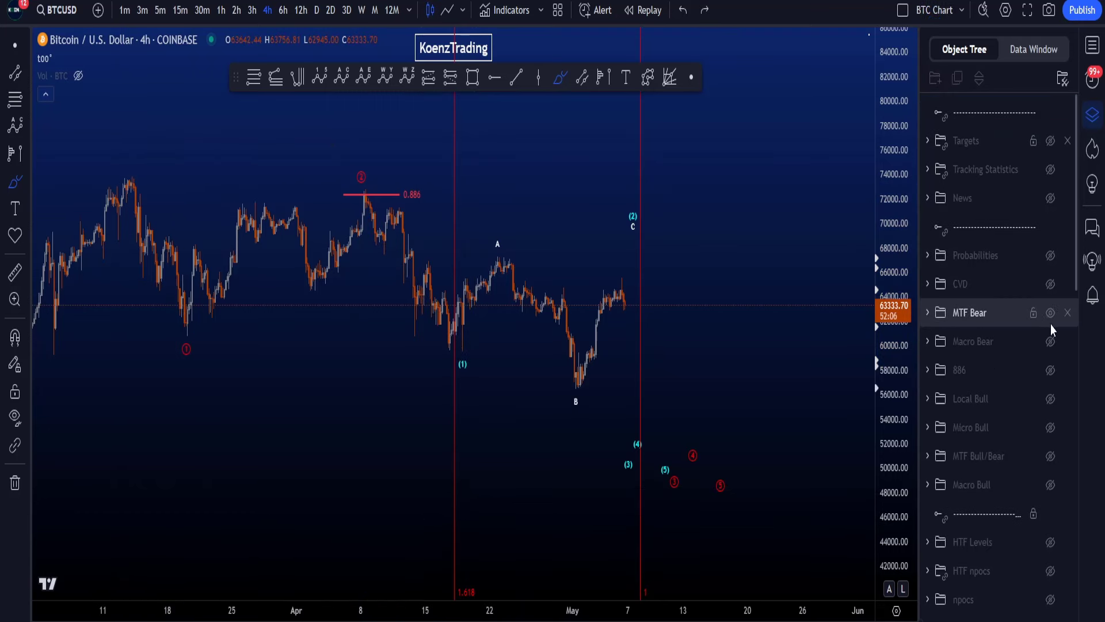
Step: Hide the MTF Bear group, show CVD, and circle the latest May highs with the Brush, undoing the stroke
click(1050, 313)
click(1050, 284)
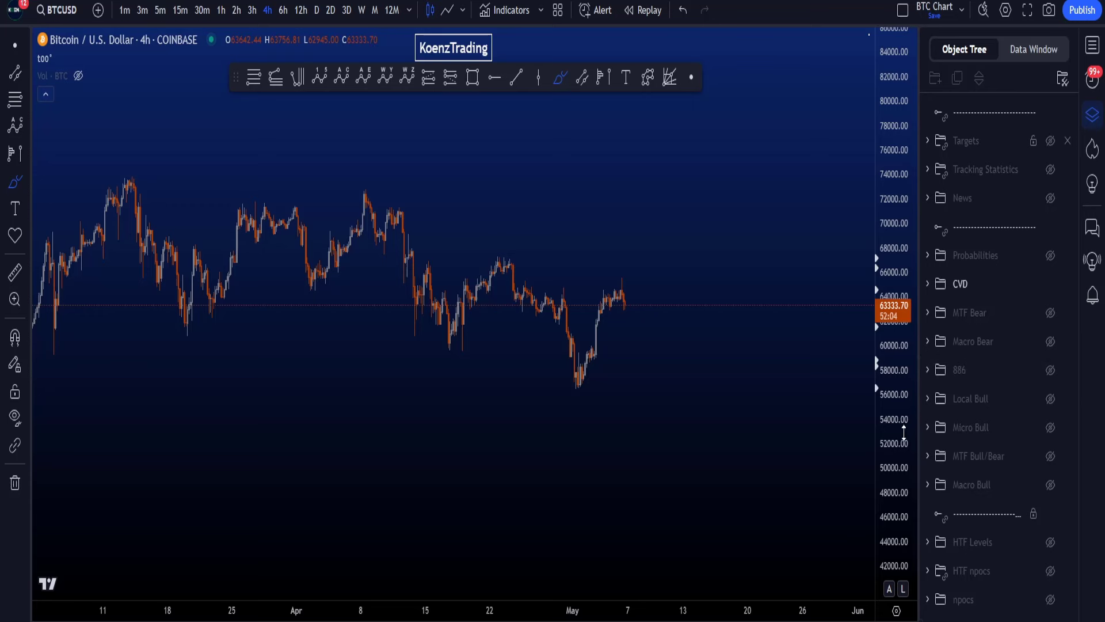
drag(904, 433, 902, 271)
scroll(689, 326, up, 4)
mouse_move(626, 274)
mouse_down()
mouse_move(577, 331)
mouse_move(571, 246)
mouse_up()
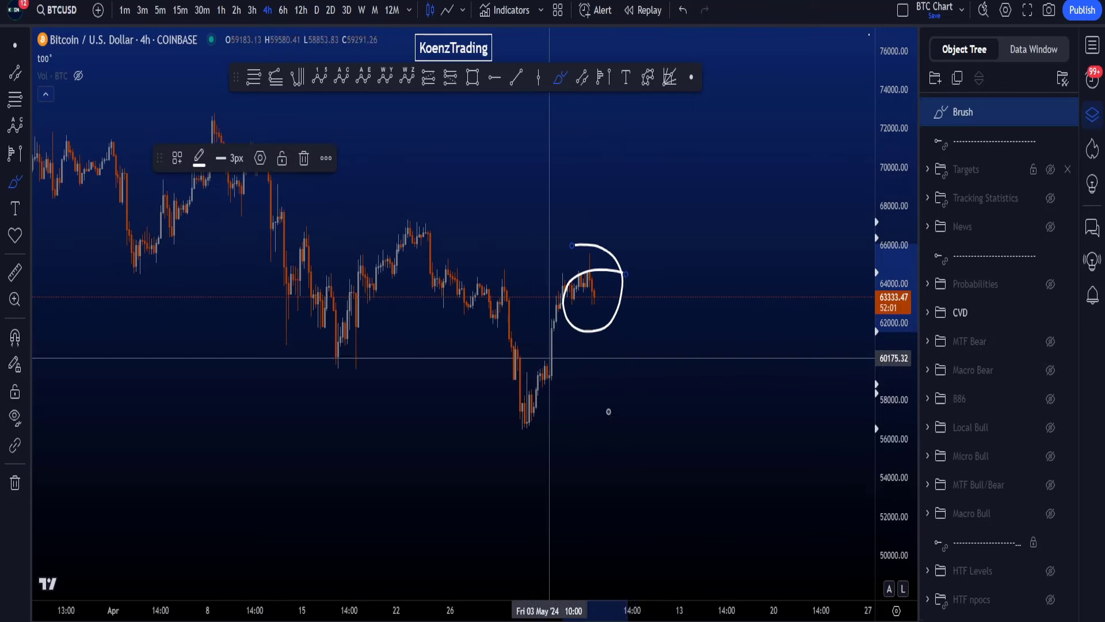
key(ctrl+z)
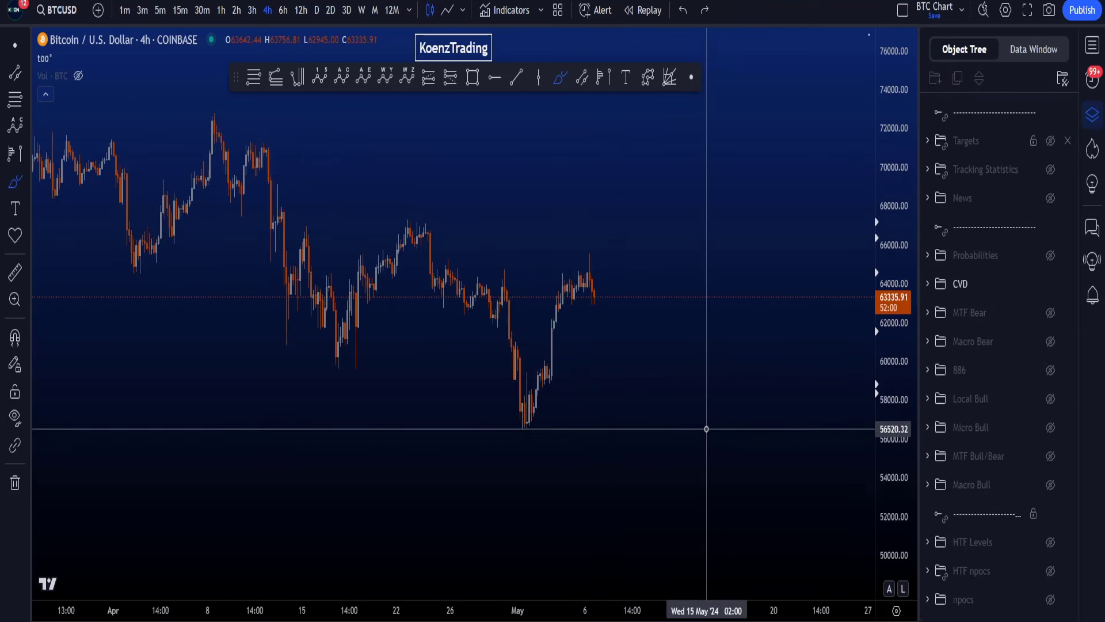
Step: Show the Probabilities group instead of CVD and circle its 4hr entries with the Brush, undoing the stroke
click(1051, 255)
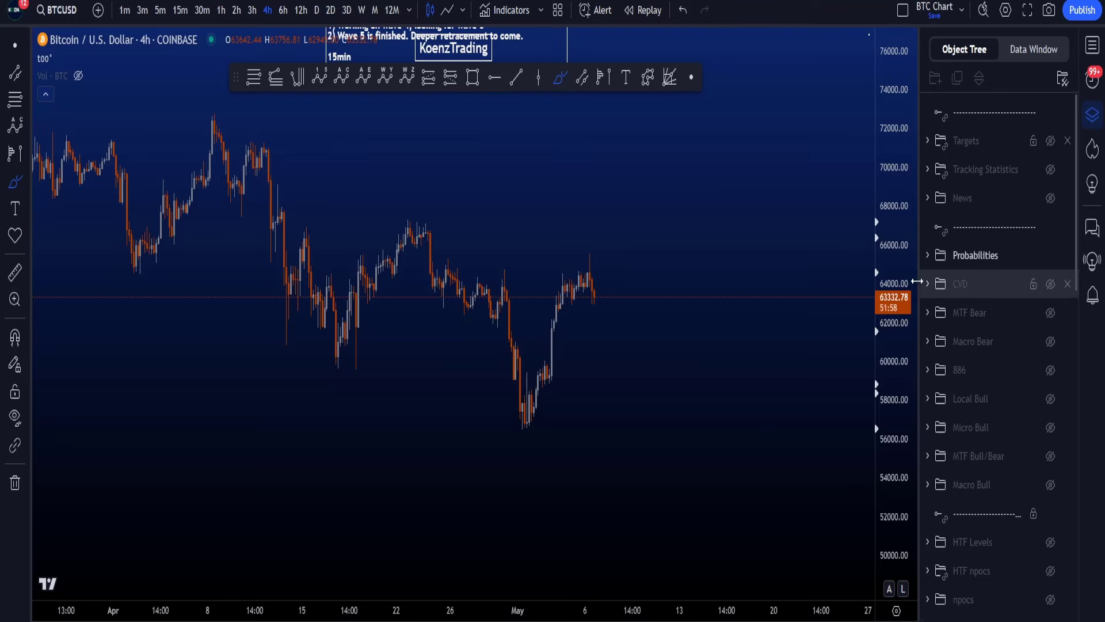
scroll(702, 366, down, 2)
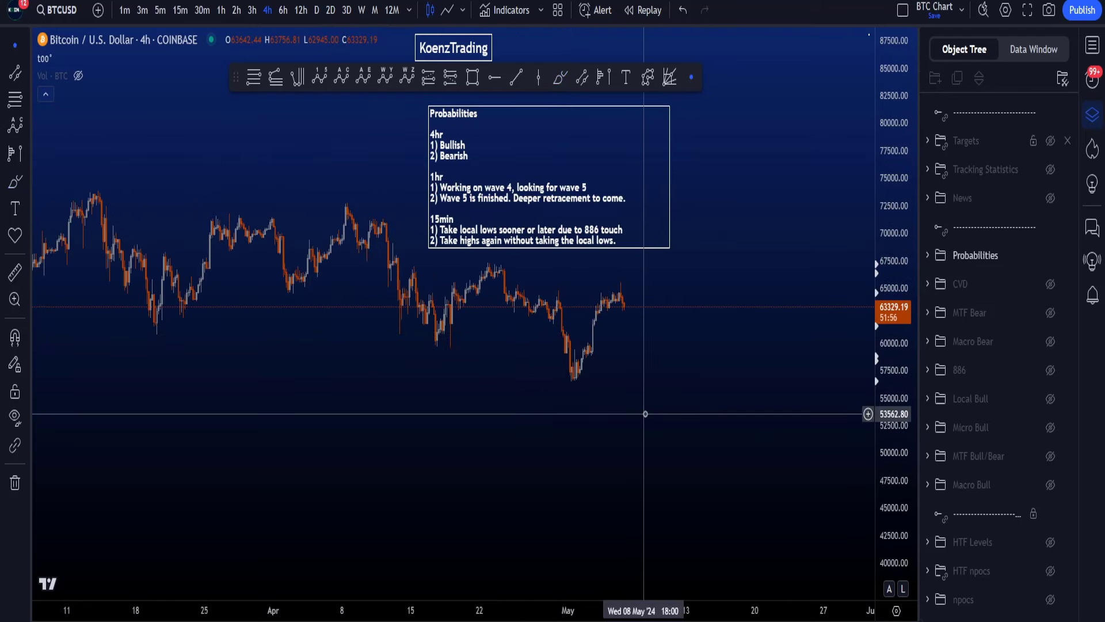
drag(646, 413, 637, 464)
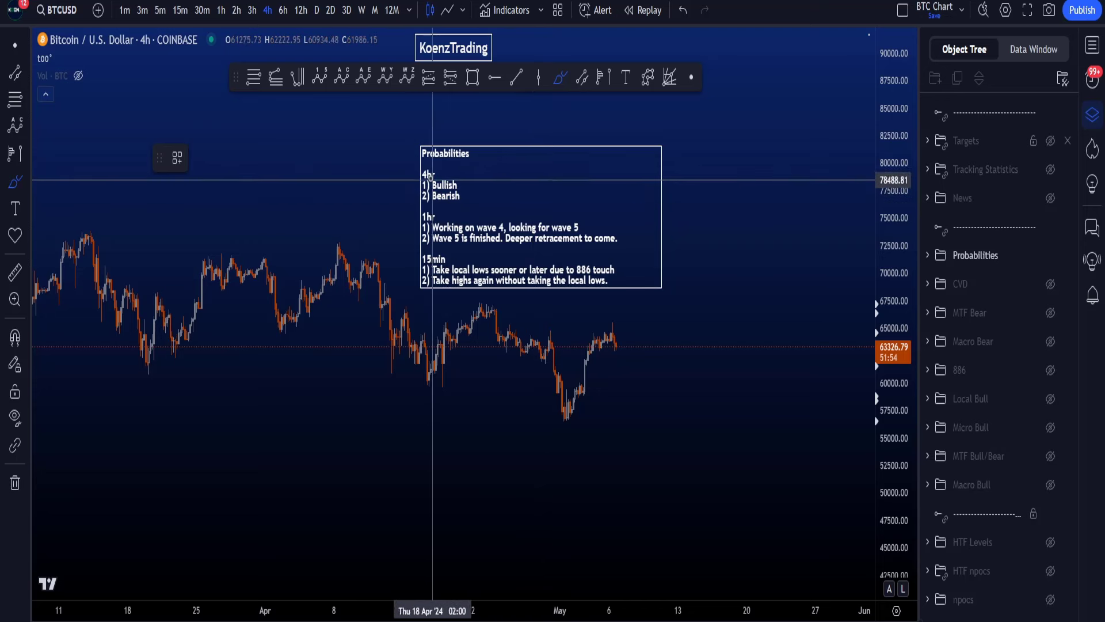
mouse_move(413, 164)
mouse_down()
mouse_move(485, 199)
mouse_move(381, 162)
mouse_up()
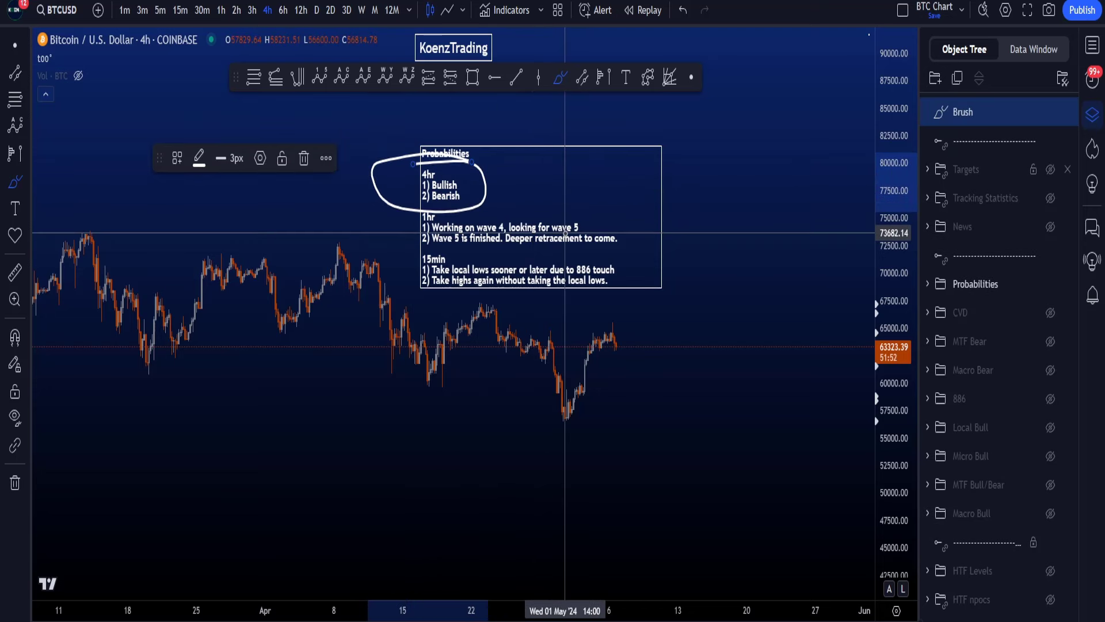
key(ctrl+z)
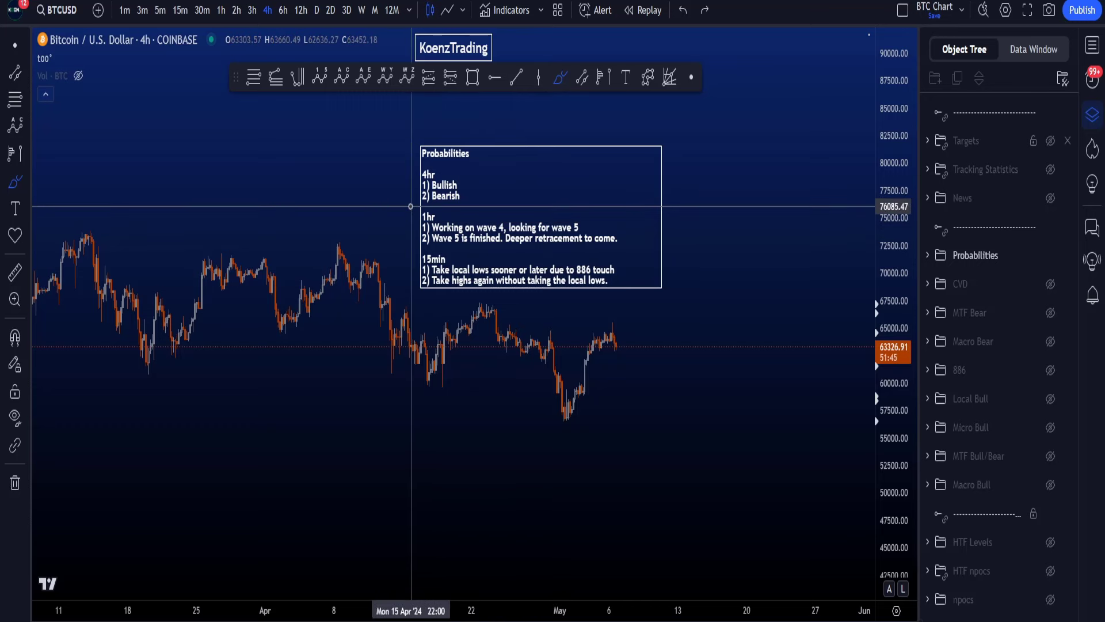
Step: Circle the 1hr probabilities and sketch a dip and rebound from the current price with the Brush, undoing each stroke
mouse_move(413, 205)
mouse_down()
mouse_move(581, 203)
mouse_move(636, 245)
mouse_move(494, 254)
mouse_move(403, 240)
mouse_move(443, 205)
mouse_move(440, 213)
mouse_up()
key(ctrl+z)
mouse_move(586, 331)
mouse_down()
mouse_move(645, 337)
mouse_move(583, 352)
mouse_move(614, 367)
mouse_move(638, 313)
mouse_up()
key(ctrl+z)
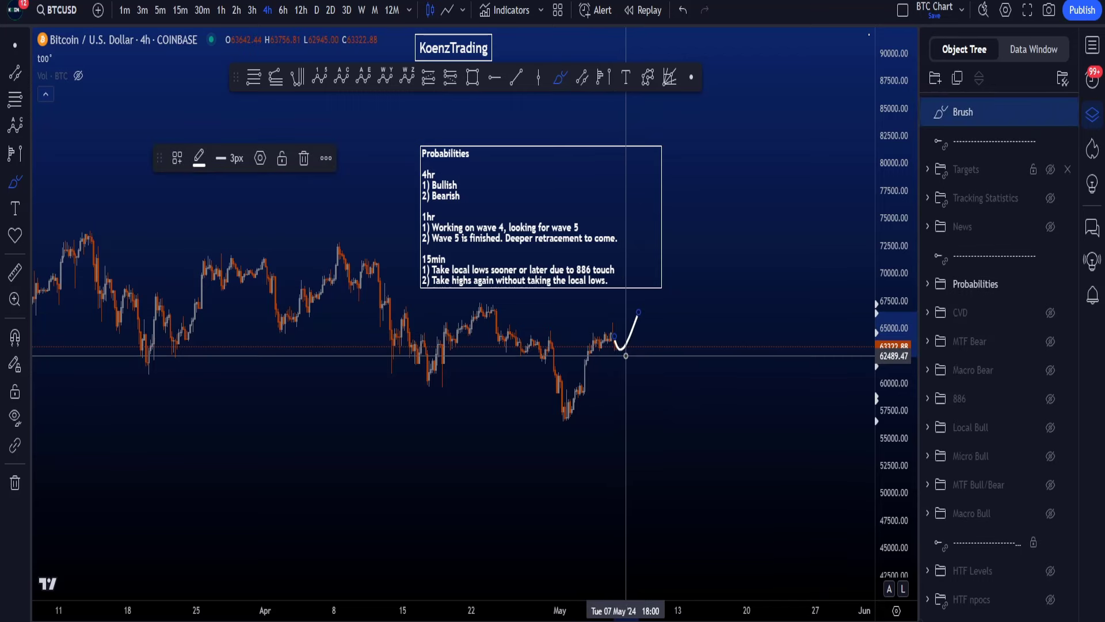
key(ctrl+z)
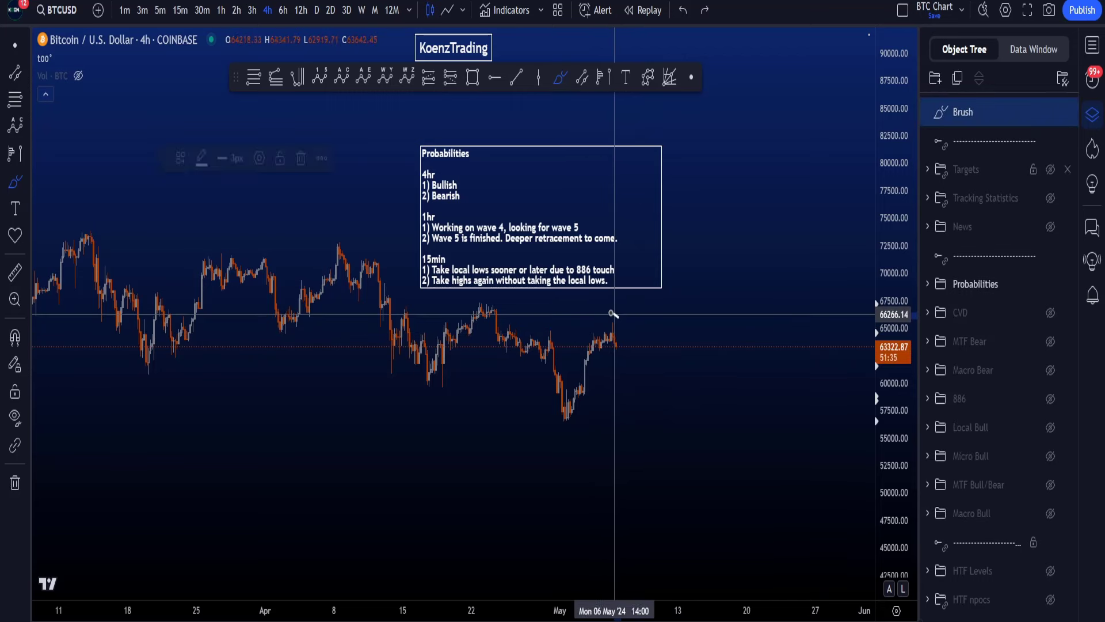
key(ctrl+z)
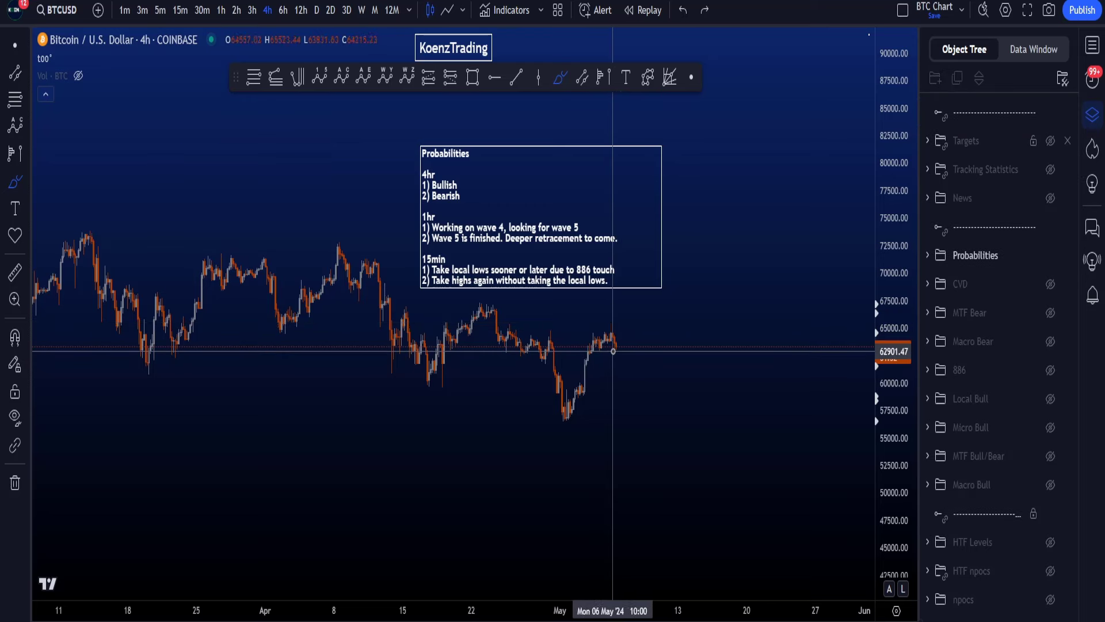
Step: Circle the area just below the current price and draw a short rising line there with the Brush, undoing each stroke
drag(613, 350, 639, 355)
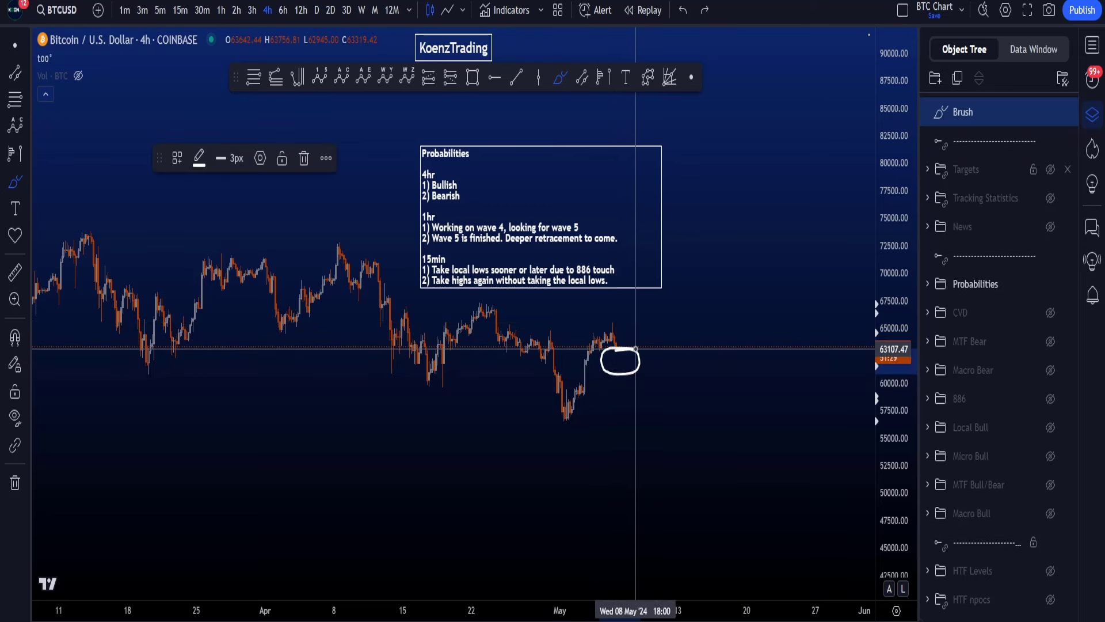
drag(612, 339, 617, 349)
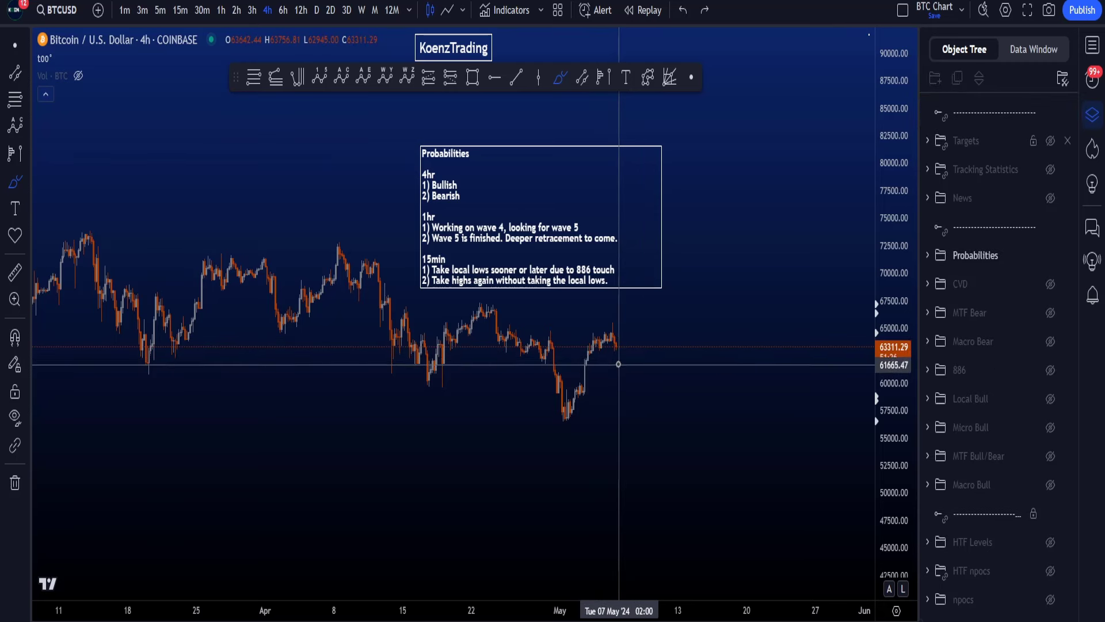
mouse_move(619, 351)
mouse_down()
mouse_move(609, 350)
mouse_move(632, 353)
mouse_up()
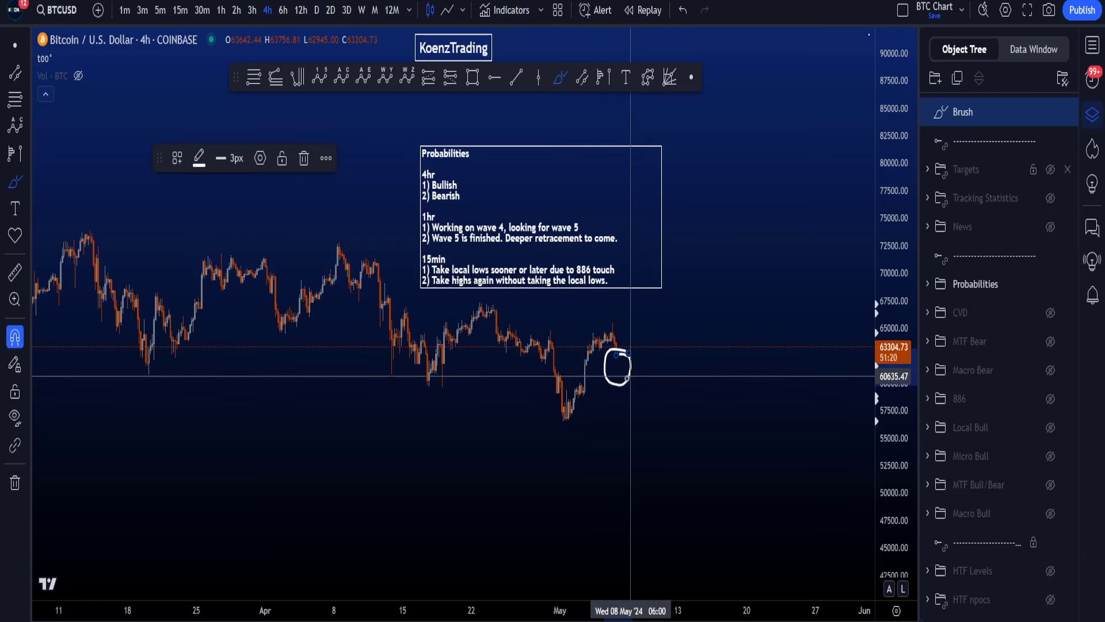
key(ctrl+z)
drag(636, 353, 611, 384)
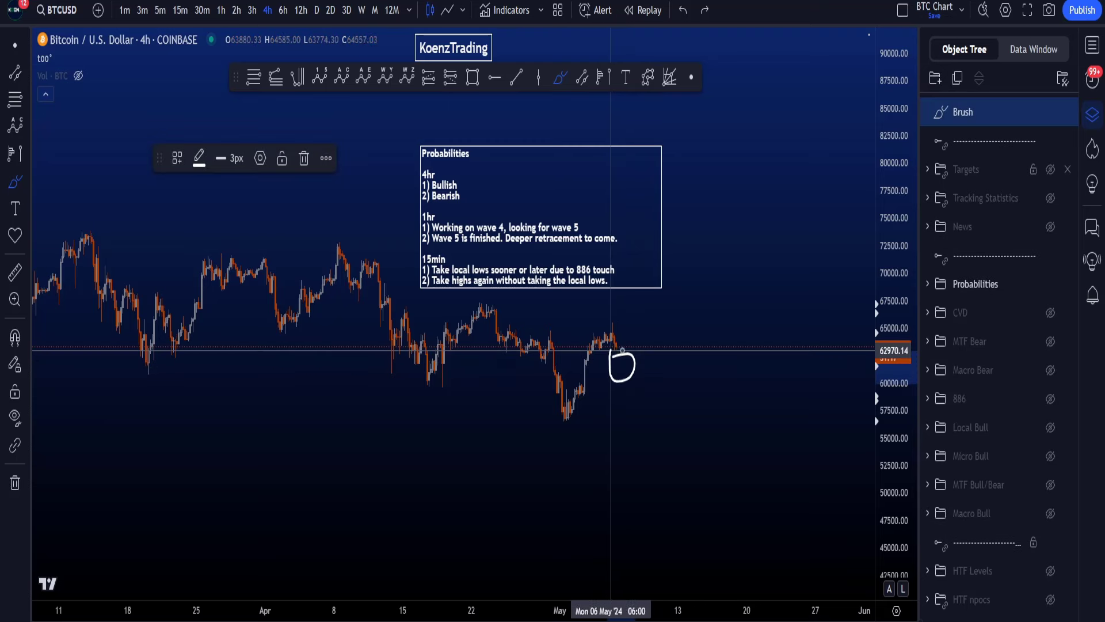
key(ctrl+z)
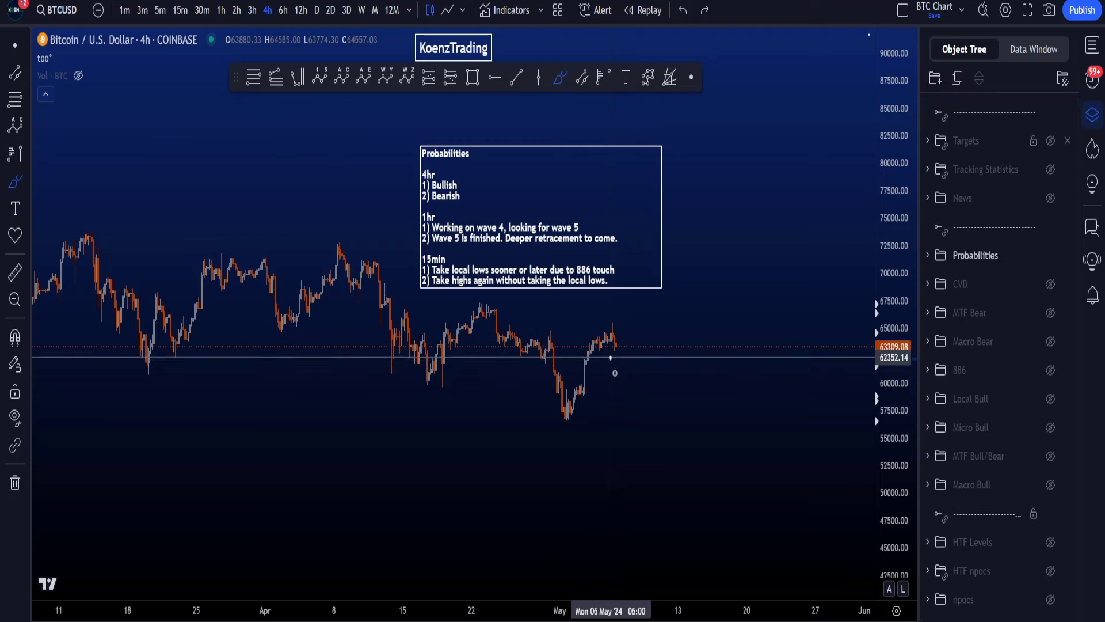
mouse_move(615, 373)
mouse_down()
mouse_move(628, 348)
mouse_move(647, 357)
mouse_up()
key(ctrl+z)
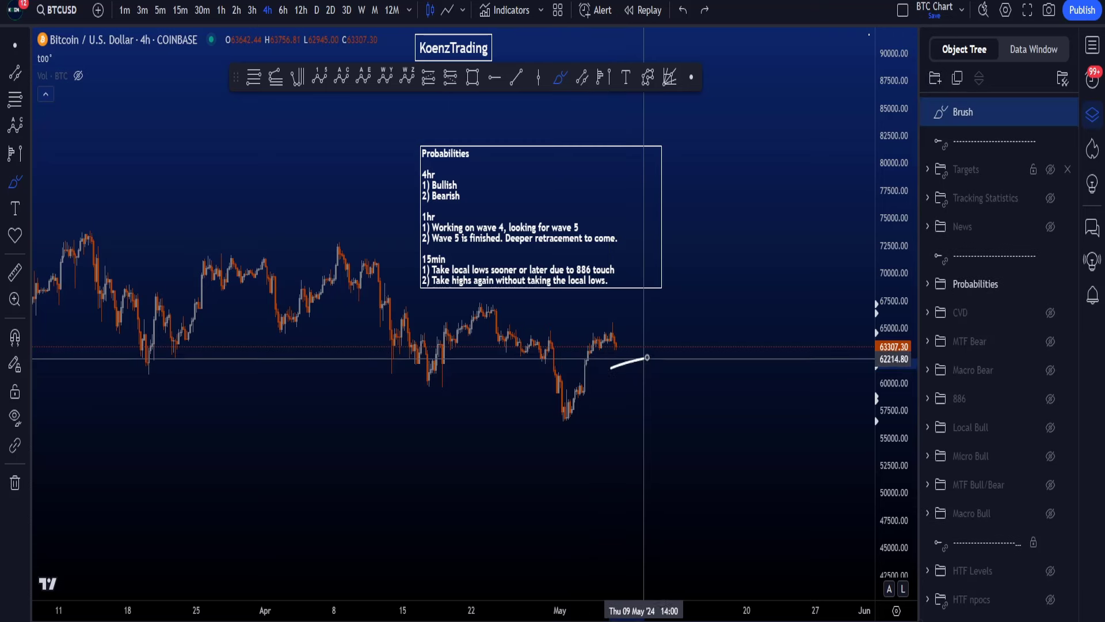
key(ctrl+z)
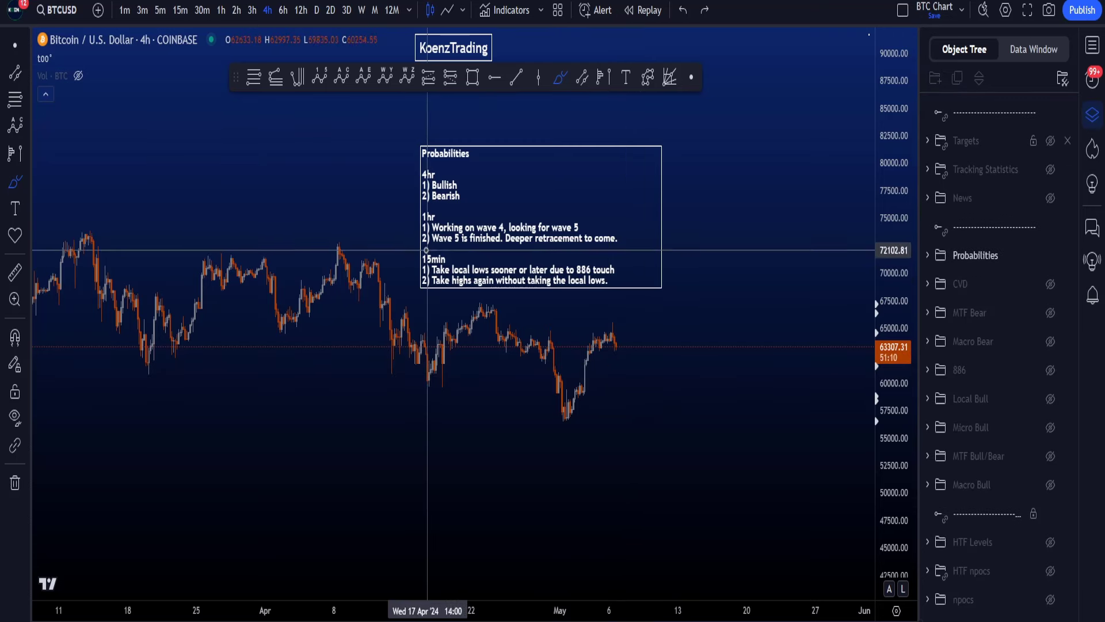
Step: Circle the 15min probabilities with the Brush, undo that stroke, and mark the spot just under the latest candle
mouse_move(412, 249)
mouse_down()
mouse_move(625, 264)
mouse_move(429, 308)
mouse_move(411, 260)
mouse_up()
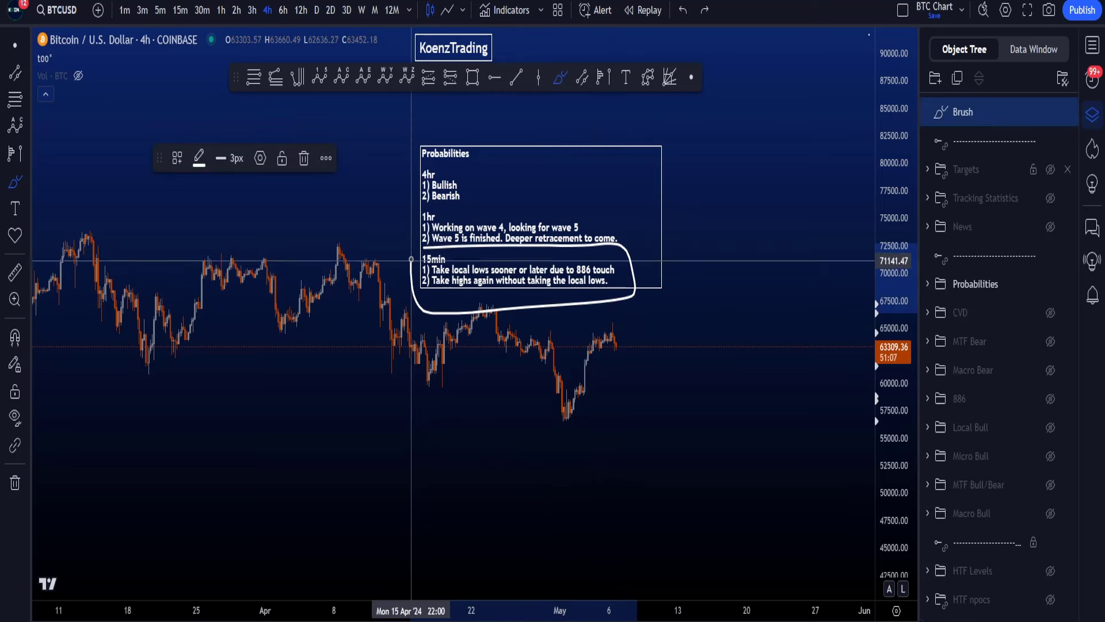
key(ctrl+z)
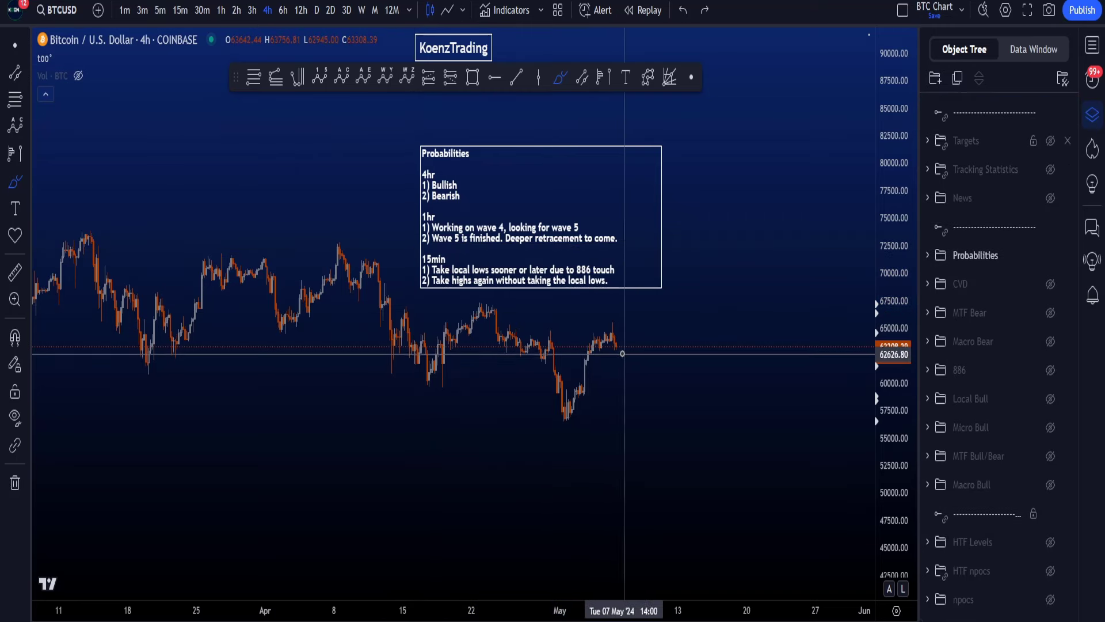
drag(613, 352, 626, 353)
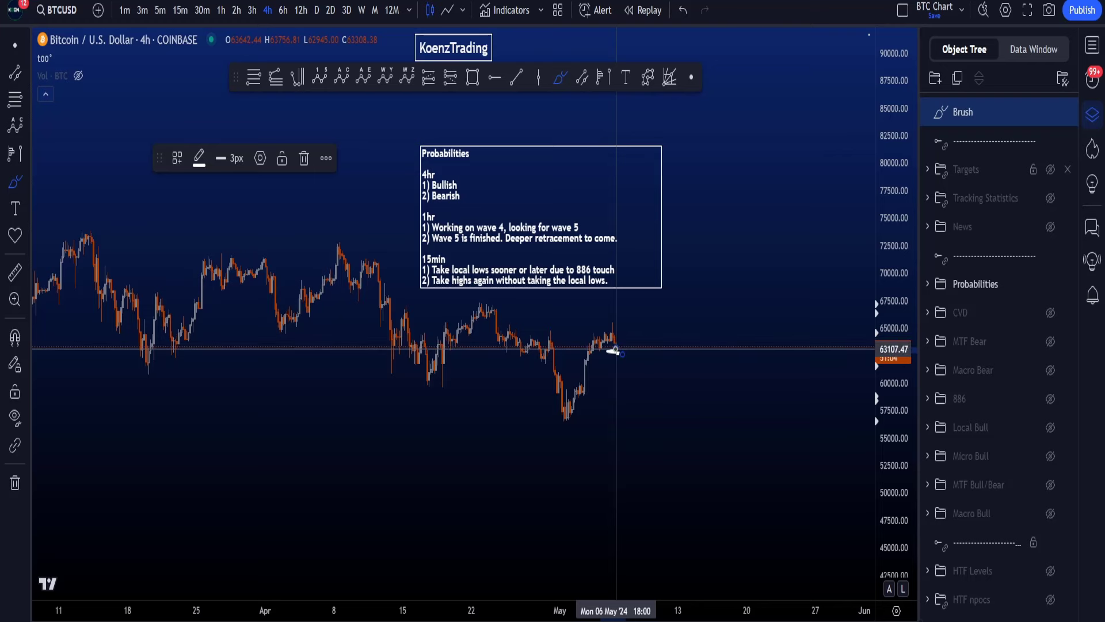